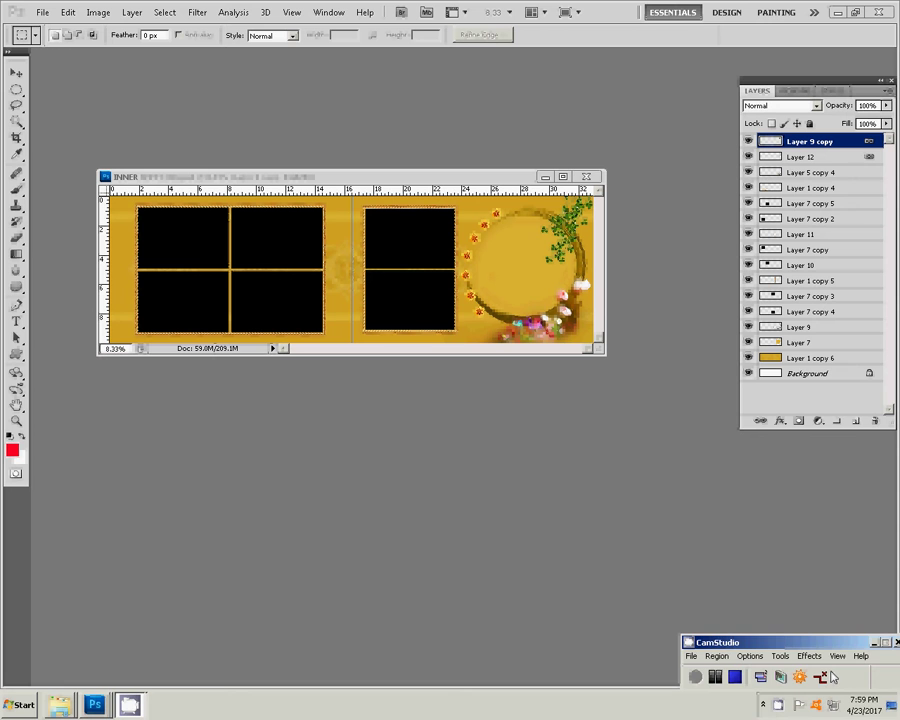
- Resize the album sheet to 30 x 12 inches at 300 ppi, proportions unconstrained
left_click(830, 676)
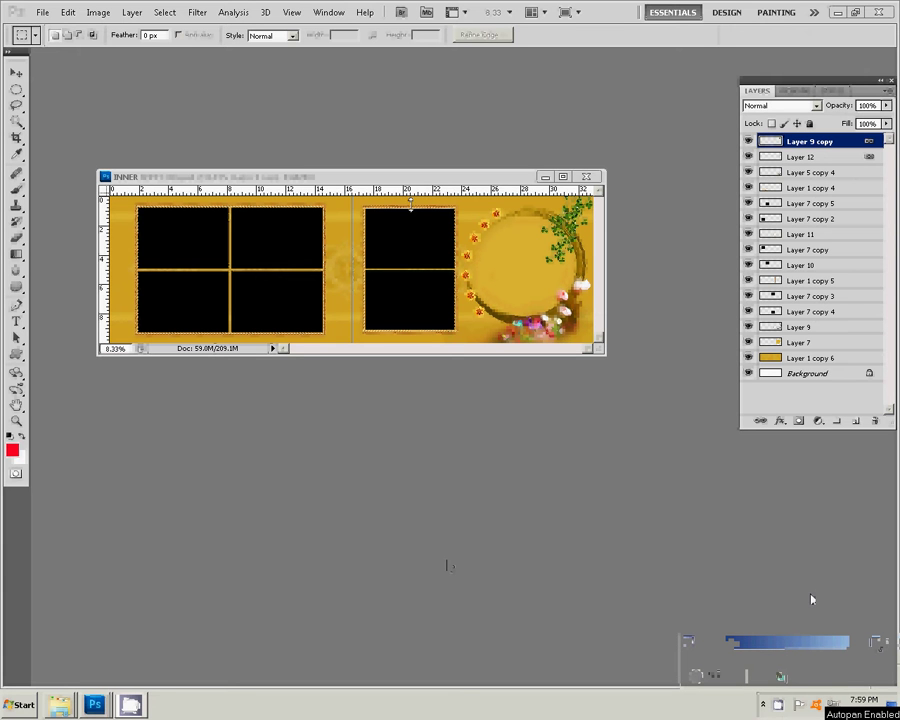
right_click(423, 184)
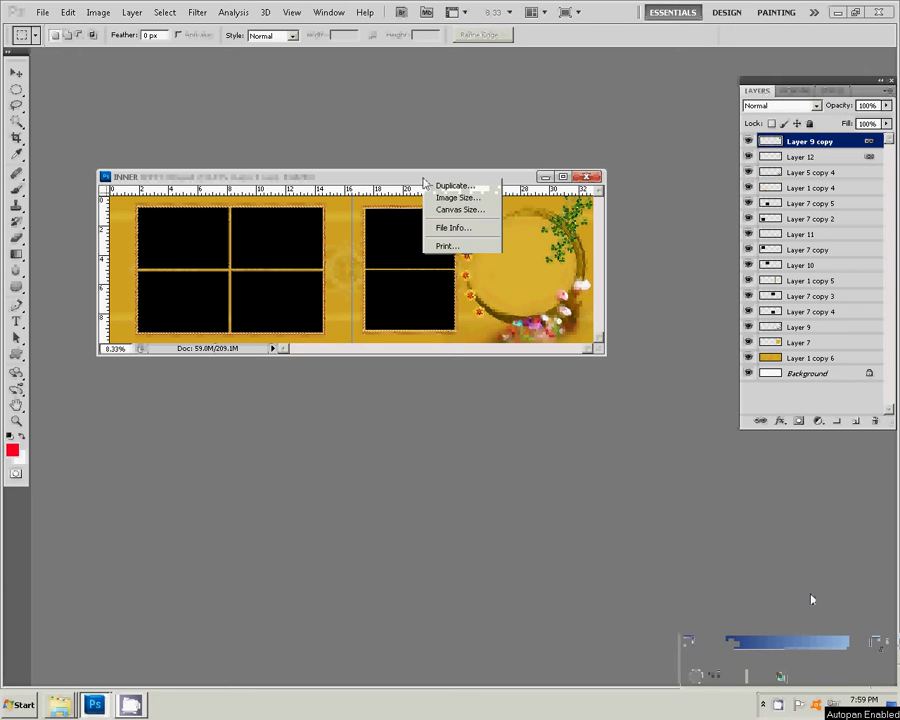
left_click(462, 195)
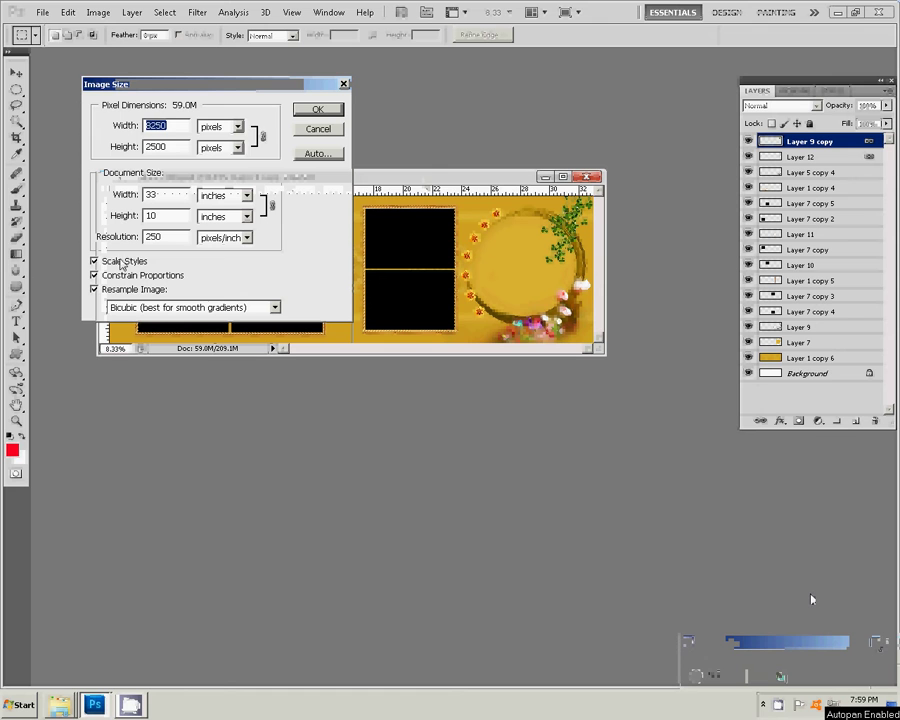
left_click(94, 275)
double_click(165, 195)
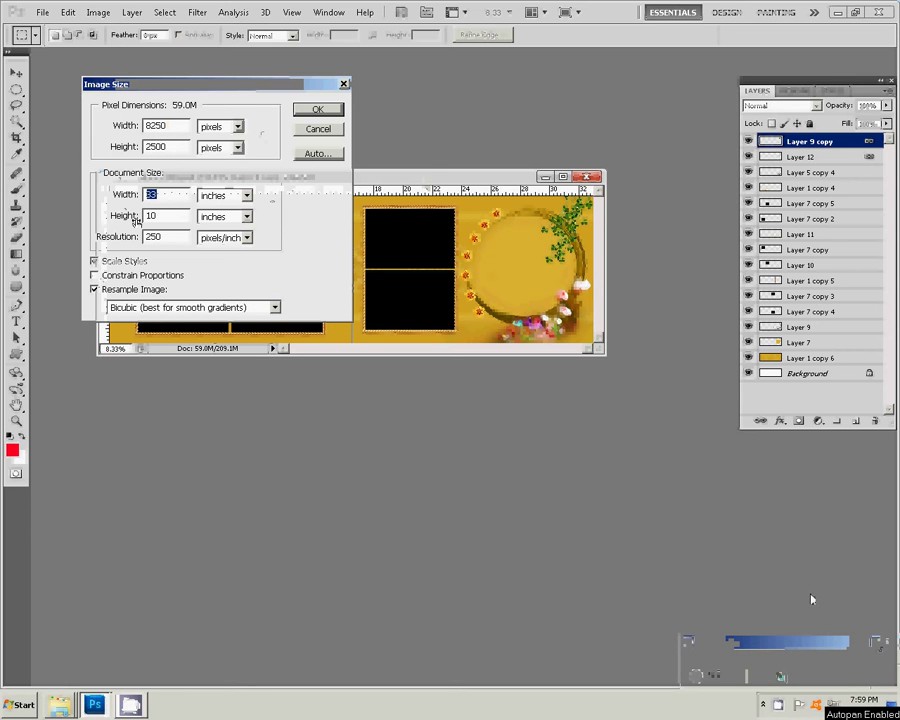
type("3")
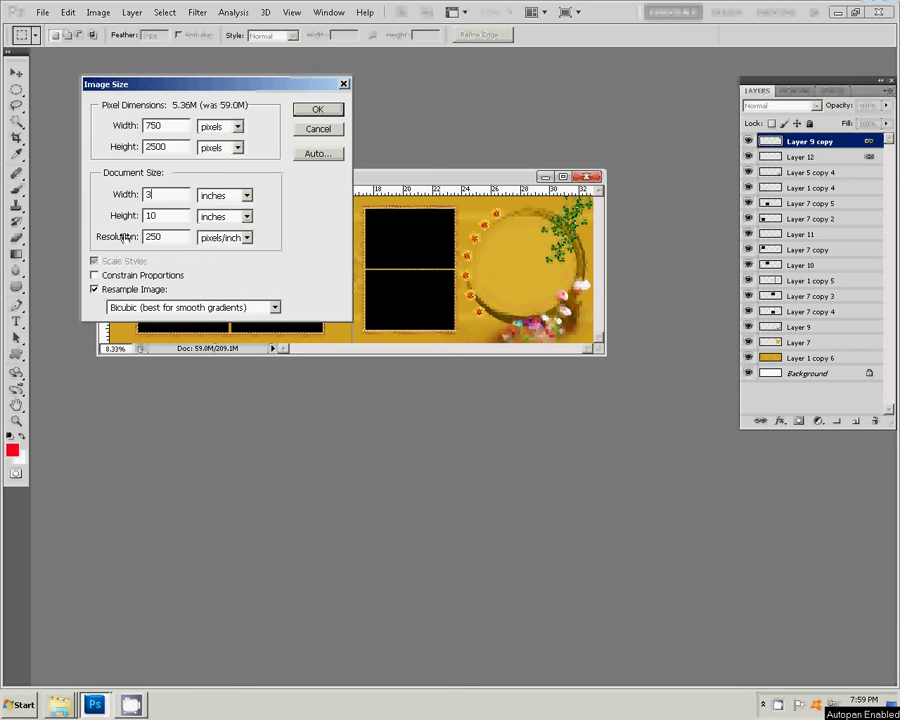
type("0")
double_click(160, 215)
type("12")
left_click(130, 237)
type("300")
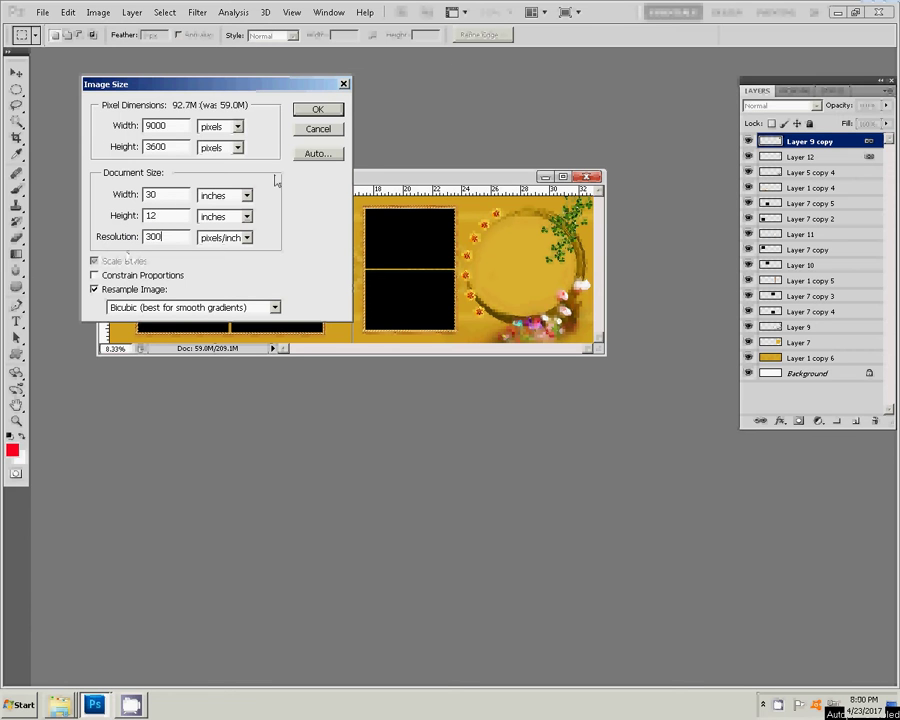
left_click(305, 108)
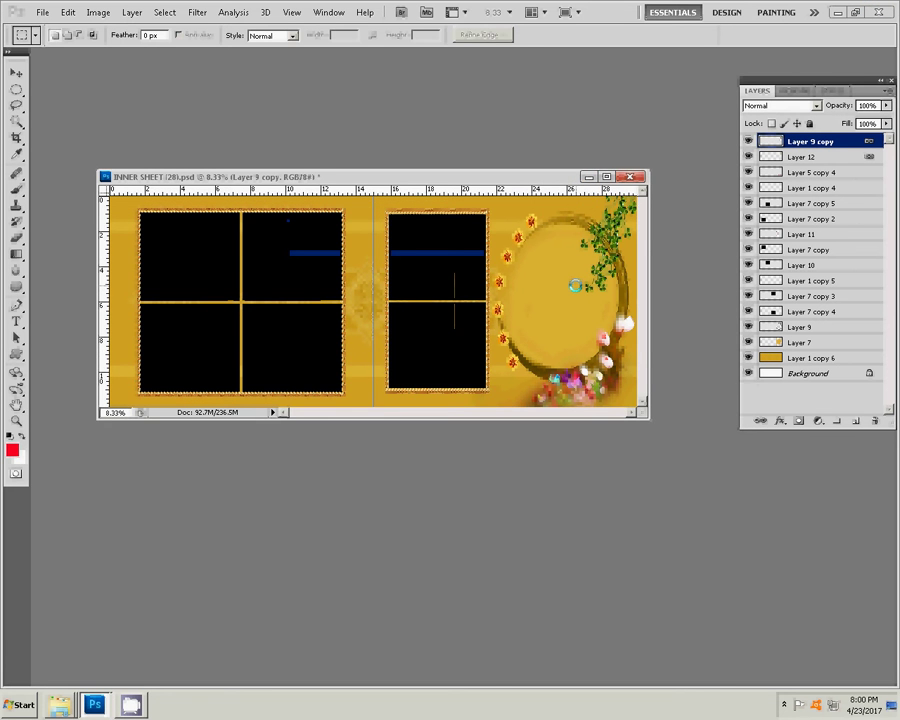
- Fit the whole album sheet on screen and move its window lower
key("z")
right_click(468, 286)
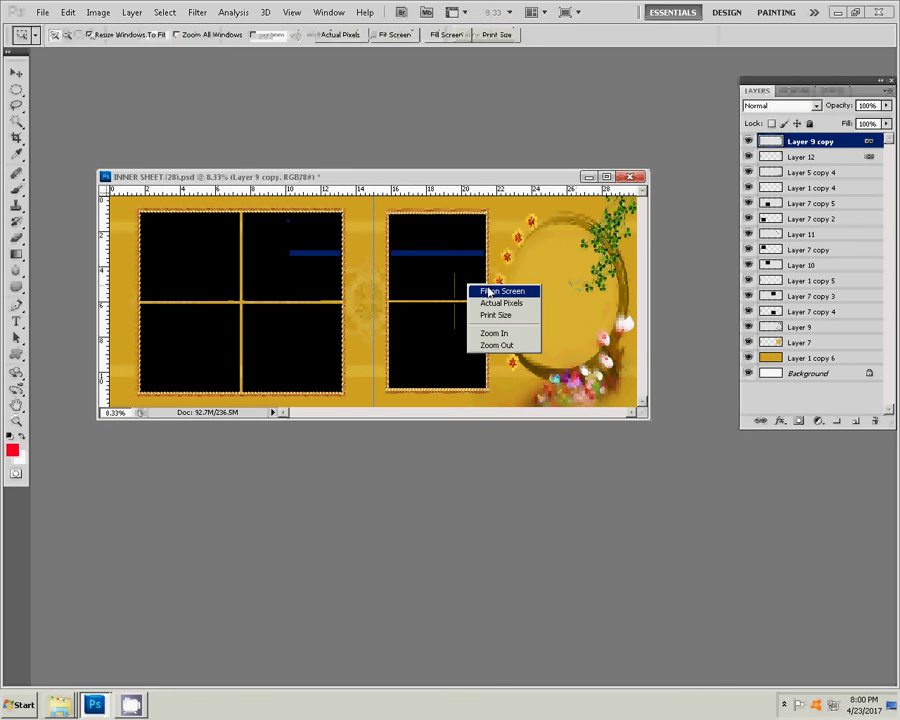
left_click(488, 291)
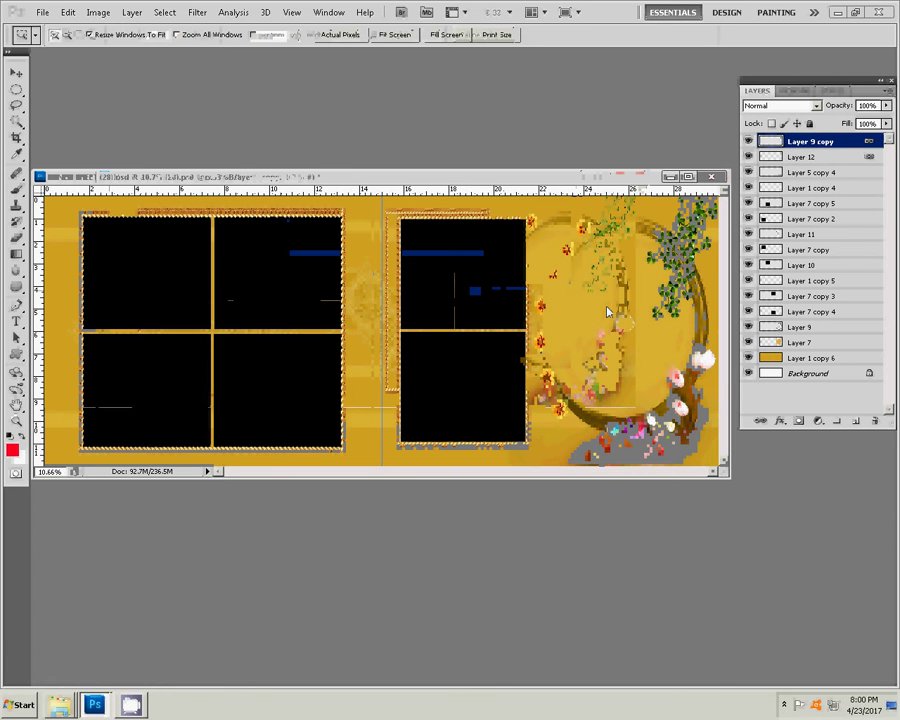
left_click_drag(586, 186, 591, 362)
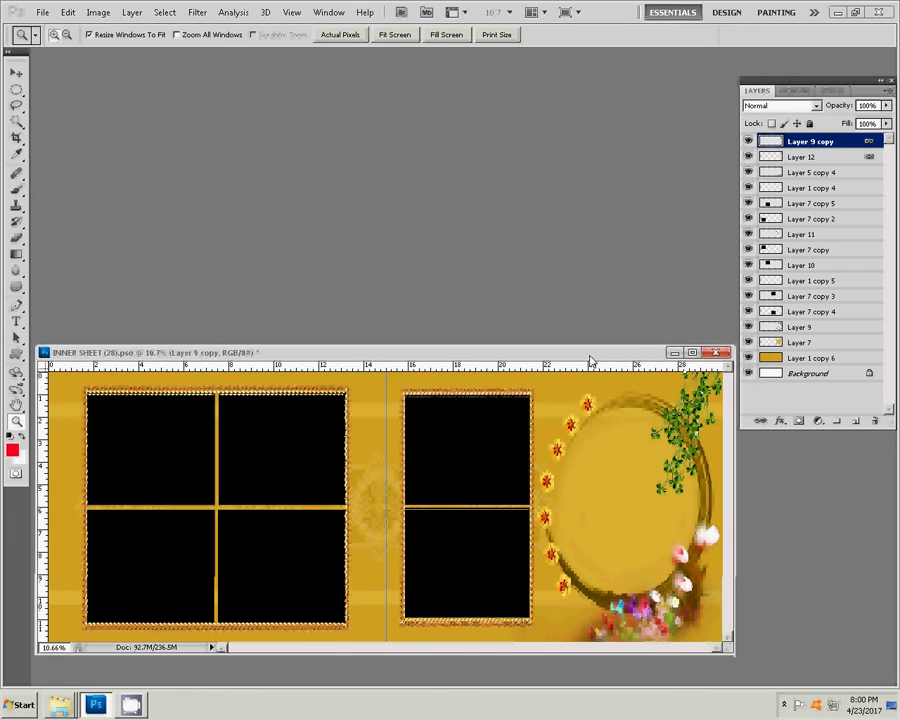
- Open Windows Explorer and browse drives I:, H: and J: to the Charch folder
left_click(53, 705)
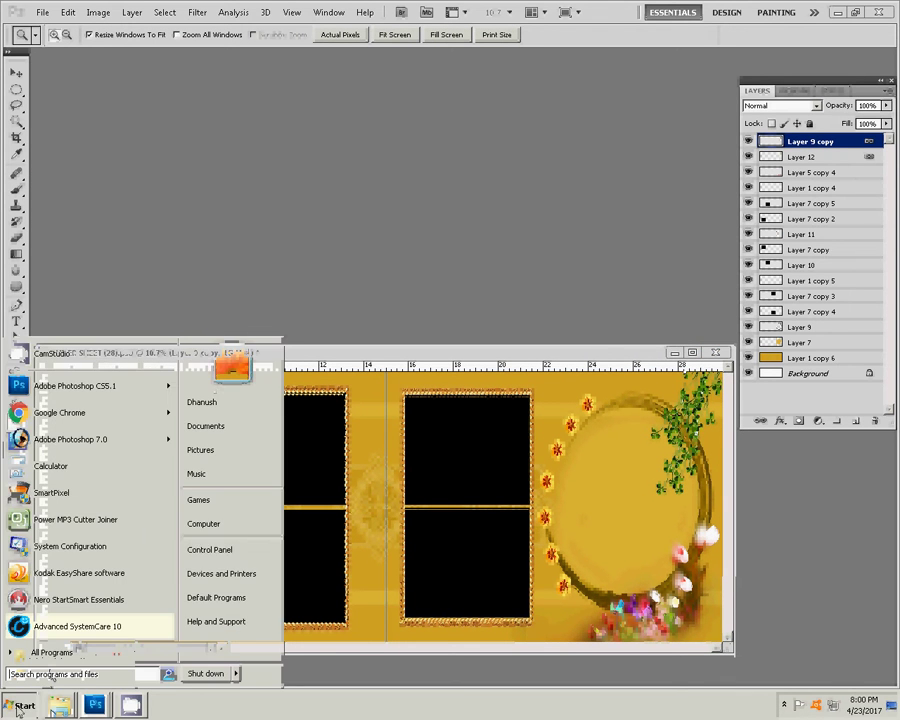
left_click(20, 705)
left_click(212, 525)
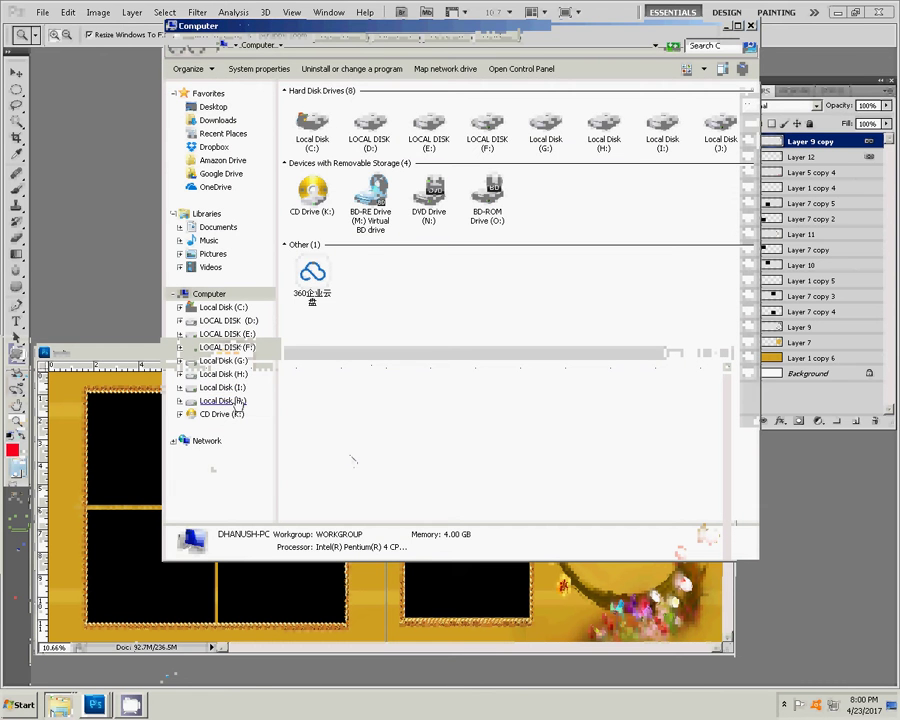
left_click(234, 388)
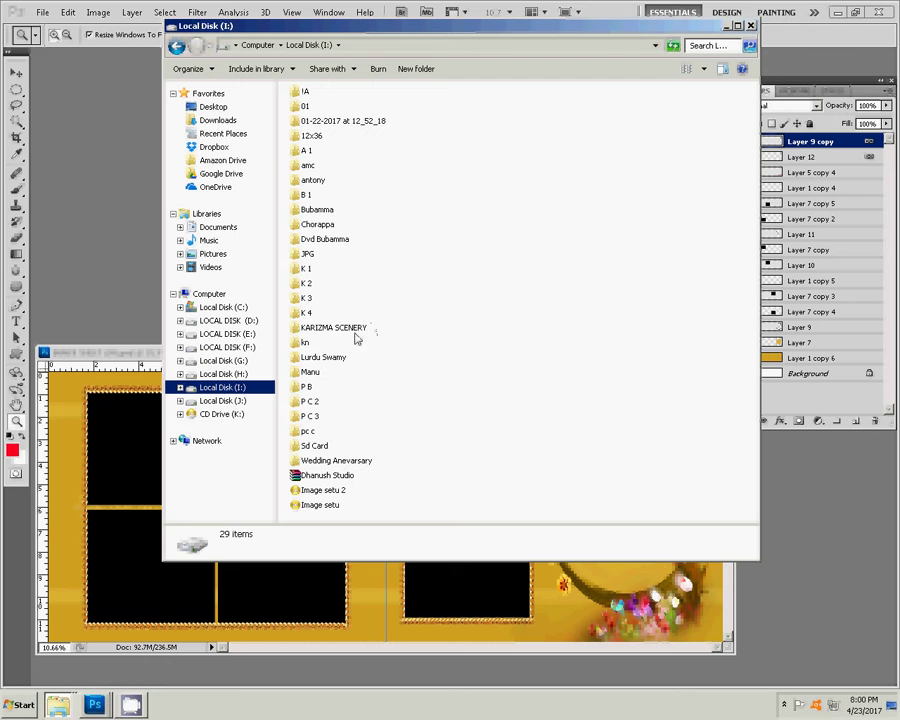
left_click(190, 374)
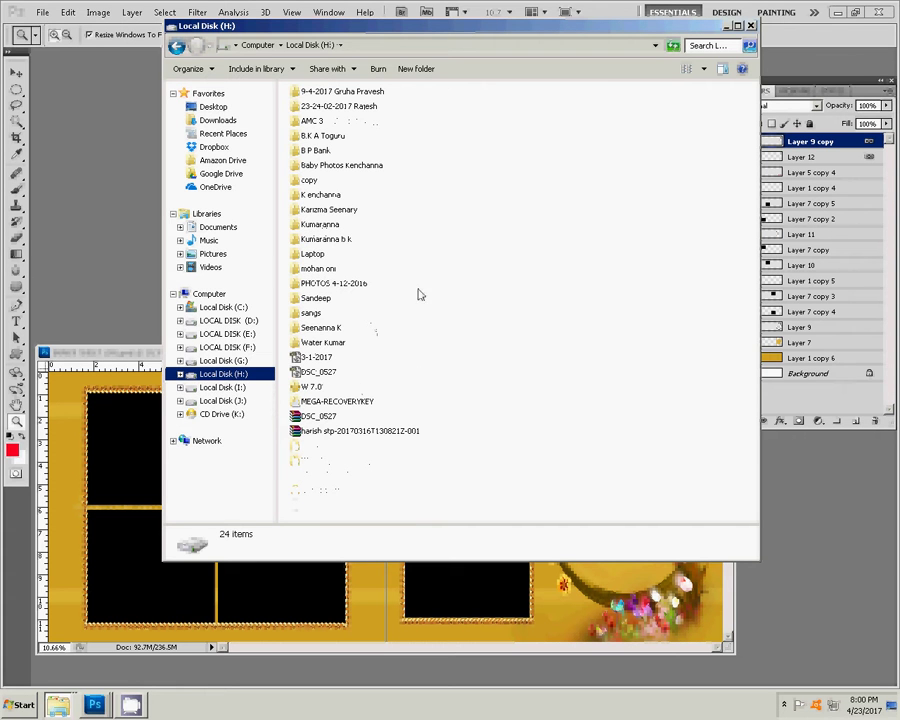
left_click(222, 401)
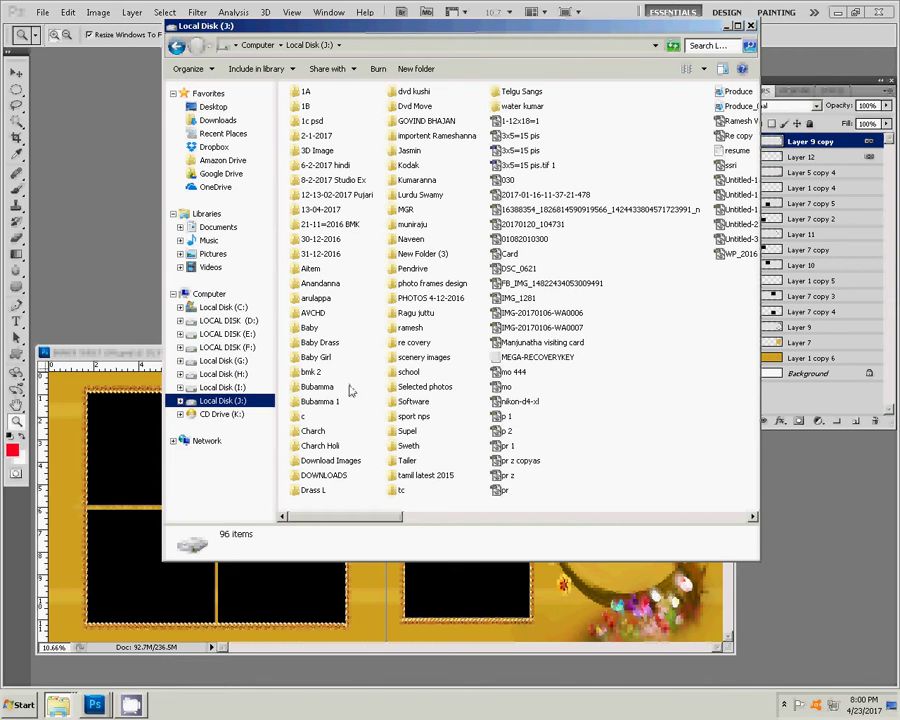
double_click(316, 432)
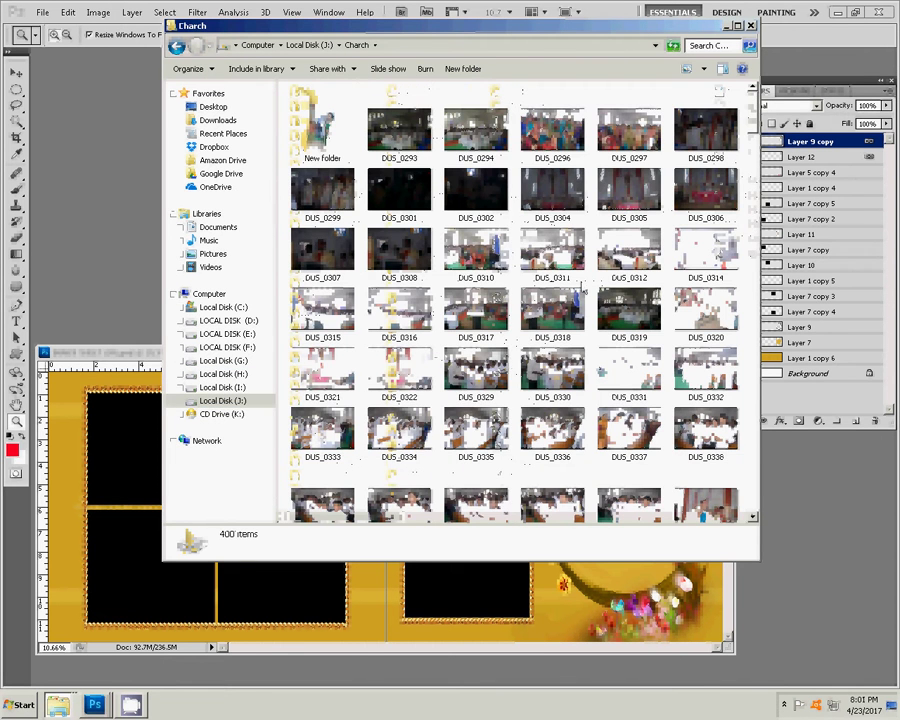
- Show the Charch photos as Extra Large Icons and open DUS_0311 in Photoshop
scroll(650, 330, "down", 5)
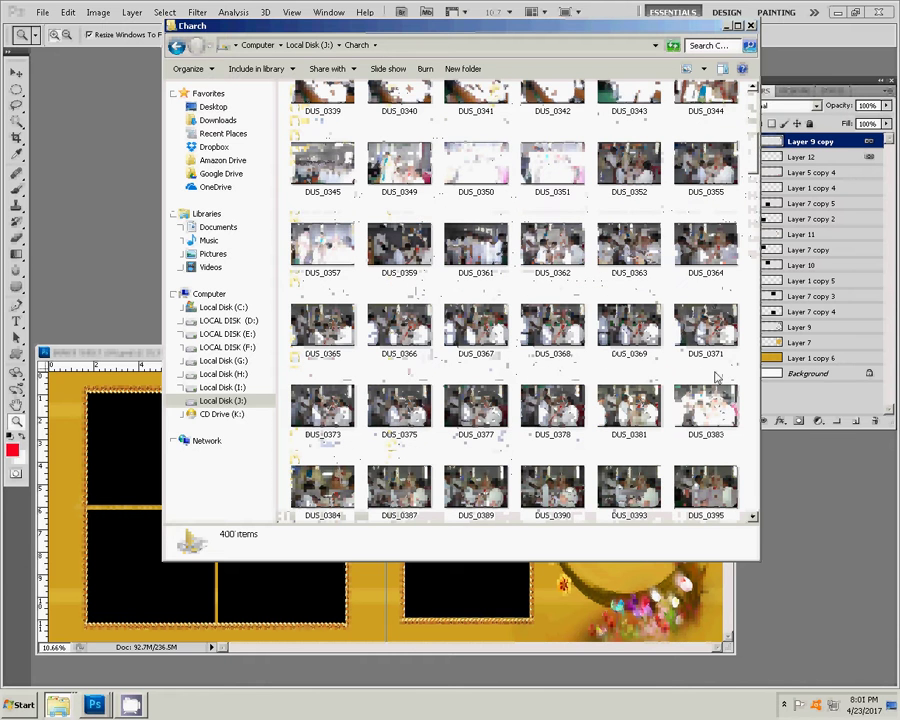
scroll(713, 370, "up", 5)
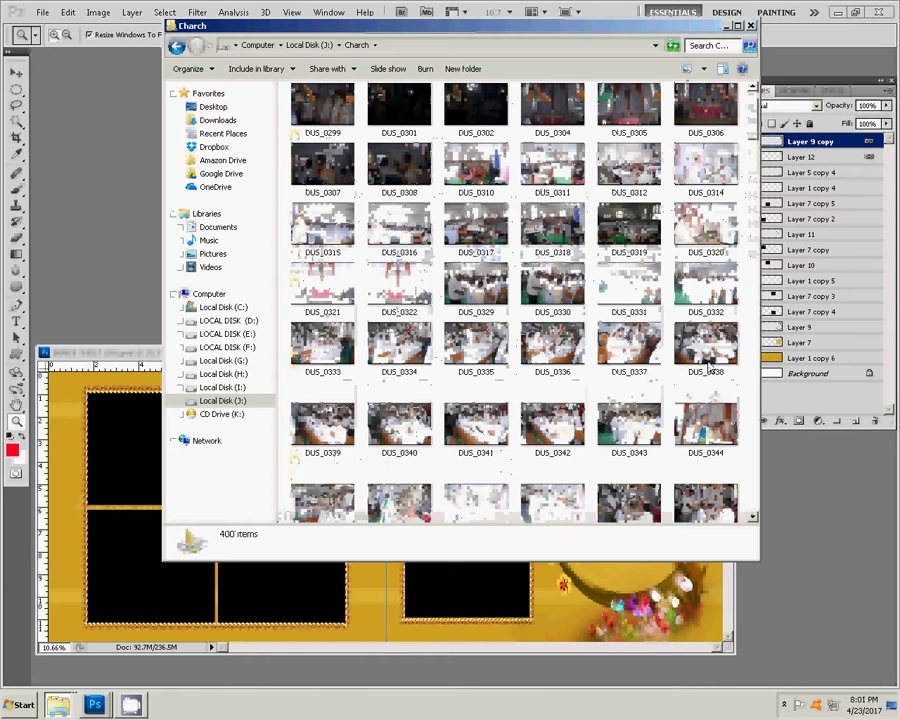
left_click(704, 68)
left_click(738, 44)
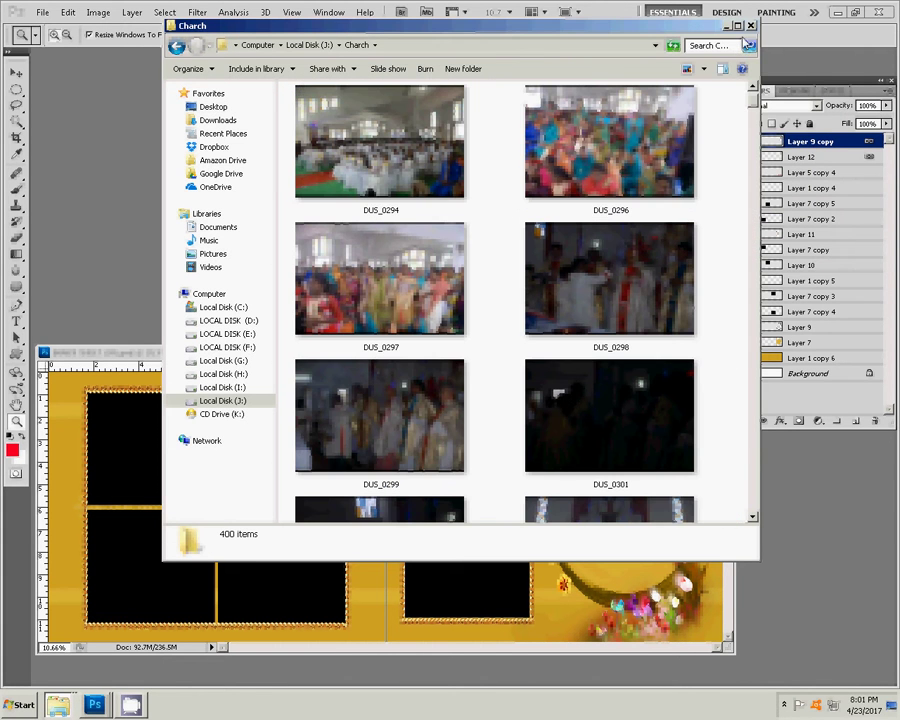
left_click(552, 408)
scroll(589, 412, "down", 3)
scroll(589, 415, "down", 2)
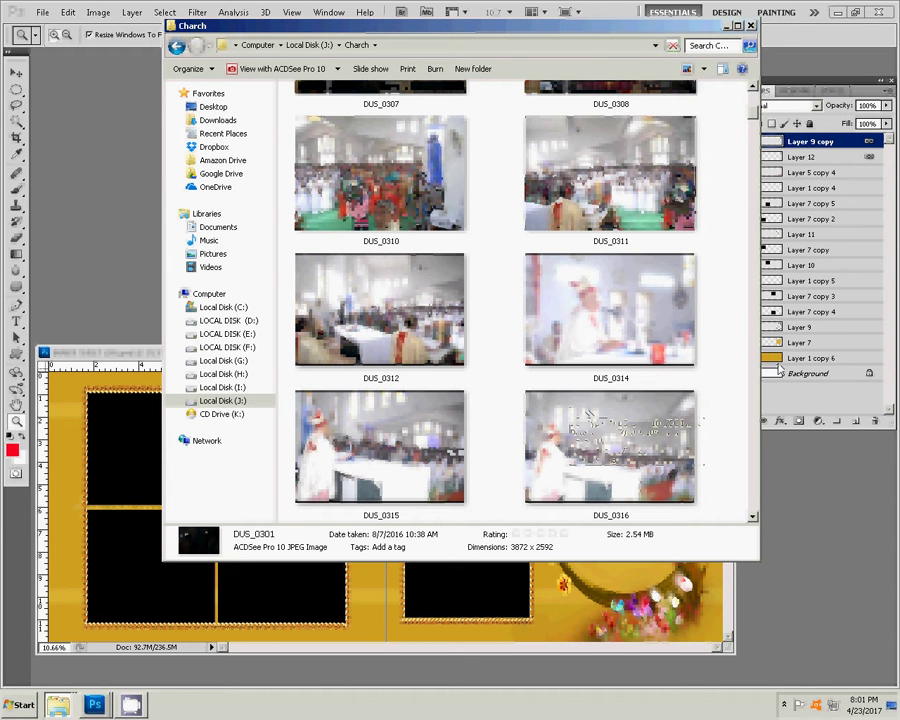
left_click(610, 175)
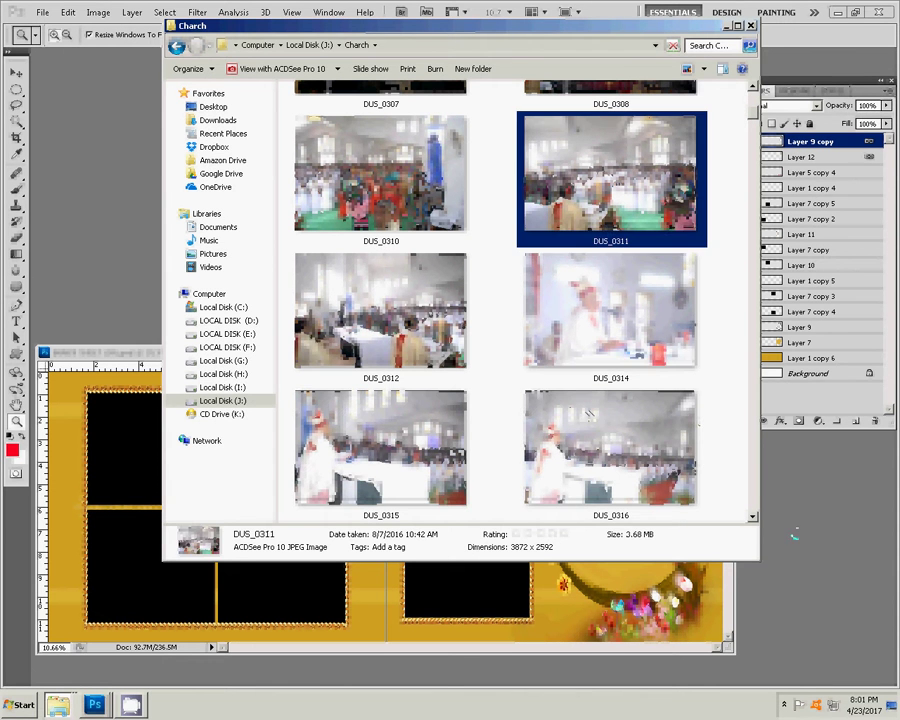
left_click(794, 535)
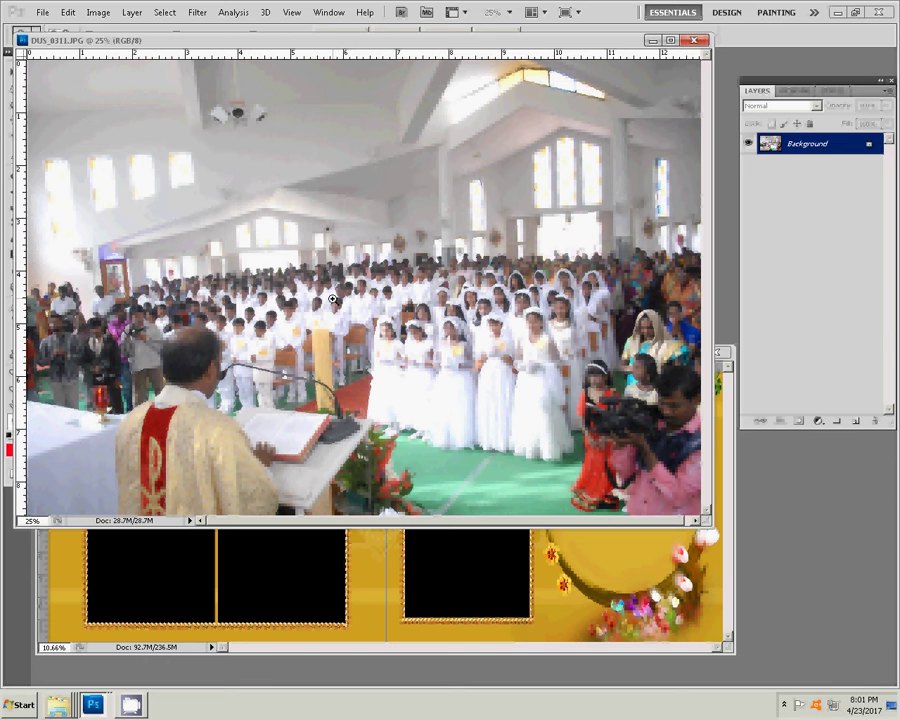
- Resize the church photo to 7 inches wide with Constrain Proportions on
key("ctrl+alt+i")
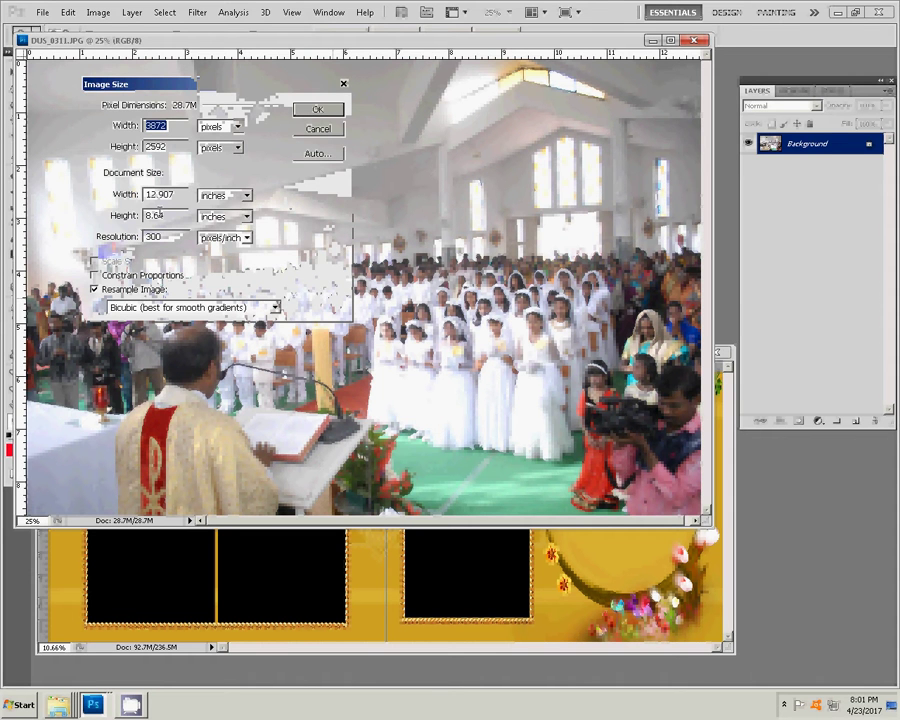
left_click_drag(173, 196, 143, 197)
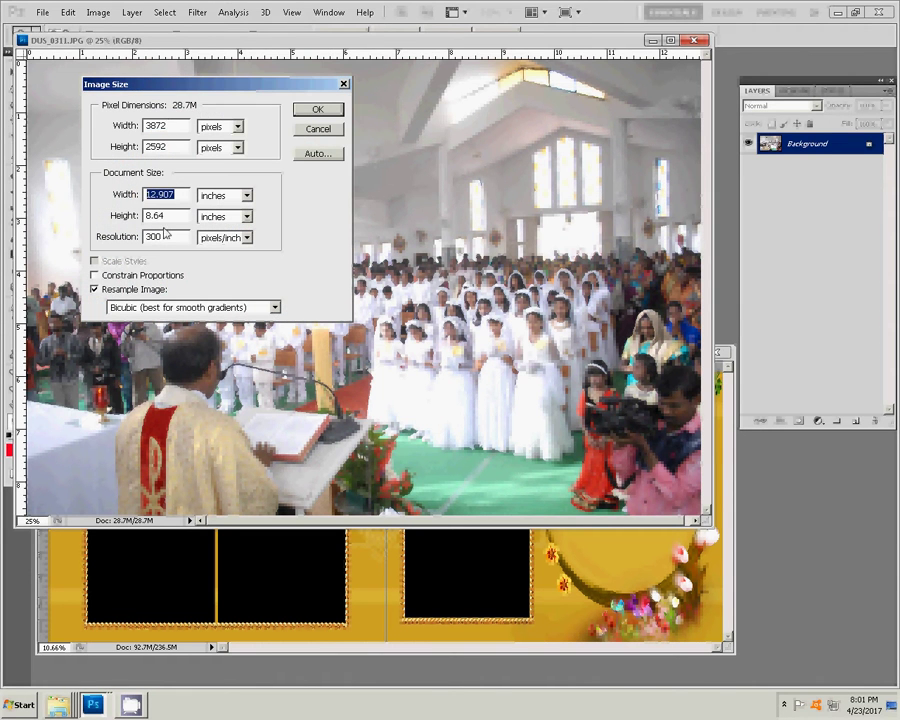
type("7")
left_click(318, 129, "alt")
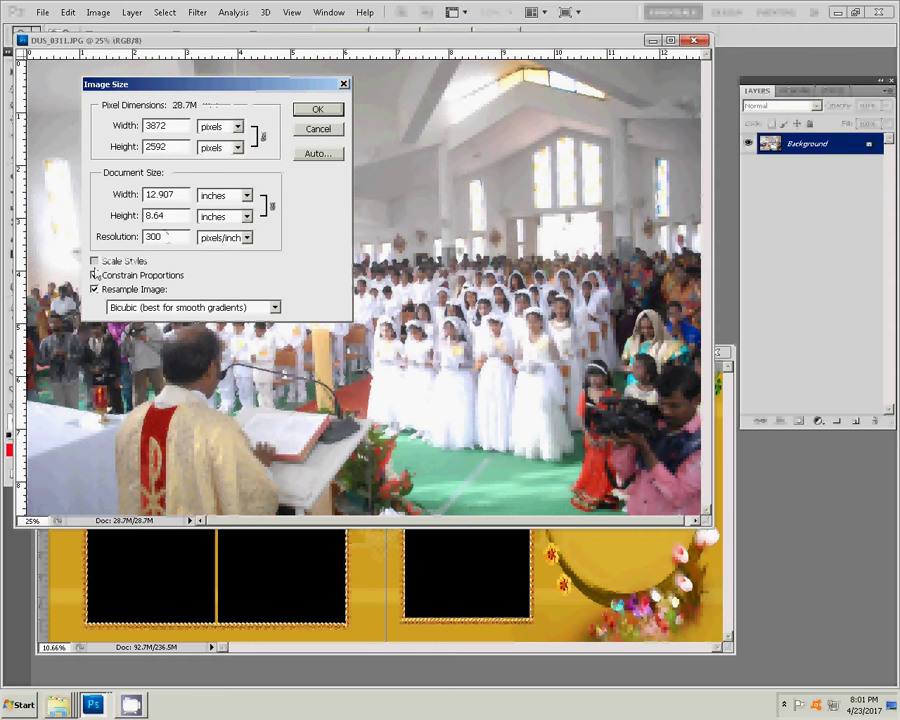
type("7")
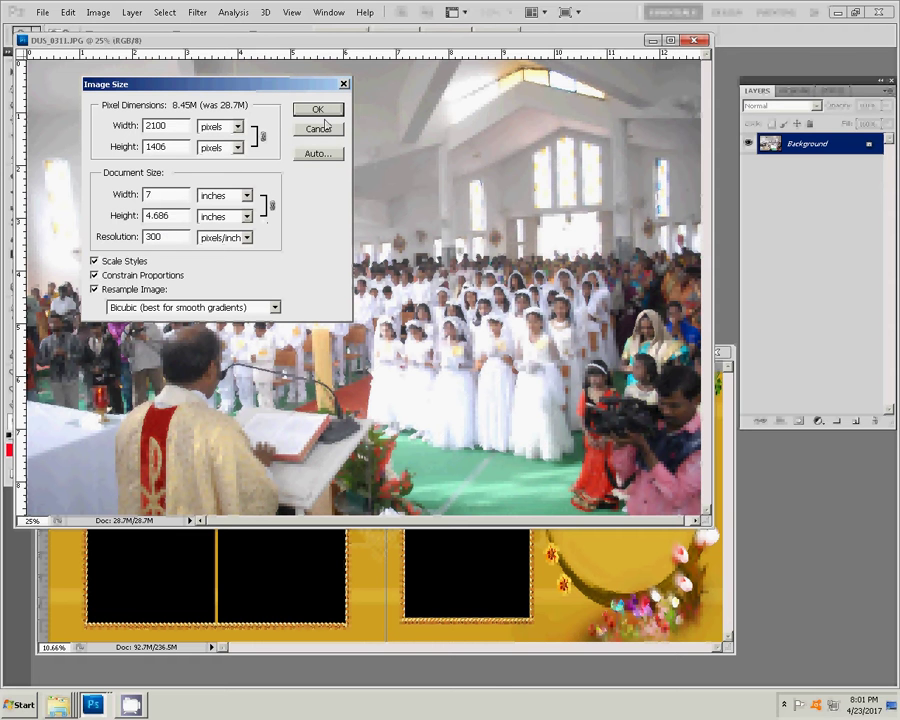
left_click(318, 110)
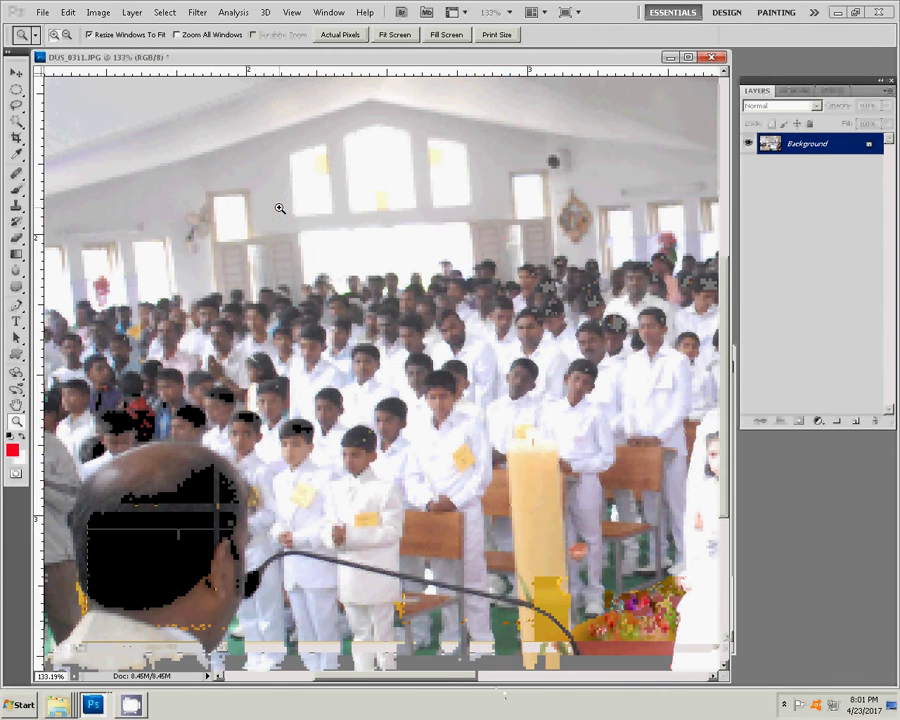
- Fit the photo on screen, cut the whole picture, and close it without saving
right_click(284, 210)
left_click(292, 215)
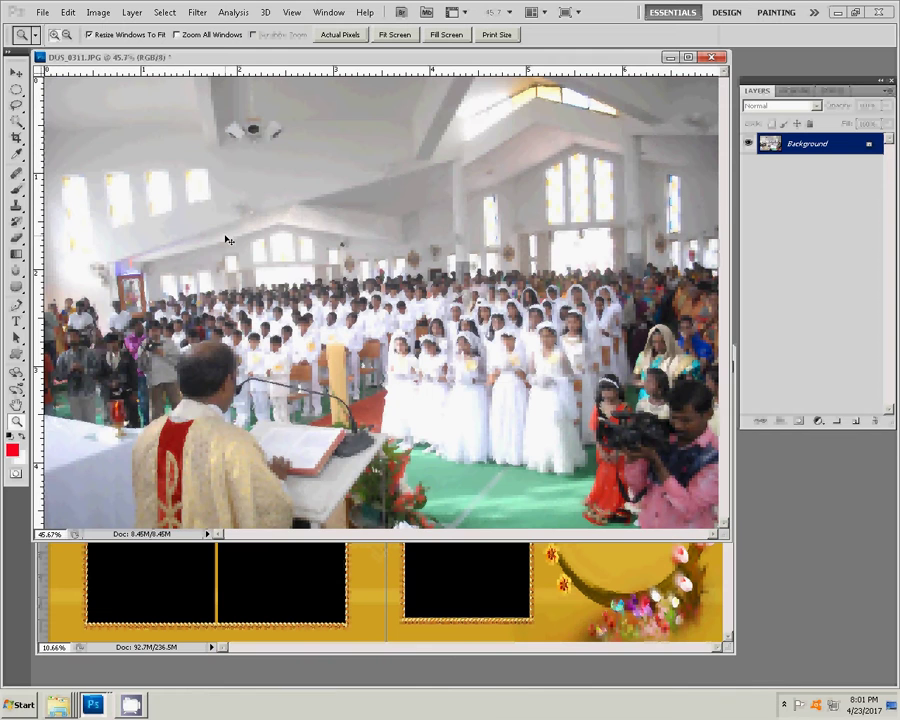
key("ctrl+BackSpace")
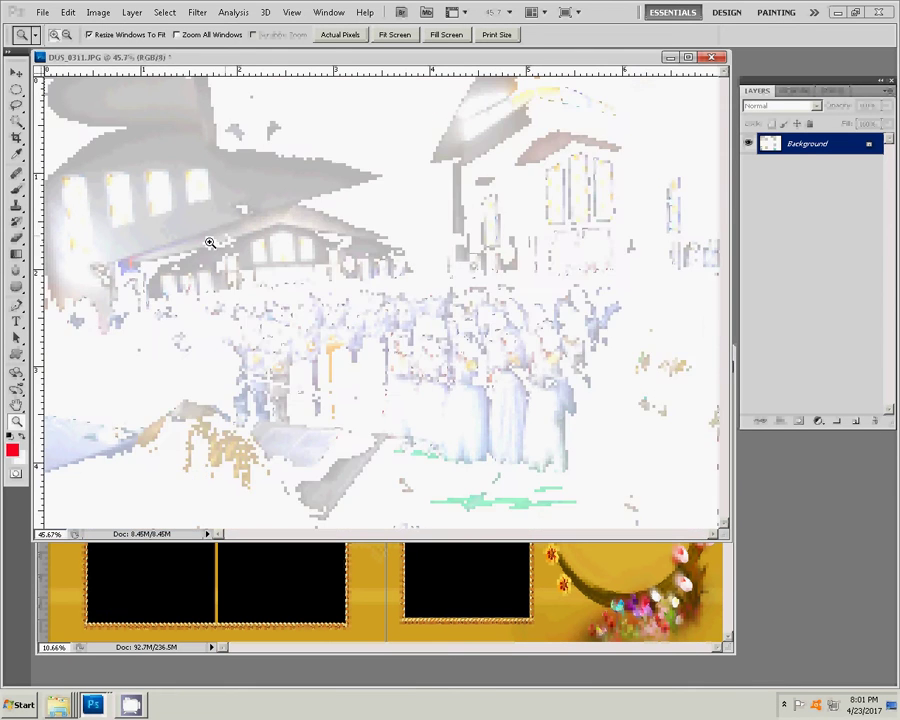
key("ctrl+w")
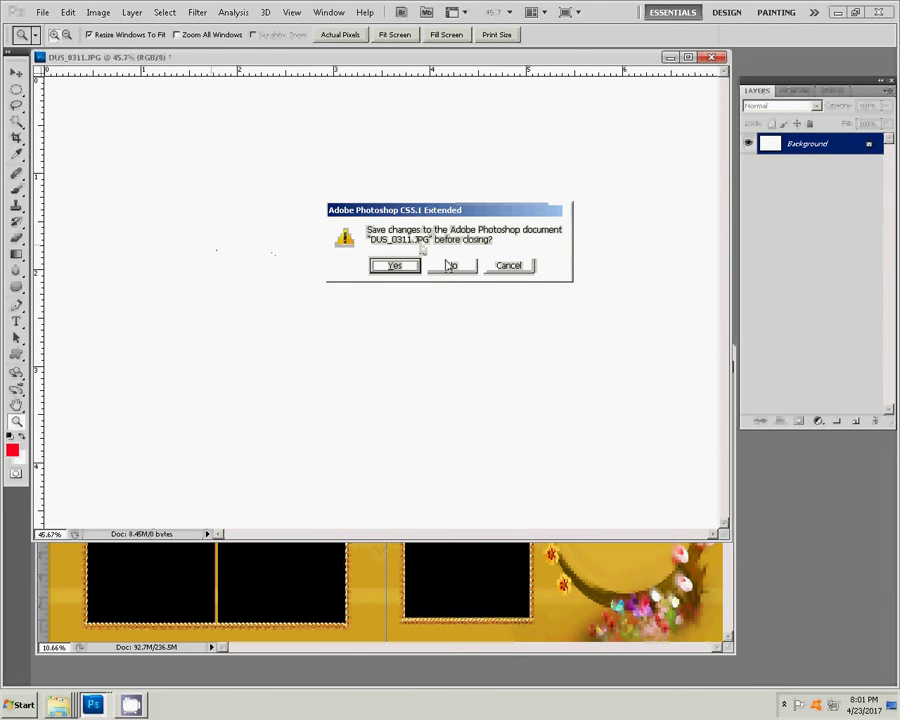
left_click(453, 265)
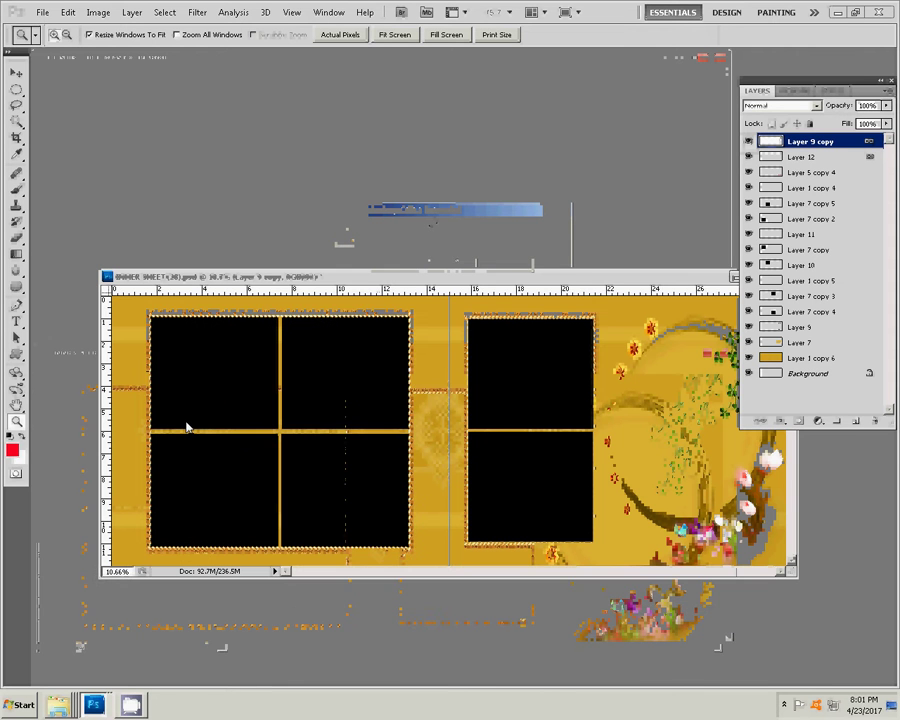
- Select the top-left black frame on the frame layer with the Magic Wand
key("v")
left_click(179, 378)
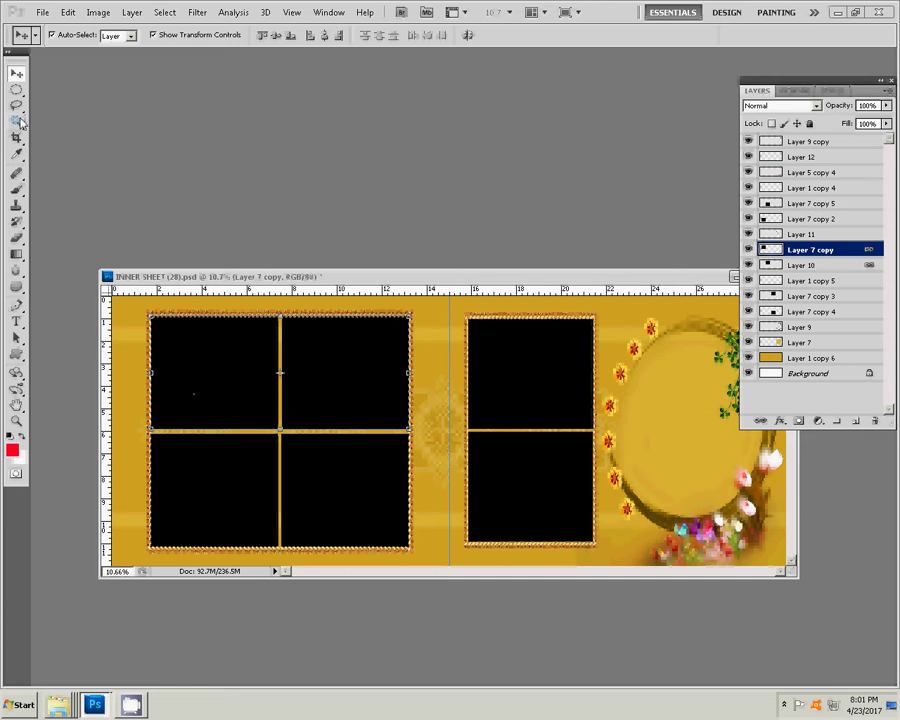
left_click(17, 120)
left_click(186, 369)
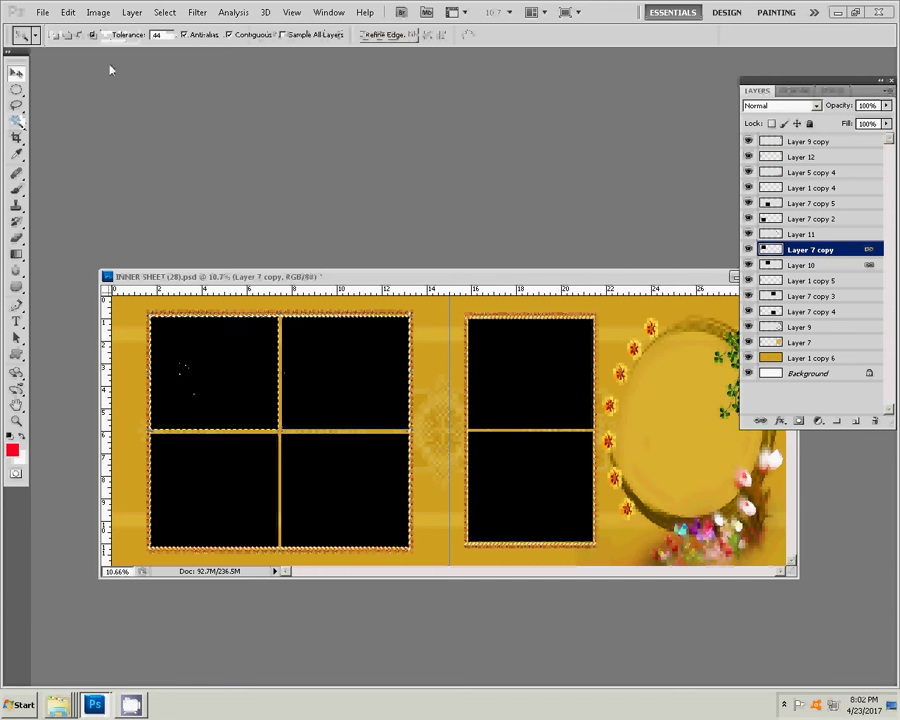
- Paste Into the church photo there and enlarge it slightly to fill the frame
left_click(68, 13)
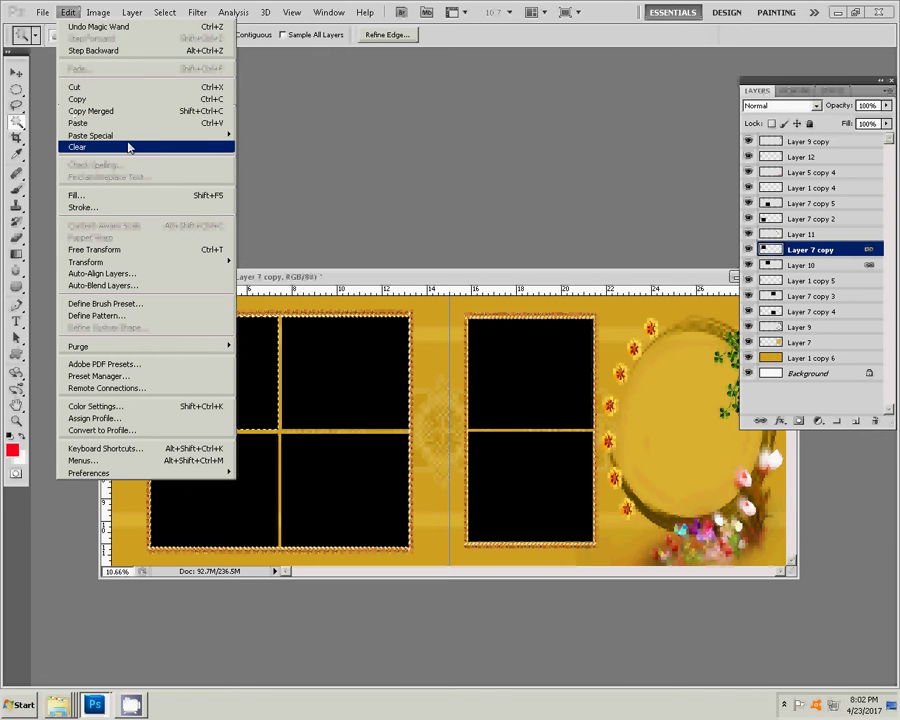
mouse_move(91, 135)
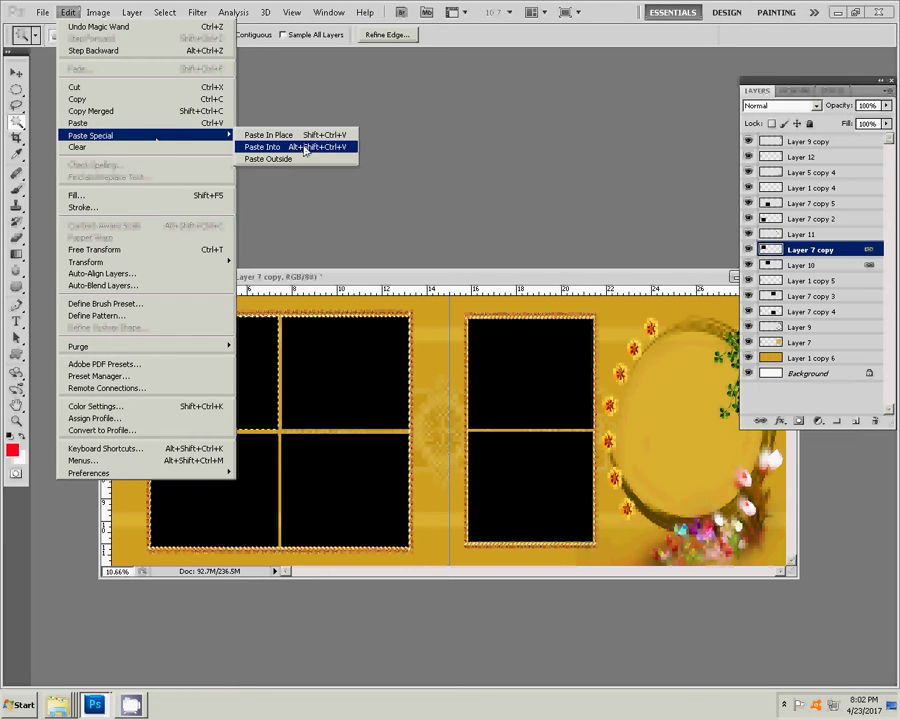
left_click(305, 148)
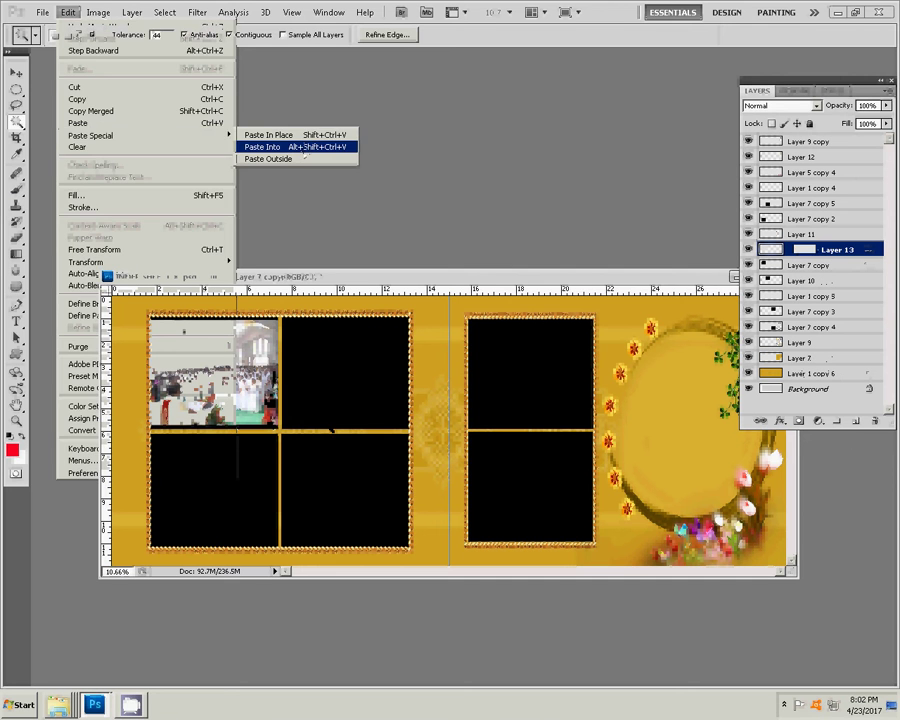
key("v")
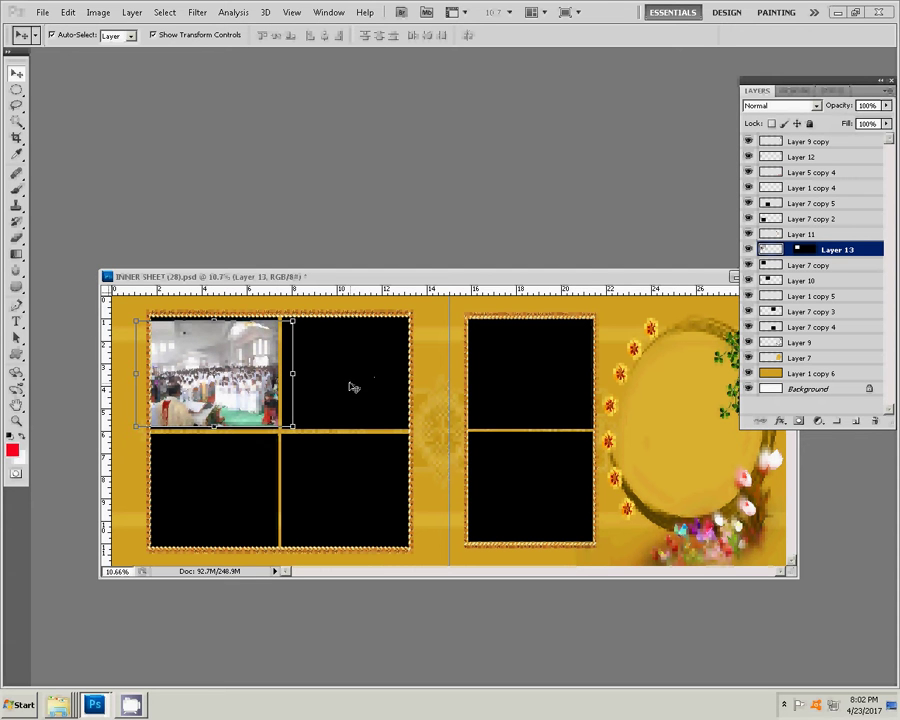
left_click_drag(295, 315, 303, 312)
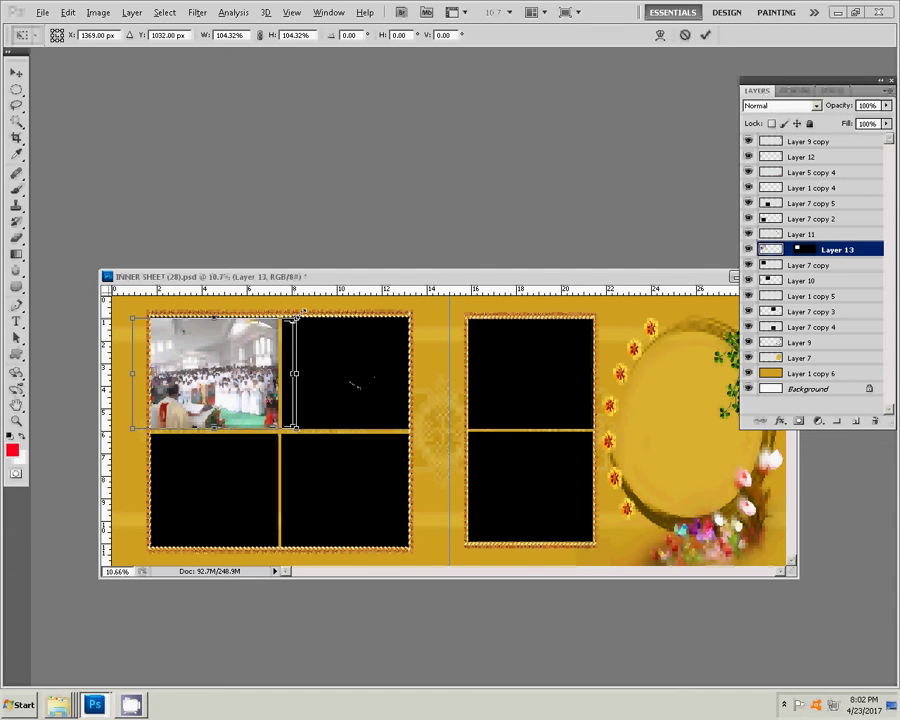
key("Return")
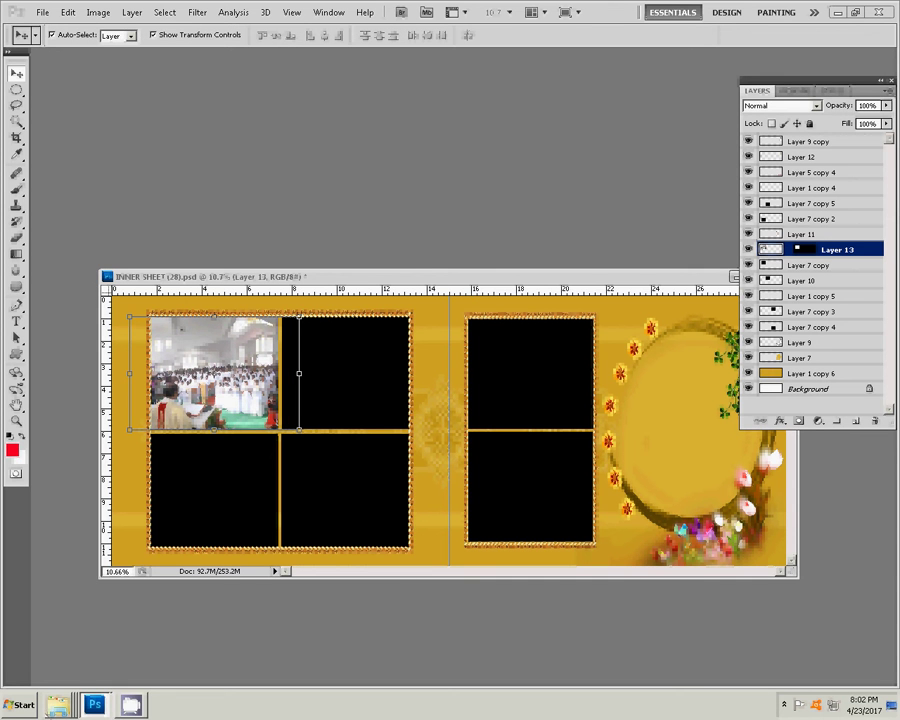
right_click(60, 704)
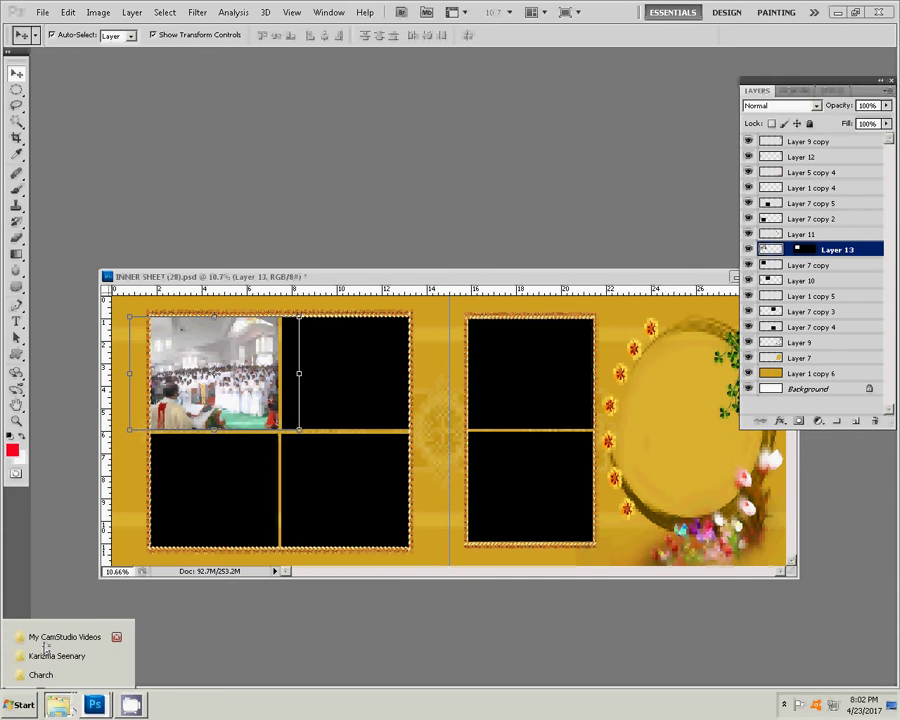
- In the Charch folder, select DUS_0315 and DUS_0316 to bring into Photoshop
left_click(42, 674)
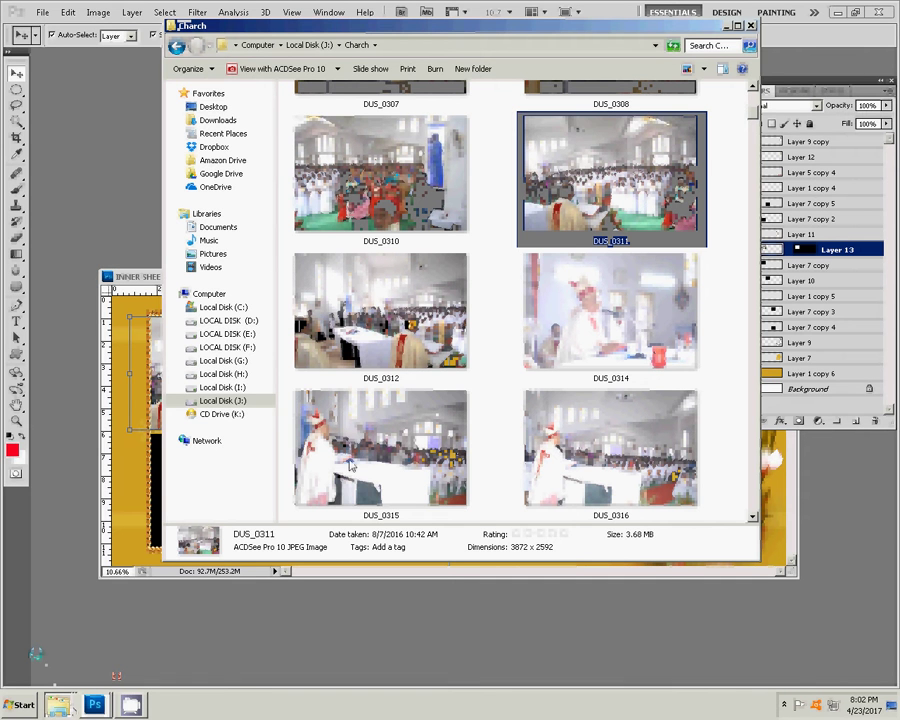
left_click(347, 468)
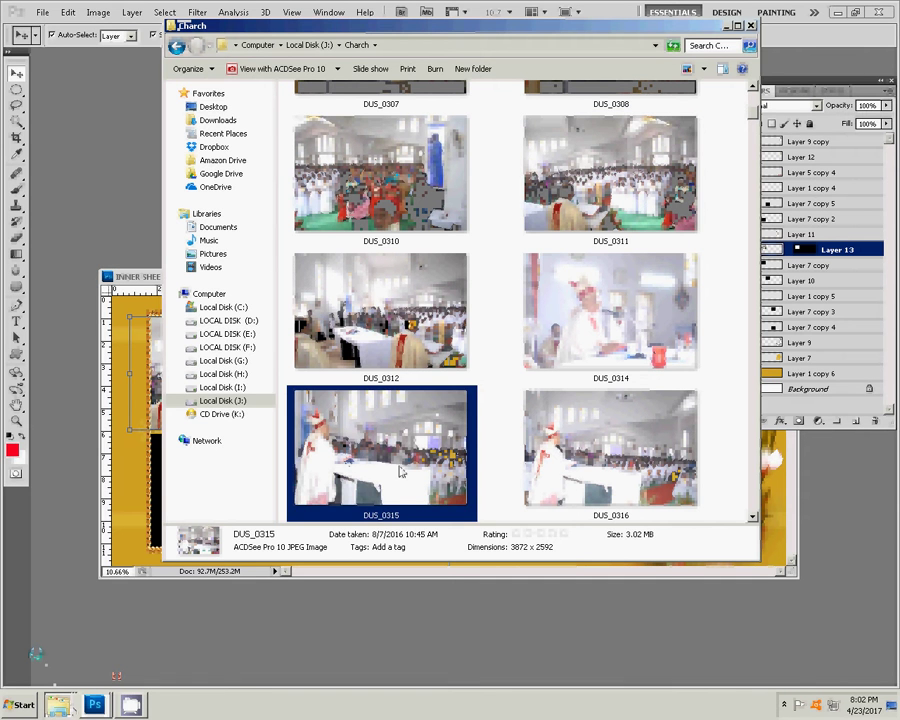
left_click_drag(620, 467, 620, 480)
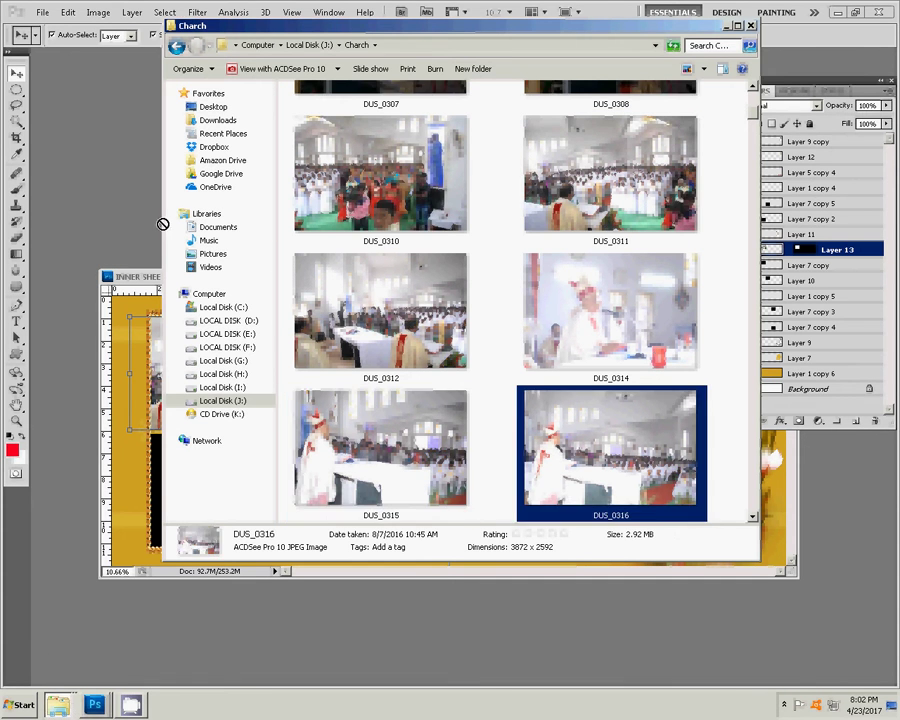
left_click(380, 450, "ctrl")
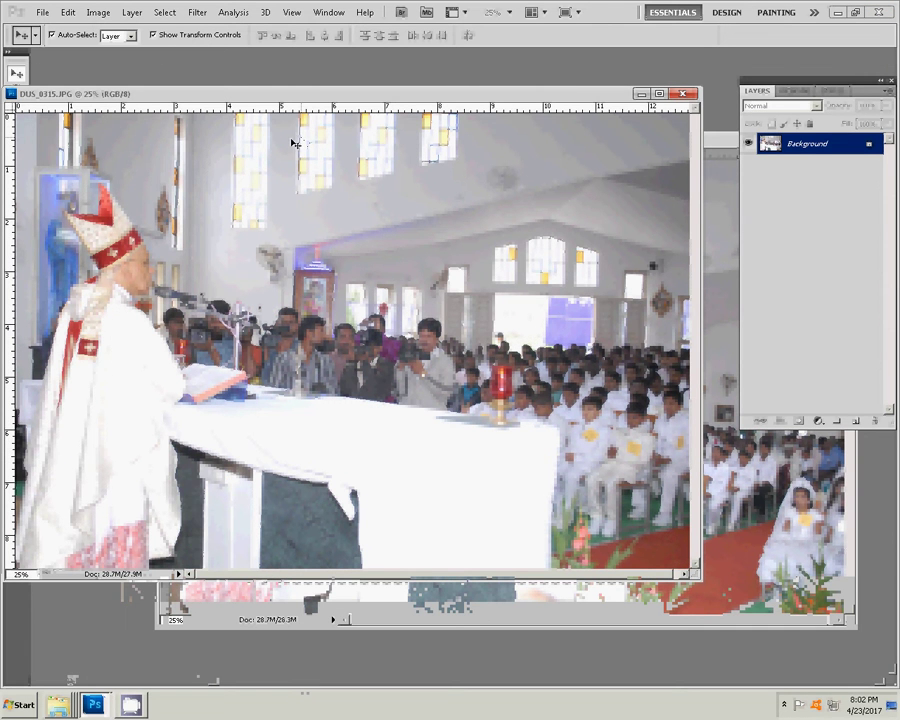
- Close DUS_0315, auto-tone DUS_0316, scale it to 7 inches wide, and close it unsaved
left_click(683, 93)
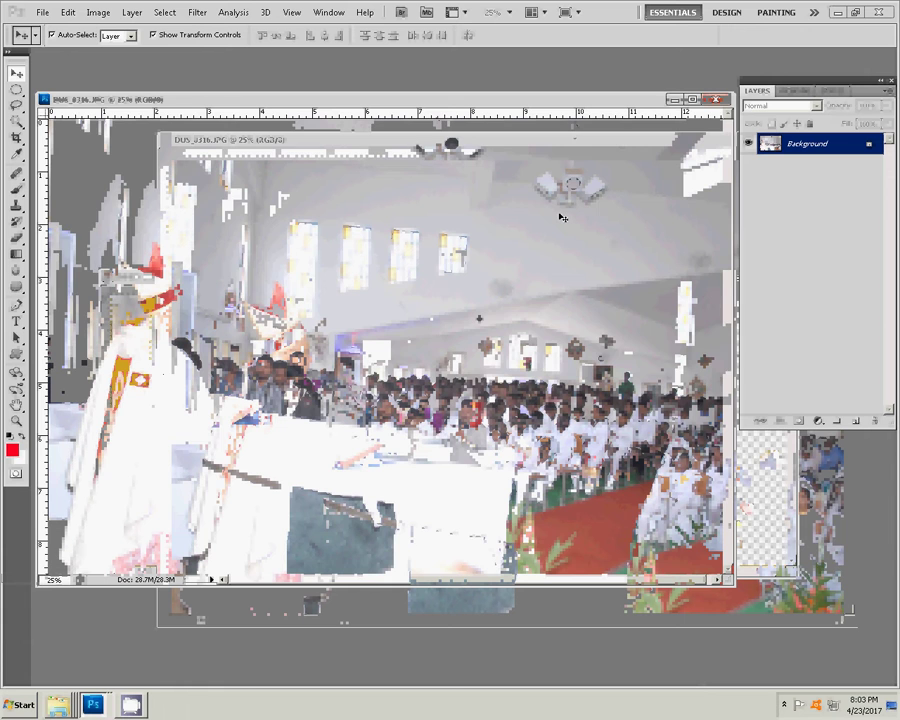
key("ctrl+shift+l")
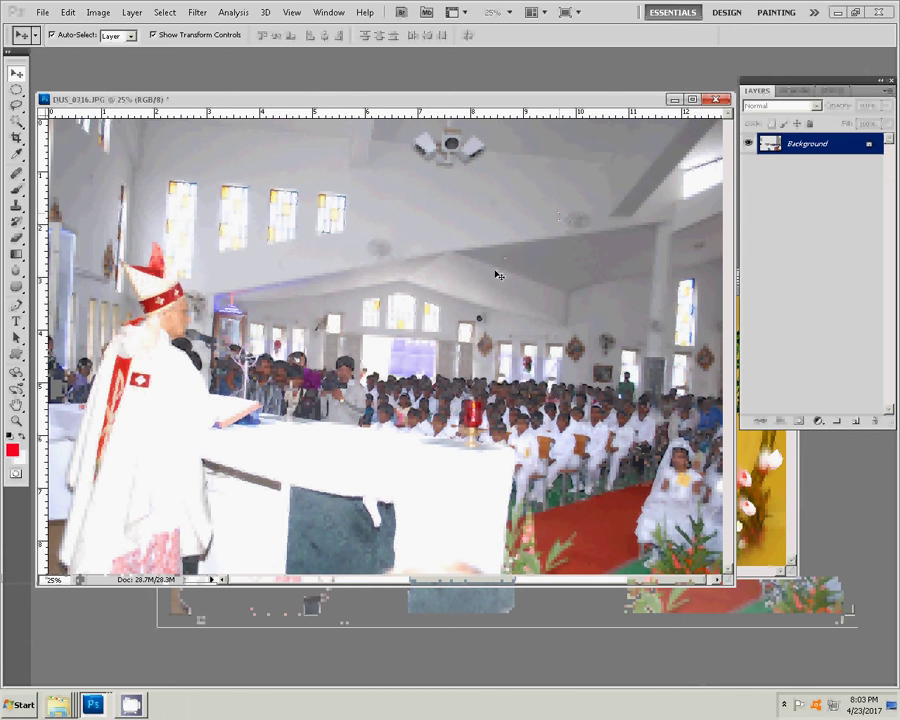
key("ctrl+alt+i")
left_click(171, 197)
double_click(171, 197)
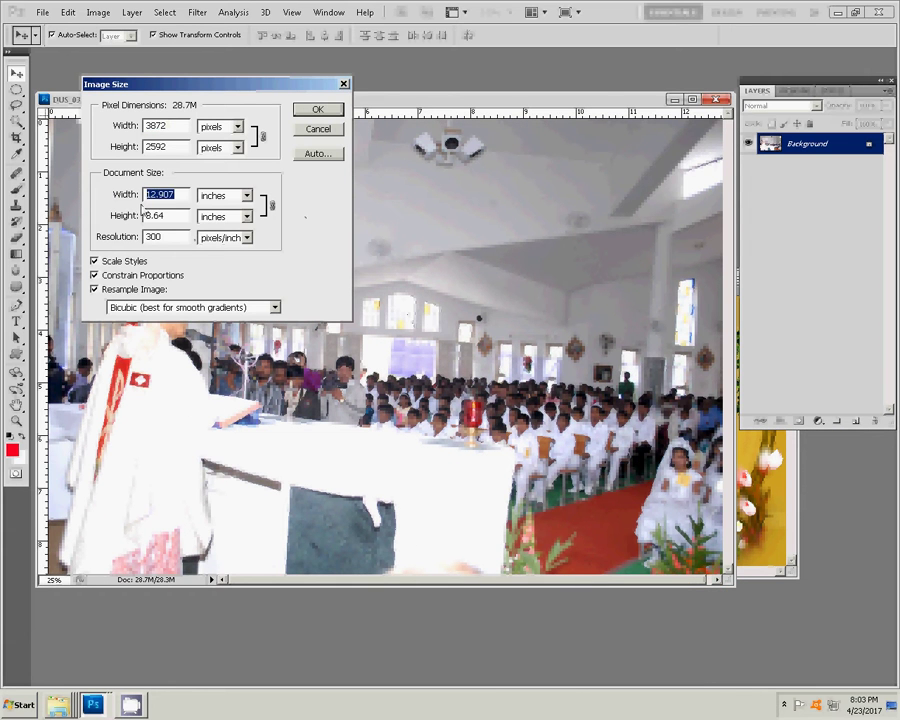
type("7")
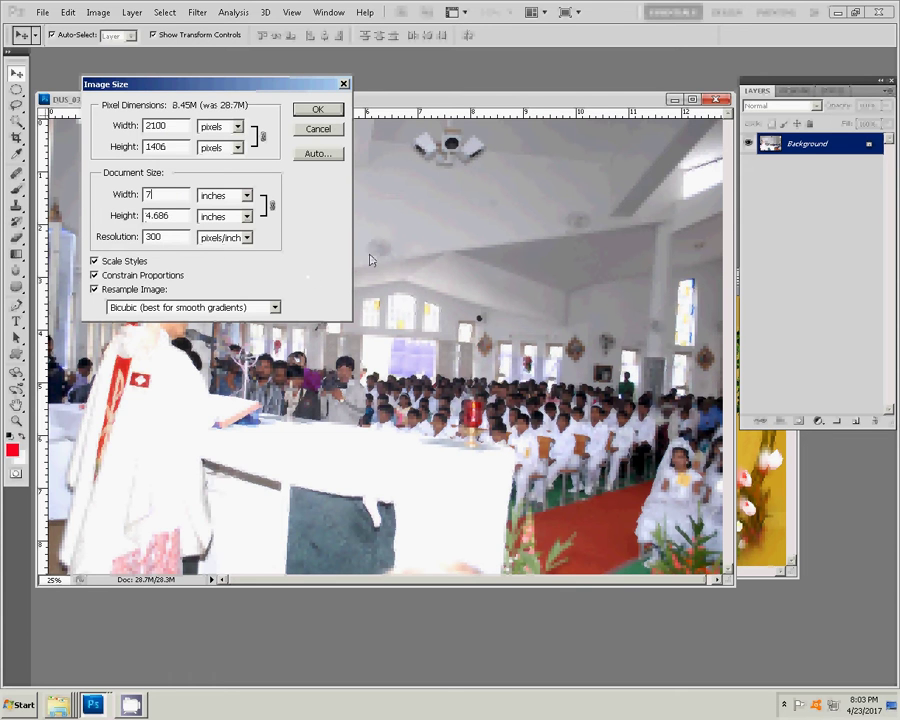
left_click(325, 130)
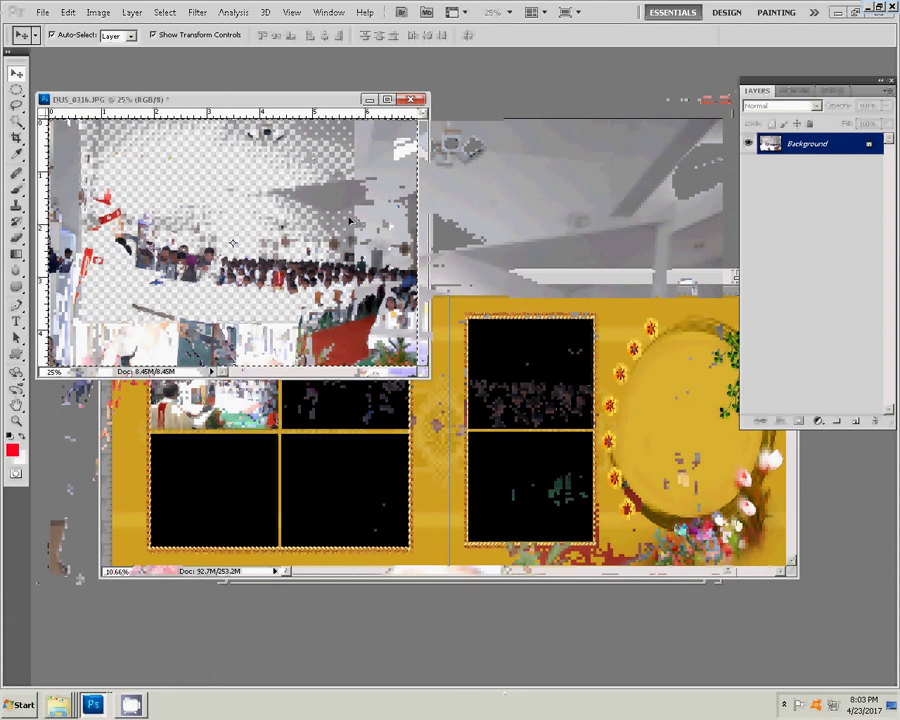
key("ctrl+w")
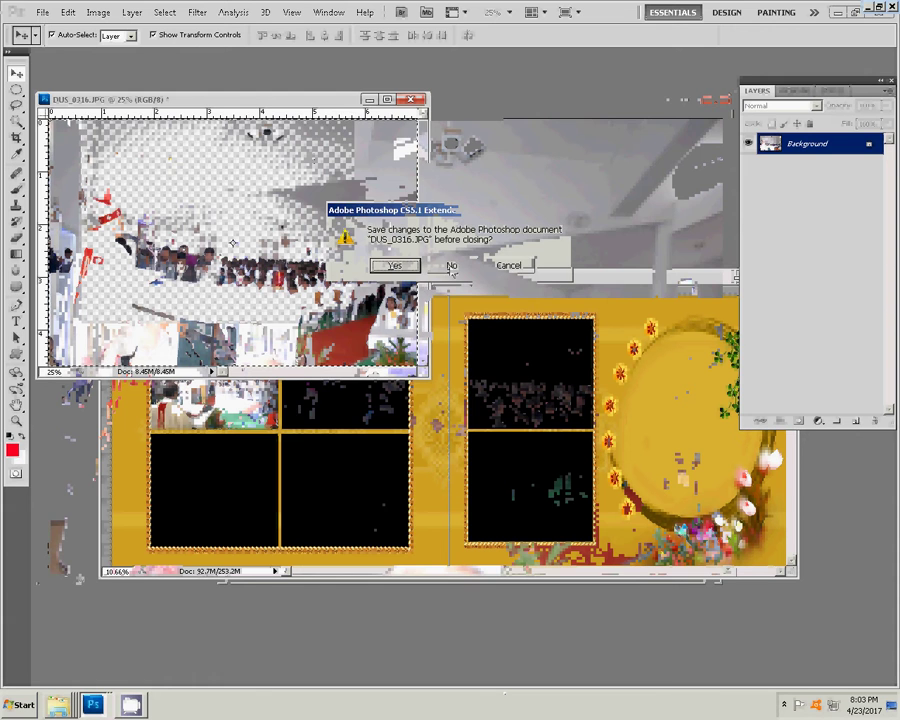
left_click(451, 265)
- Paste the bishop photo into the top-right frame and stretch it to cover the frame
left_click(358, 421)
key("w")
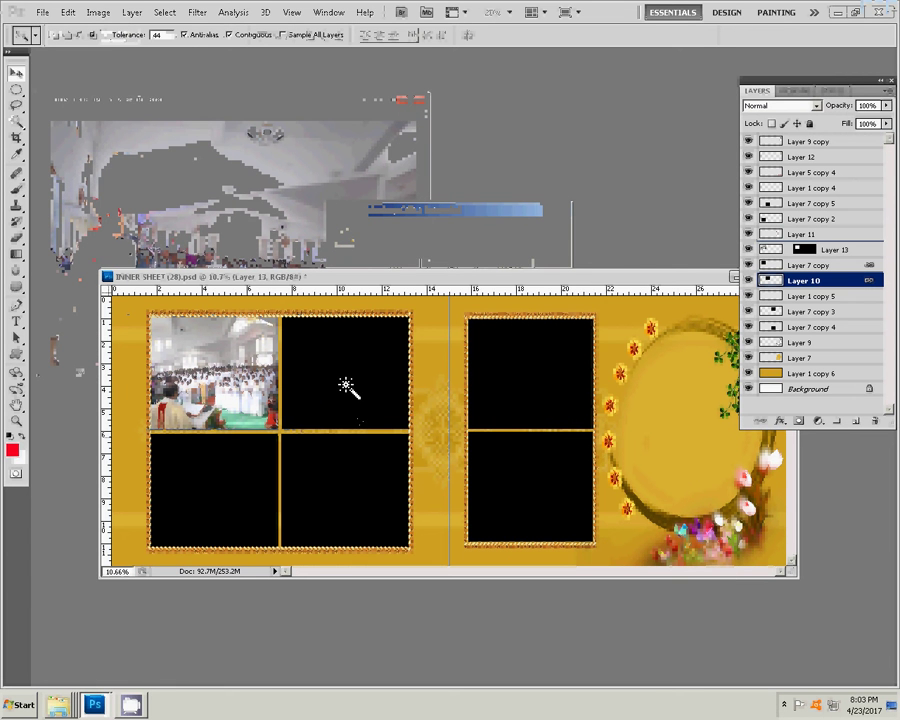
key("ctrl+shift+alt+n")
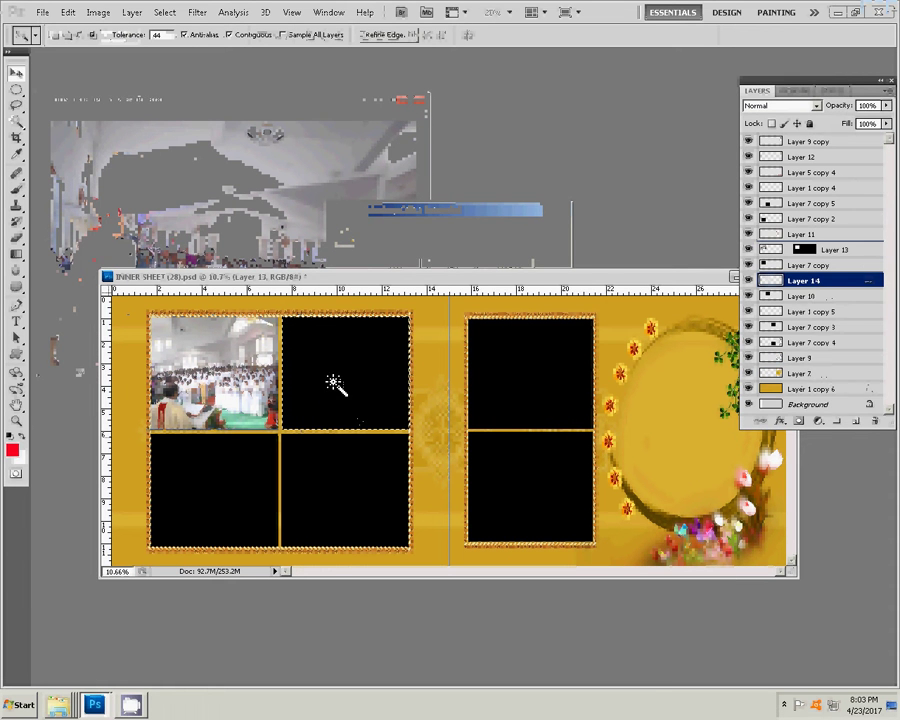
key("v")
key("ctrl+v")
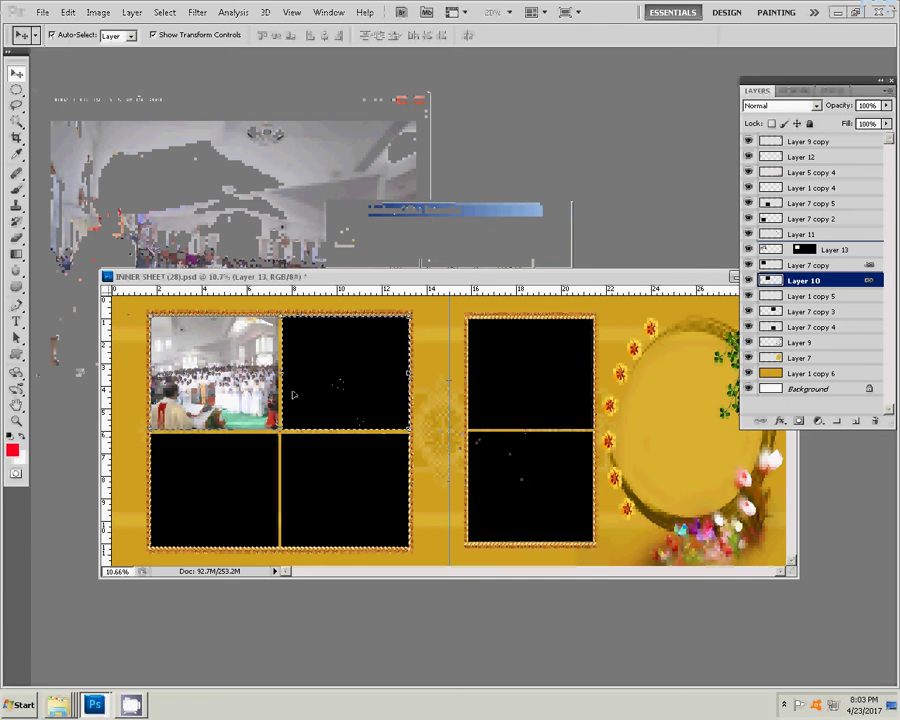
key("ctrl+e")
key("ctrl+z")
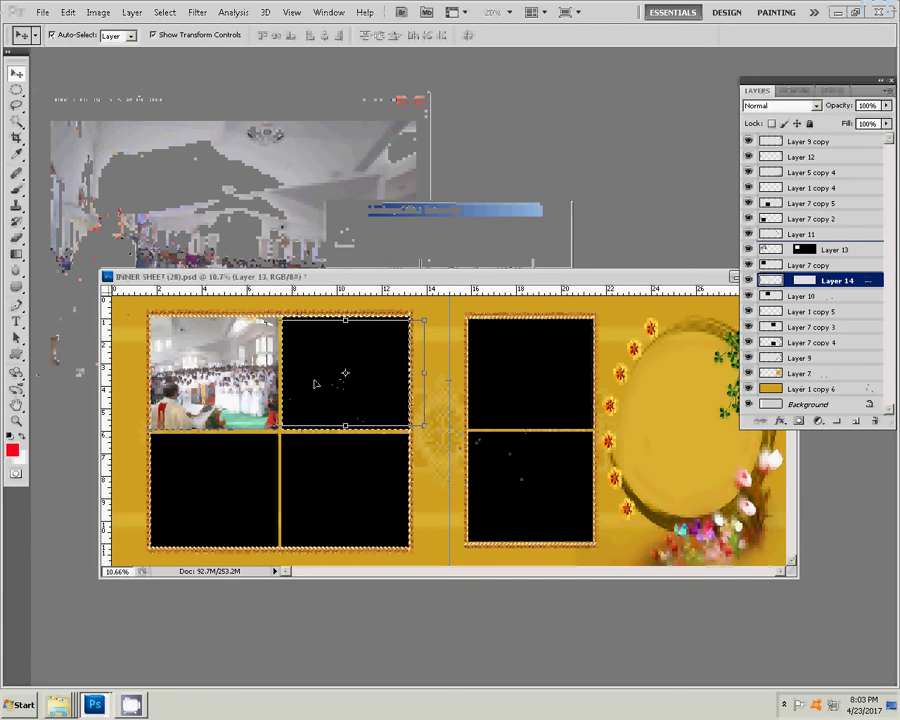
key("ctrl+alt+g")
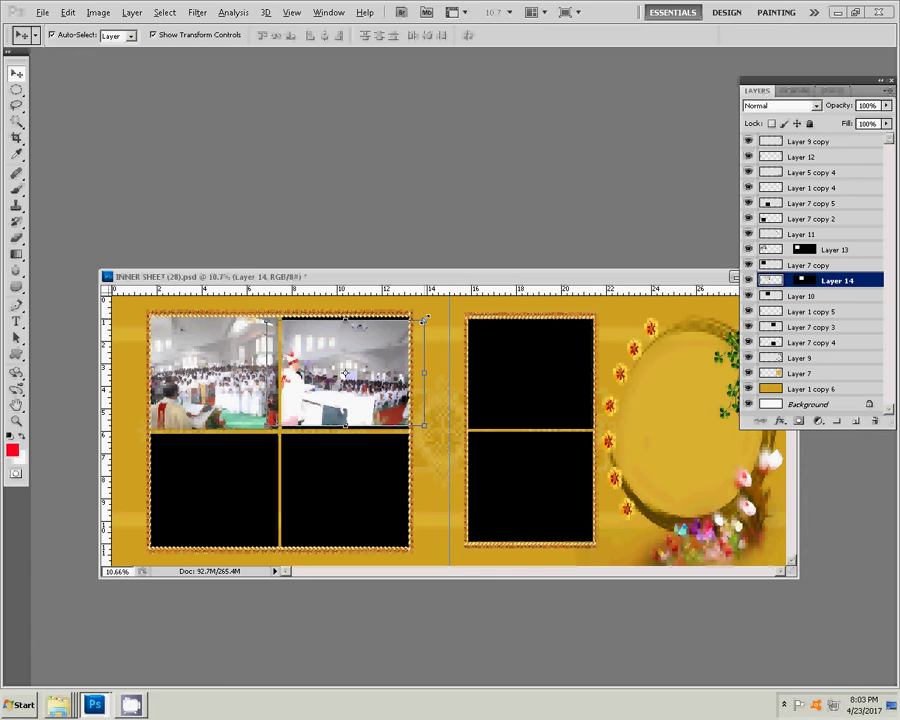
left_click_drag(425, 318, 428, 317)
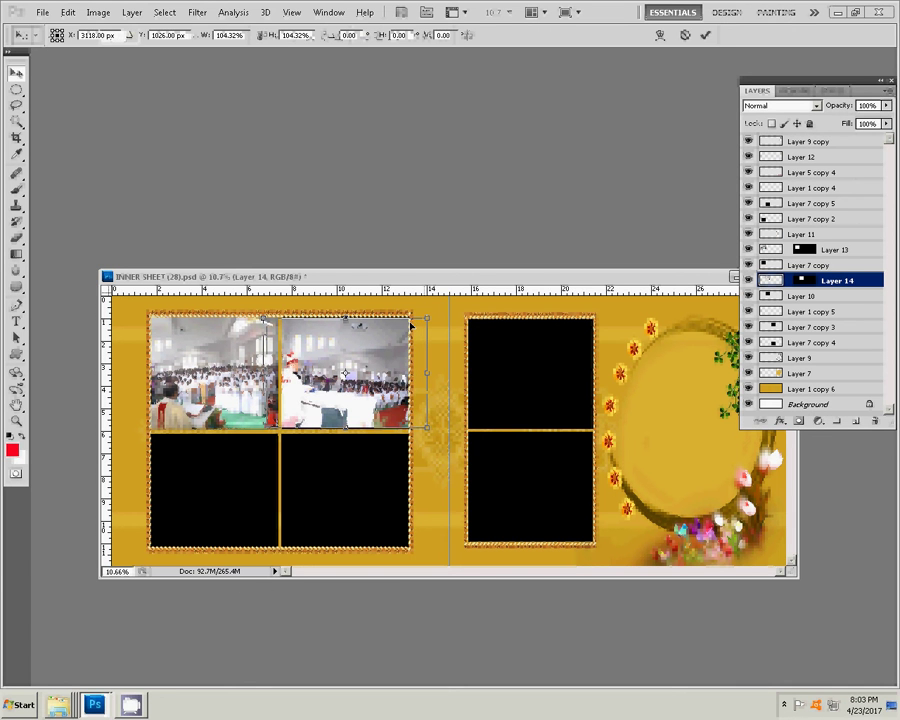
left_click_drag(280, 372, 265, 372)
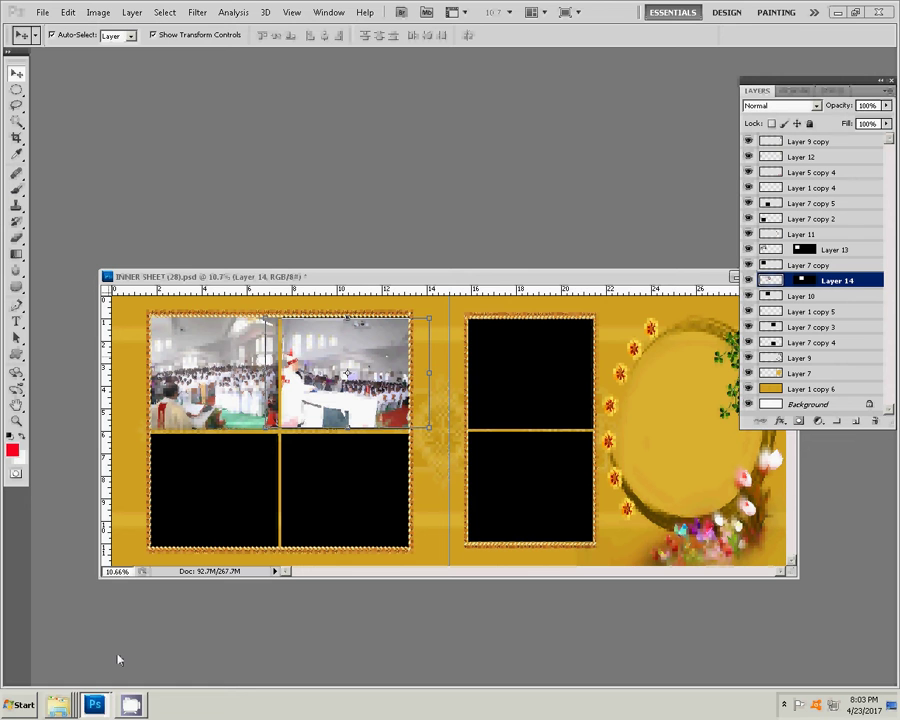
- Open the Charch folder, arrow to altar photo DUS_0322, and drag it into Photoshop
right_click(58, 703)
left_click(58, 680)
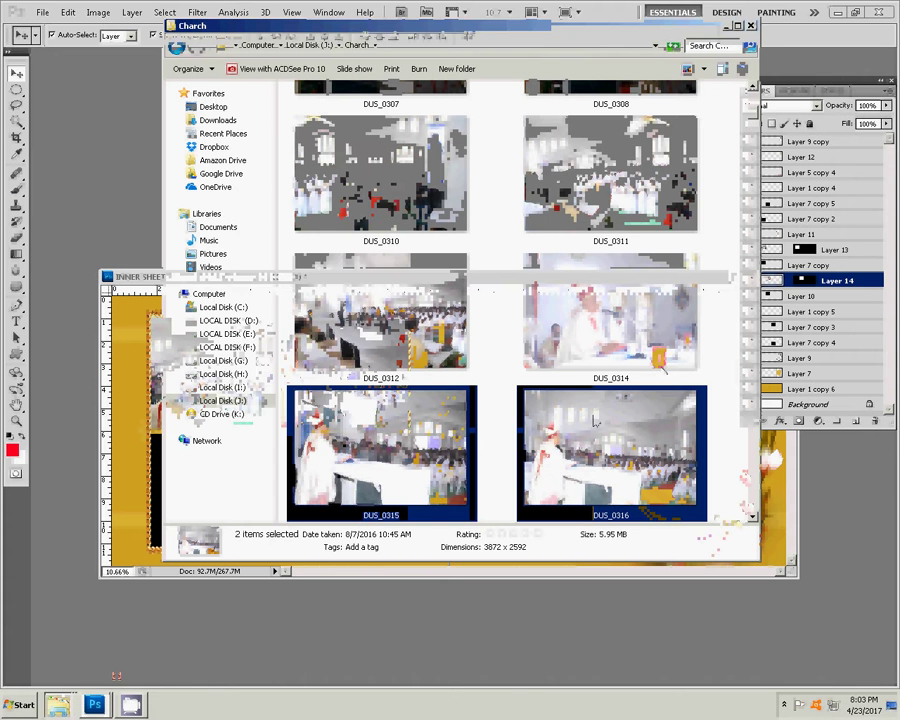
left_click(588, 474)
key("Down")
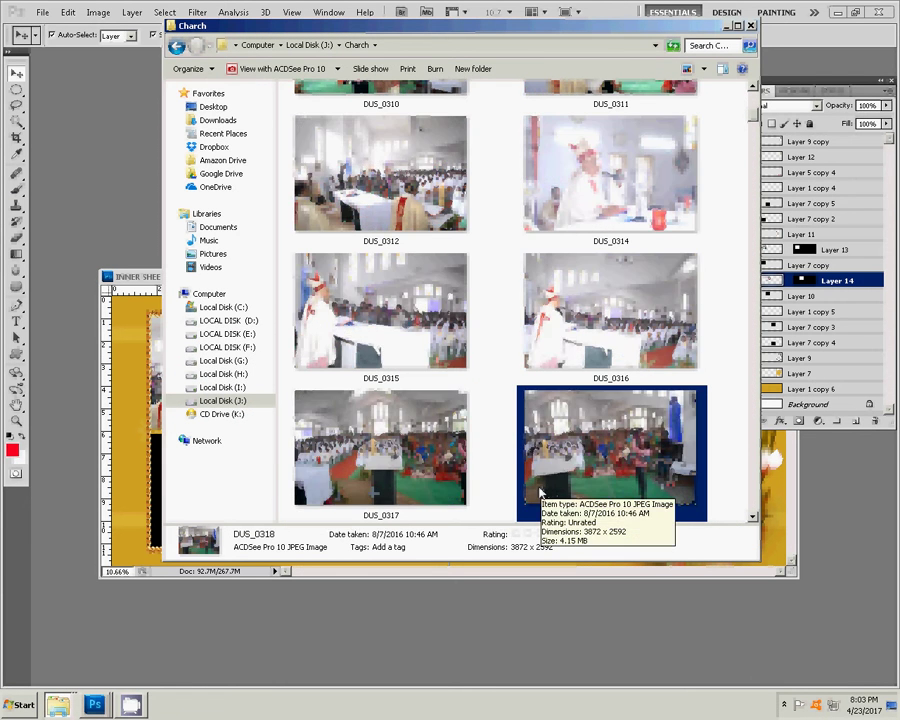
key("Down")
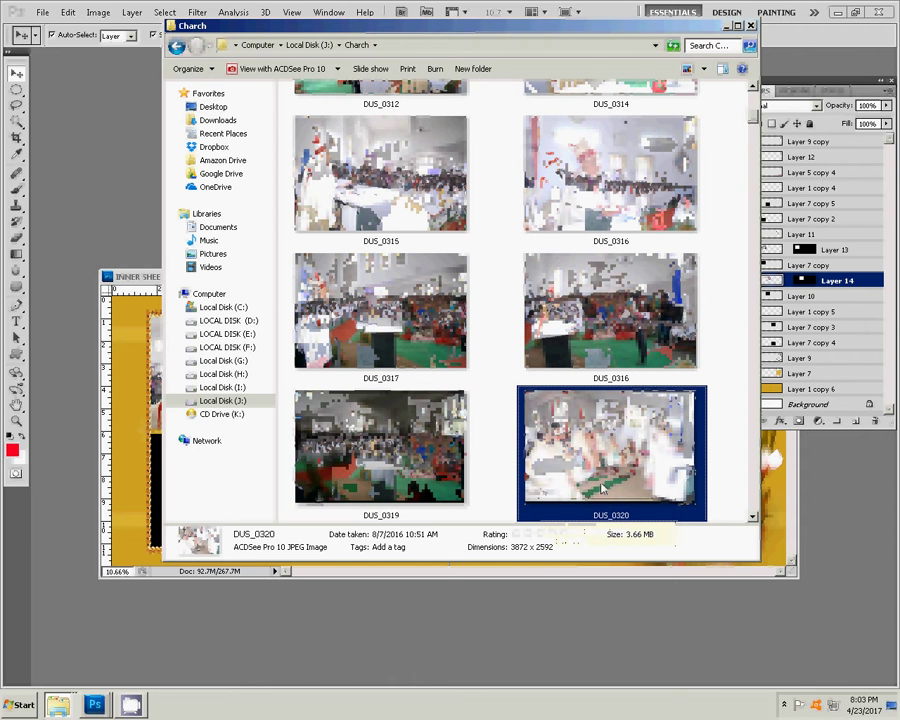
key("Down")
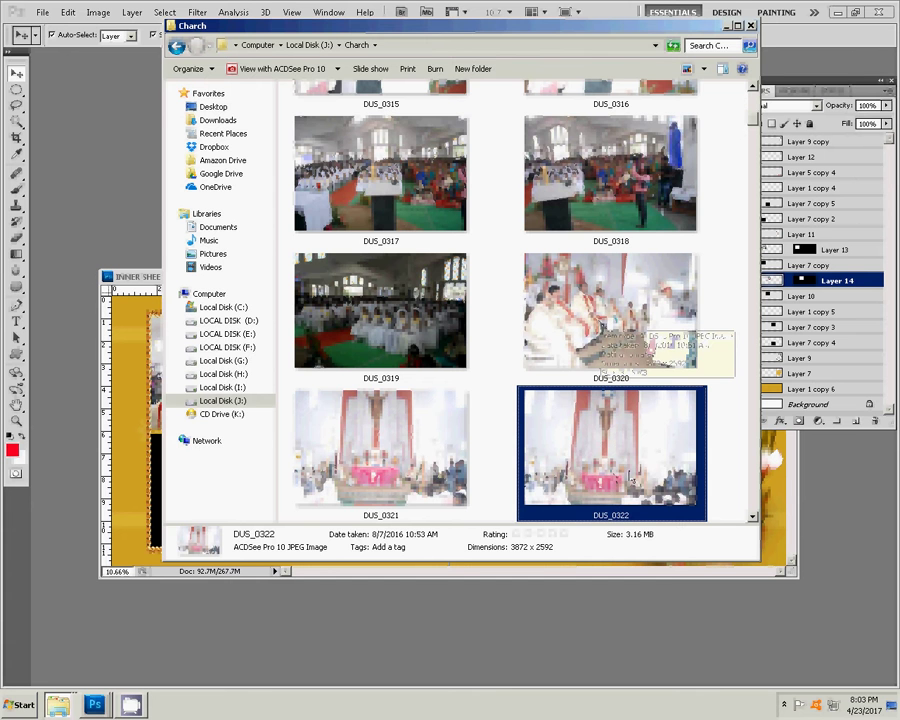
key("Down")
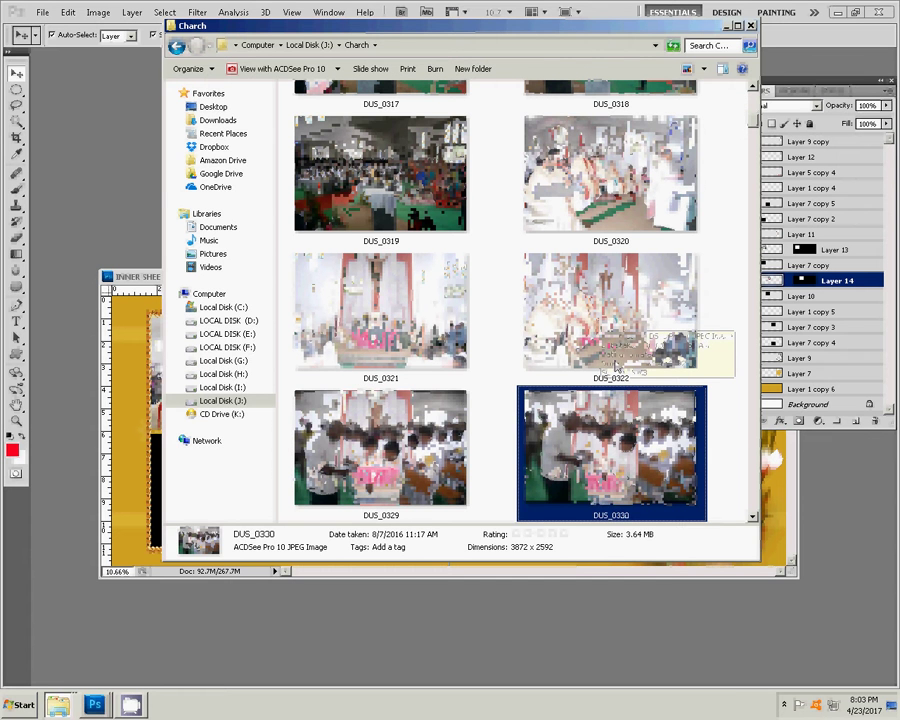
key("Up")
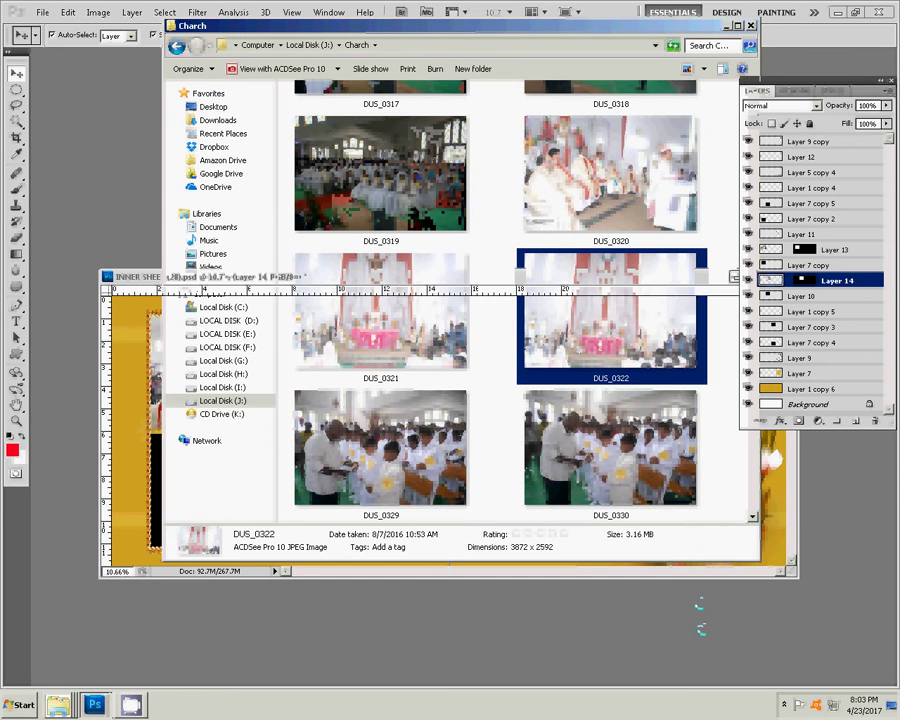
left_click_drag(610, 320, 347, 373)
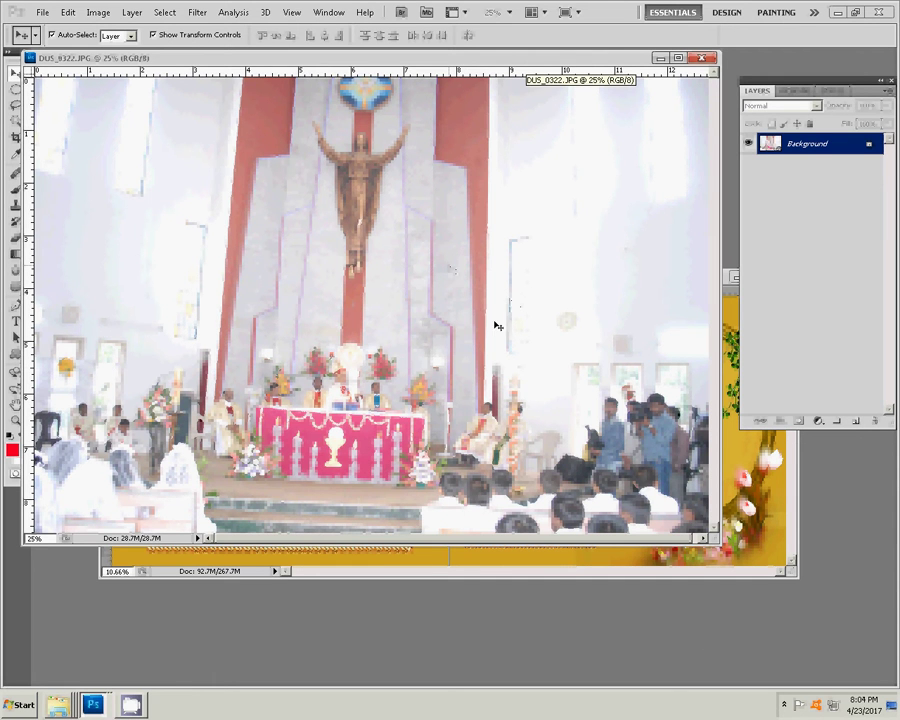
- Auto-tone the altar photo, shrink its width to 8 inches, and close it unsaved
key("shift+ctrl+l")
key("ctrl+alt+i")
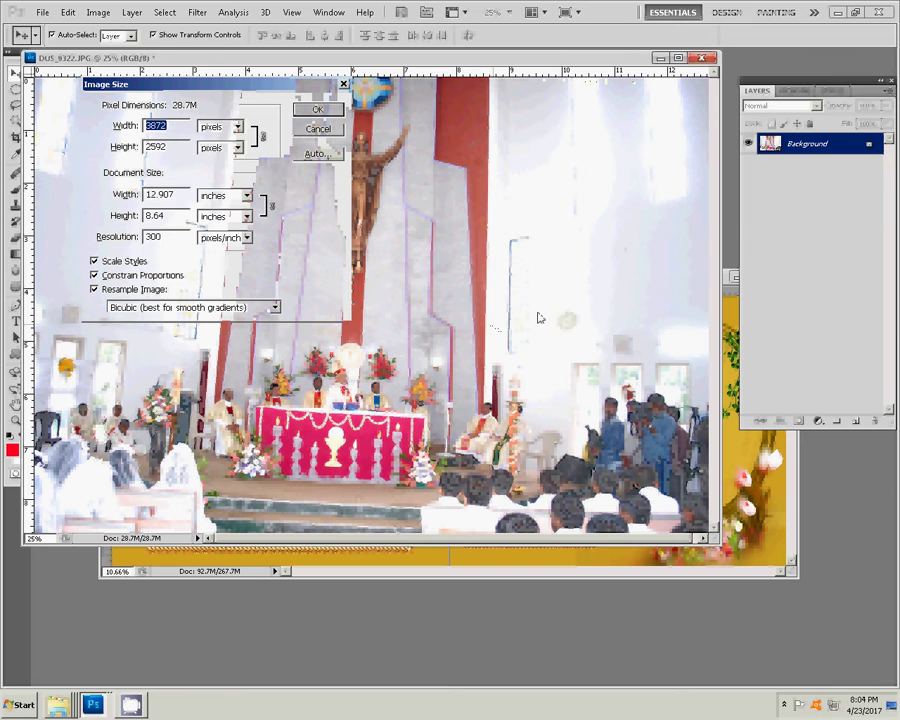
left_click(115, 196)
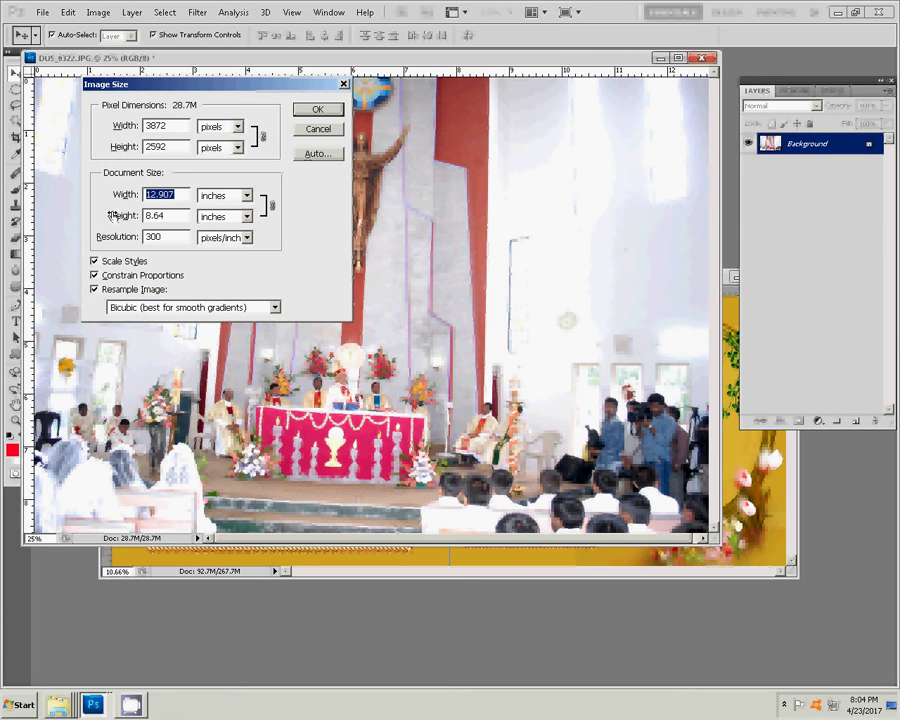
type("8")
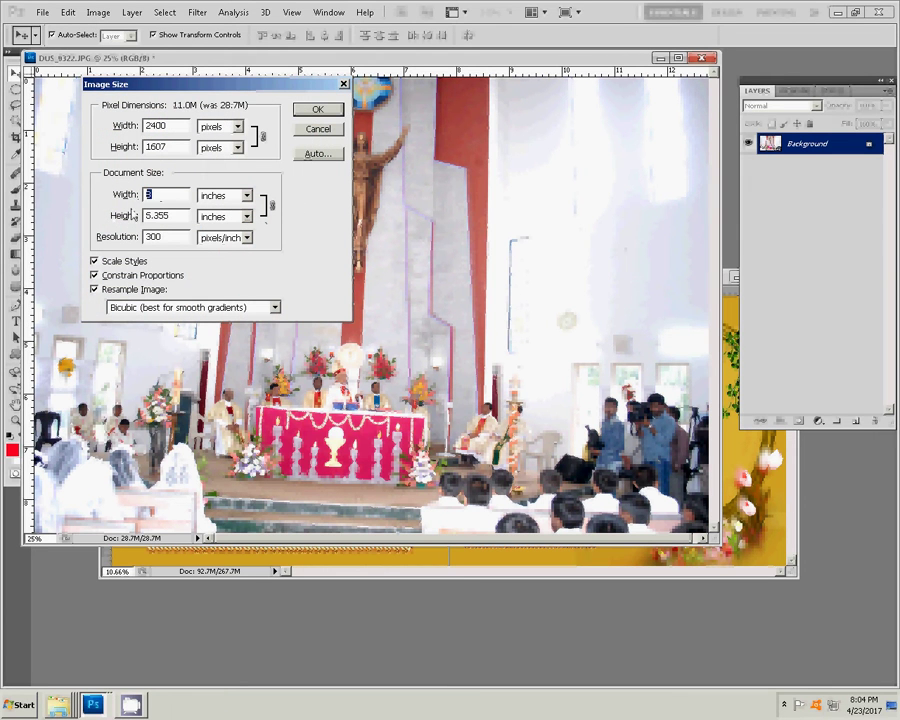
type("7")
left_click(326, 112)
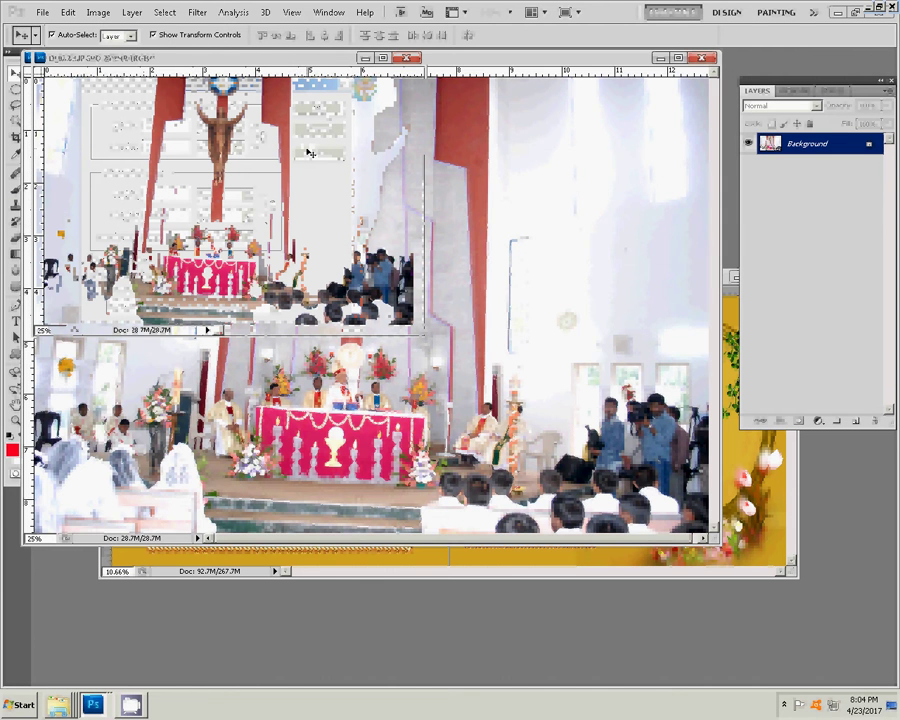
key("ctrl+w")
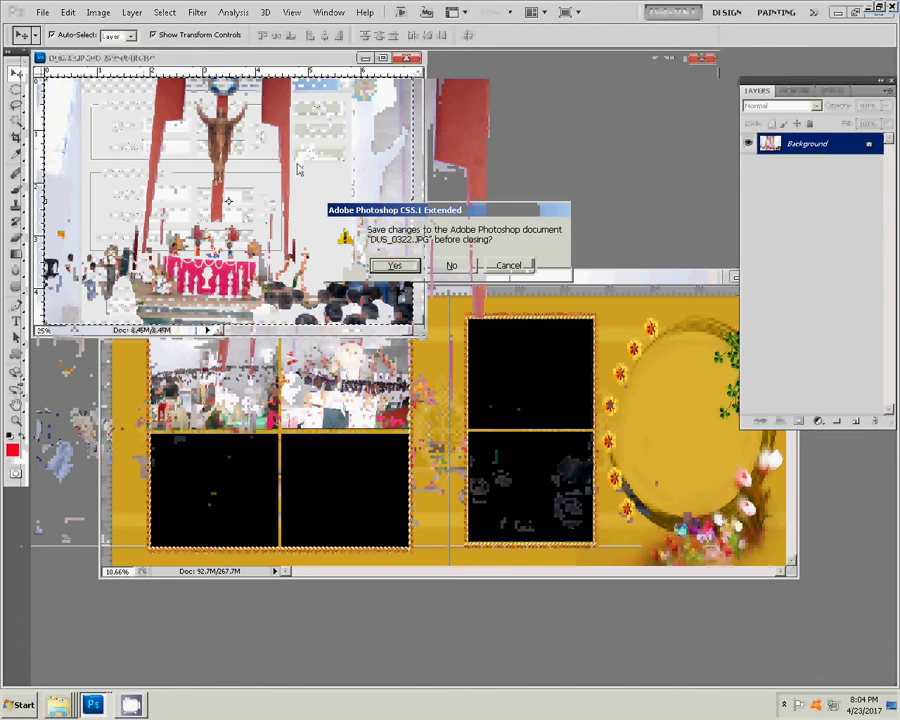
left_click(452, 266)
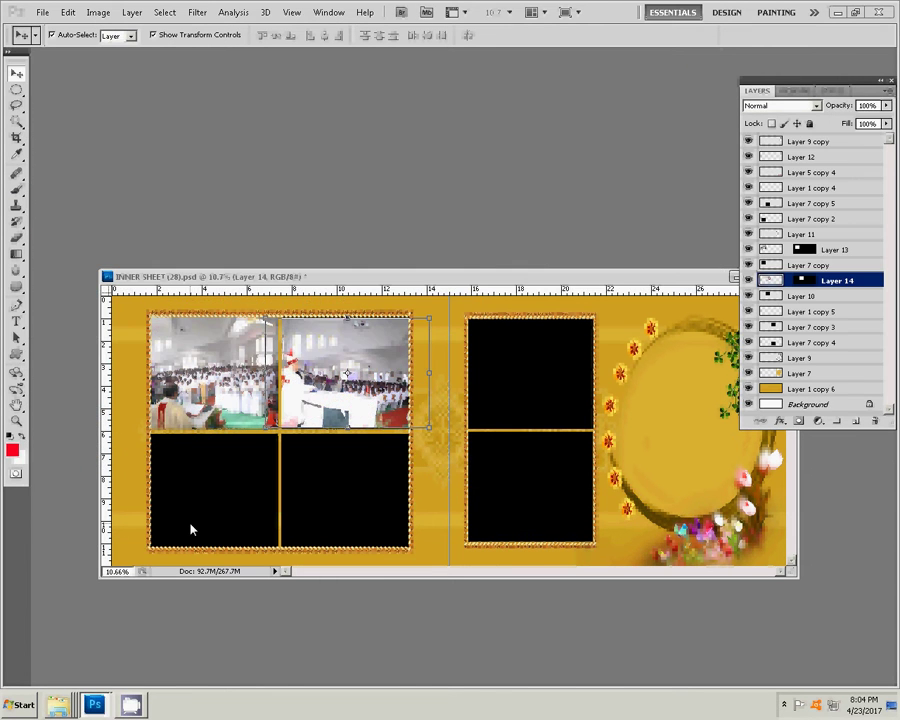
- Paste the altar photo into the lower-left black frame and enlarge it to about 108%
left_click(193, 530)
key("w")
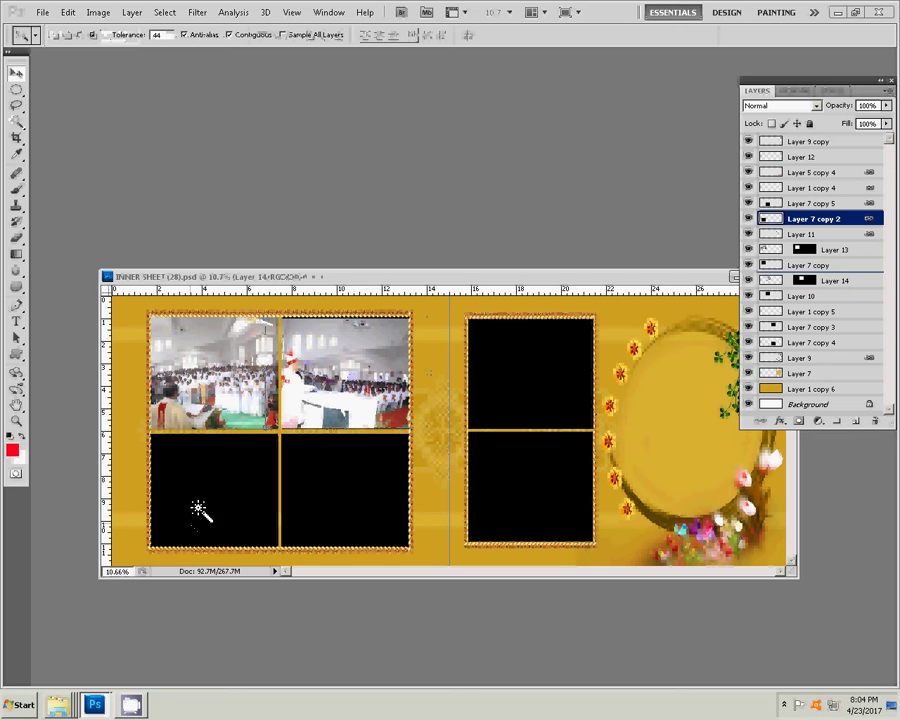
left_click(196, 508)
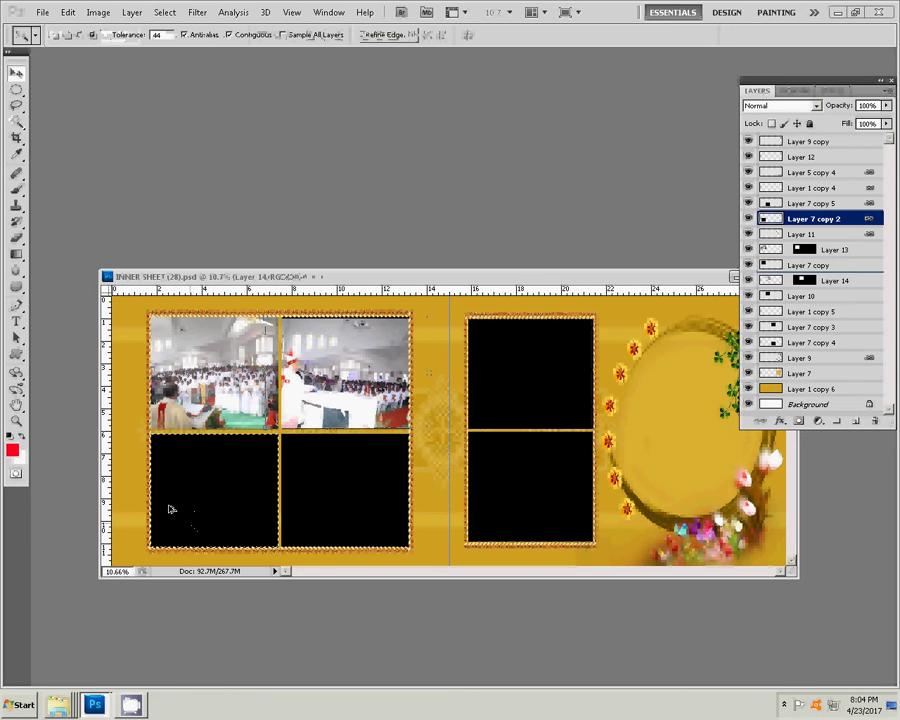
key("ctrl+j")
key("ctrl+shift+alt+v")
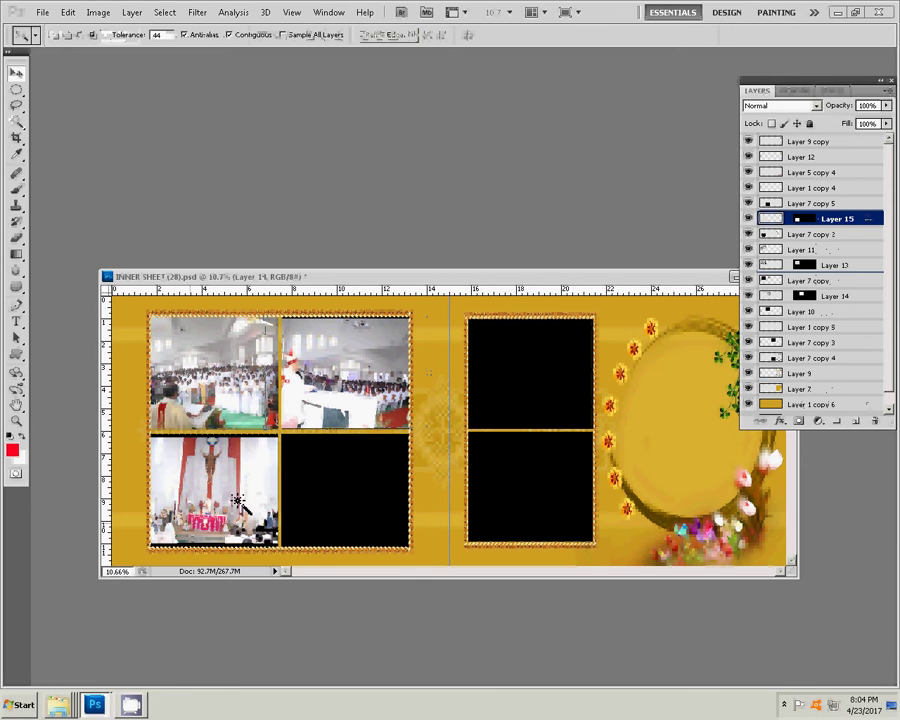
key("v")
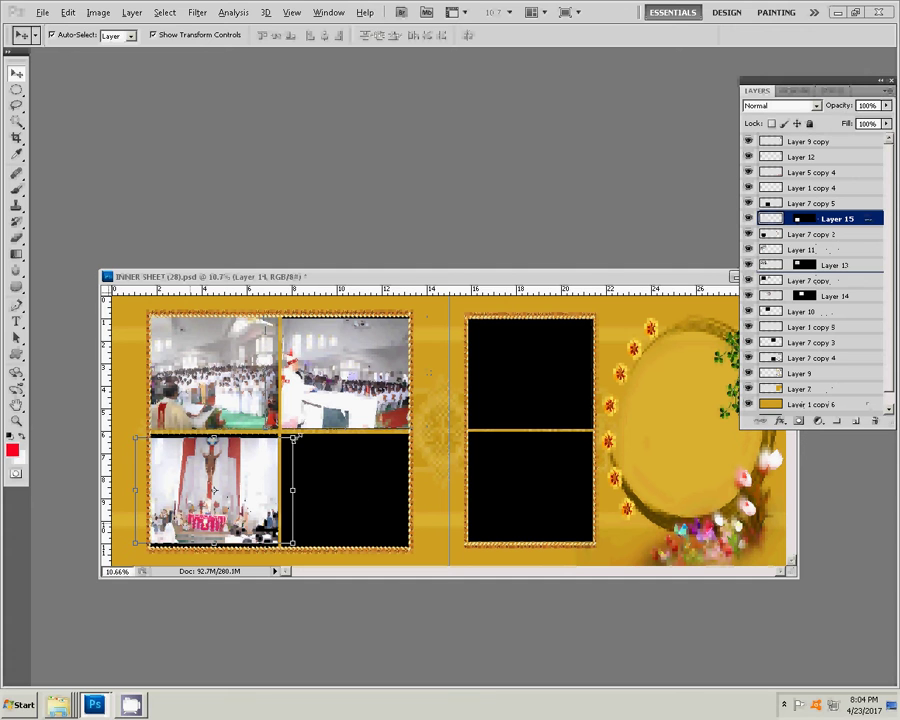
left_click(294, 433)
left_click_drag(292, 437, 299, 433)
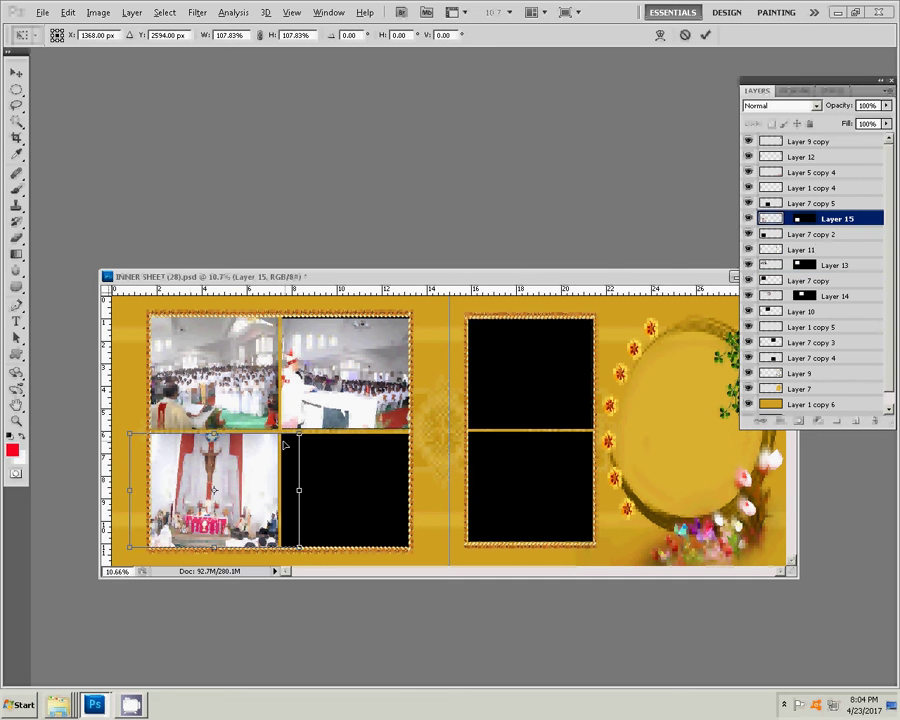
key("Return")
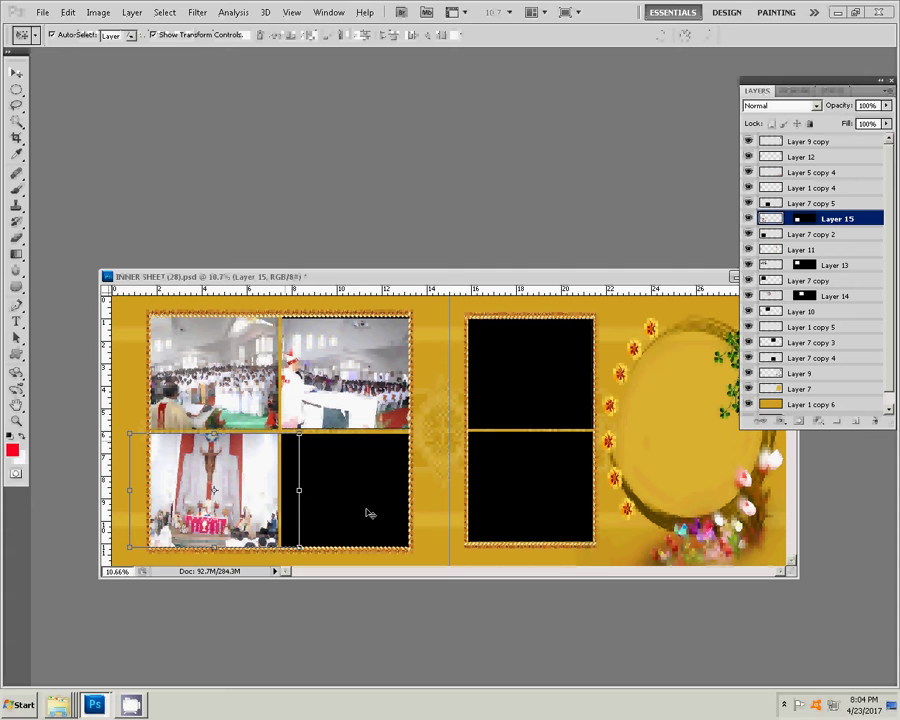
- Select the upper-right photo's layer in the Layers panel
left_click(395, 493)
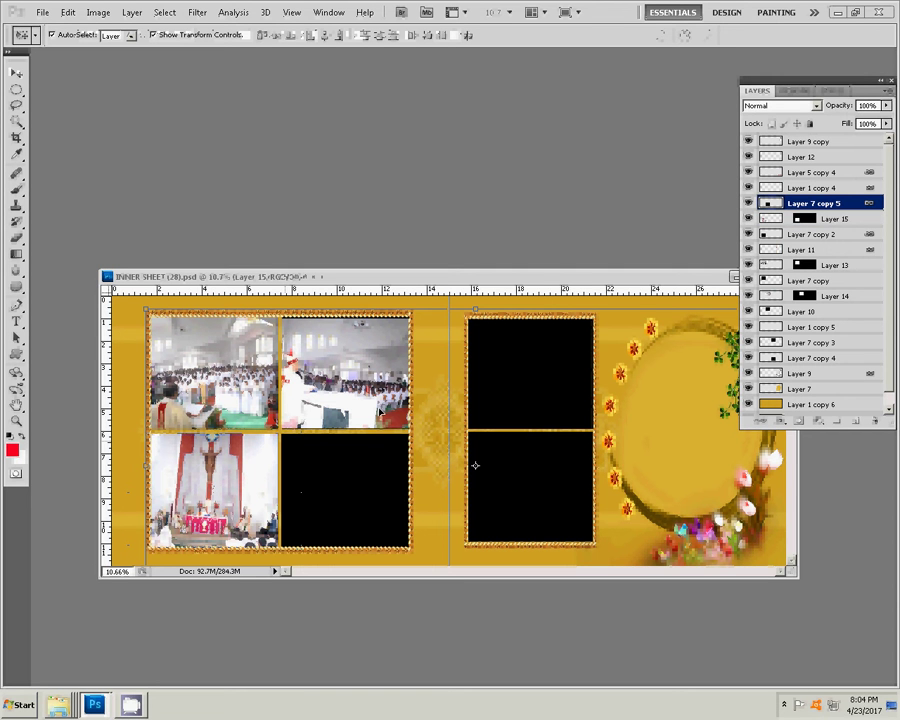
left_click(380, 411)
left_click(380, 485)
left_click(413, 455)
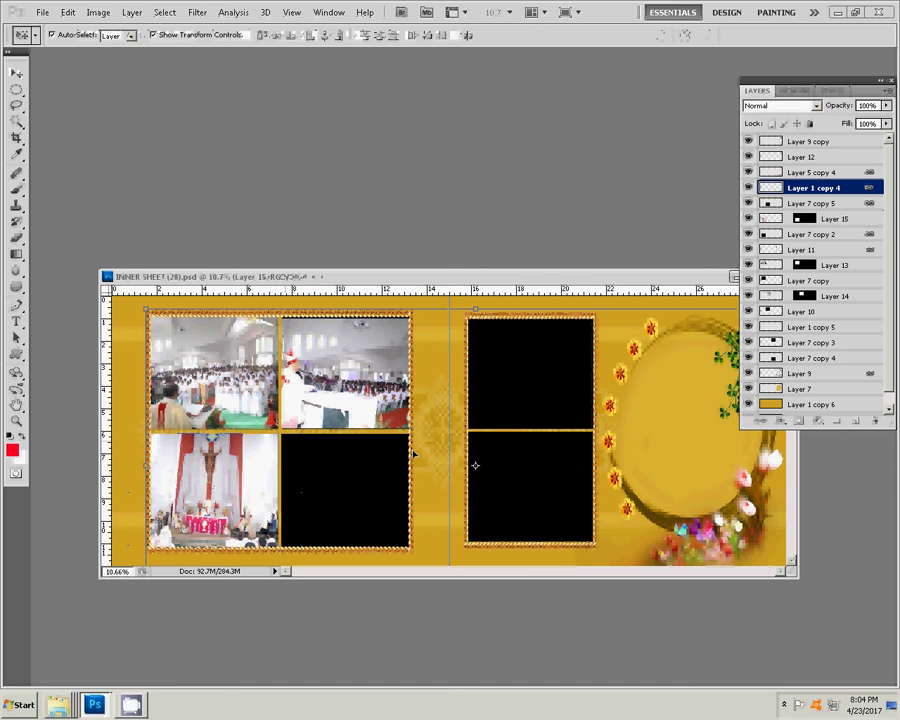
left_click(60, 705)
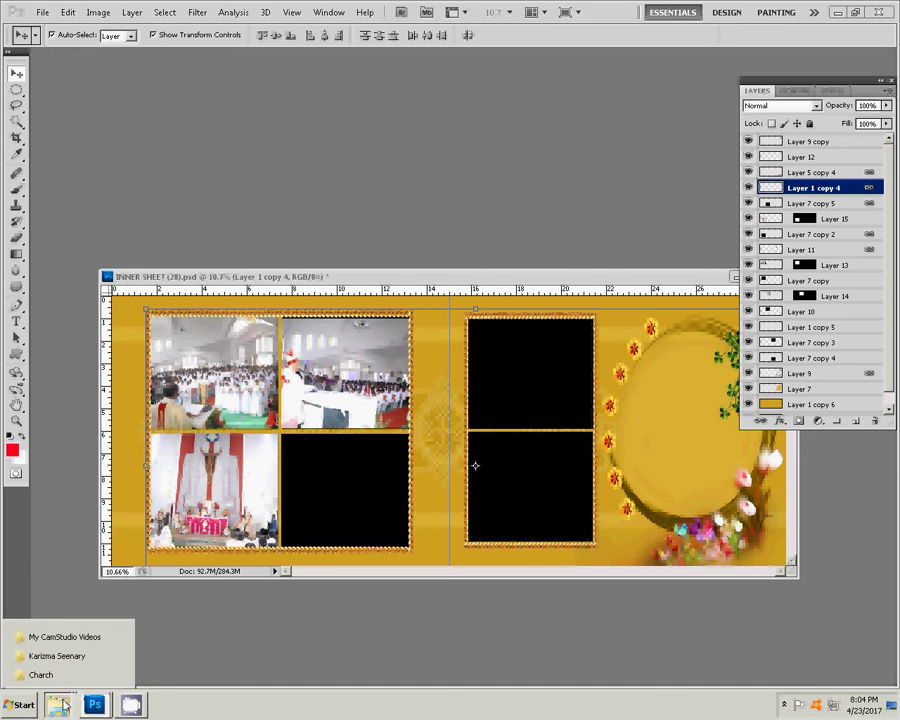
- Browse the Church folder thumbnails and bring photo DUS_0341 into Photoshop
mouse_move(57, 656)
left_click(40, 674)
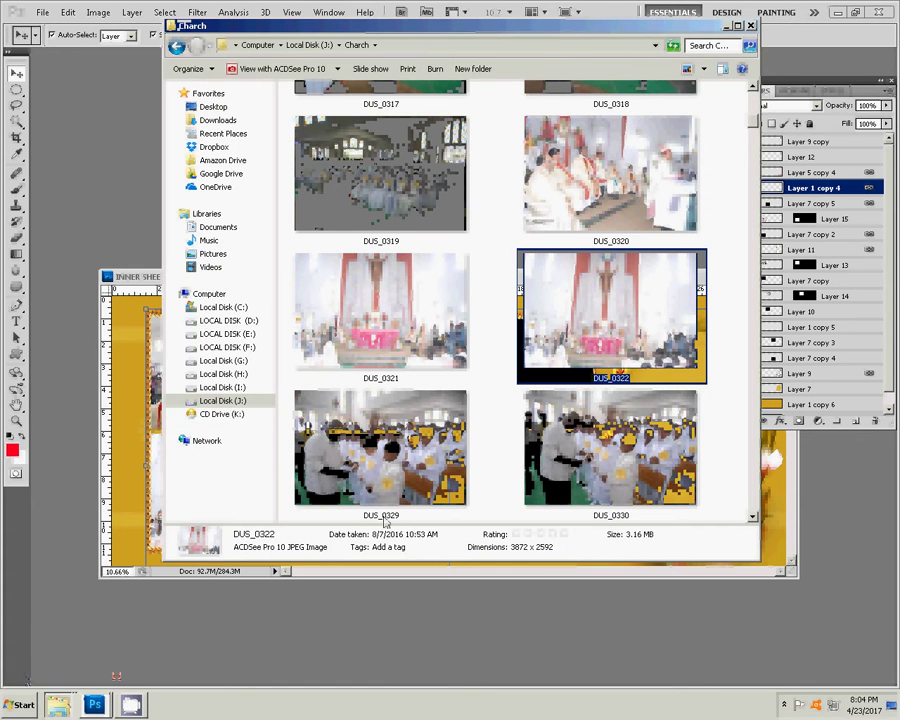
left_click(630, 494)
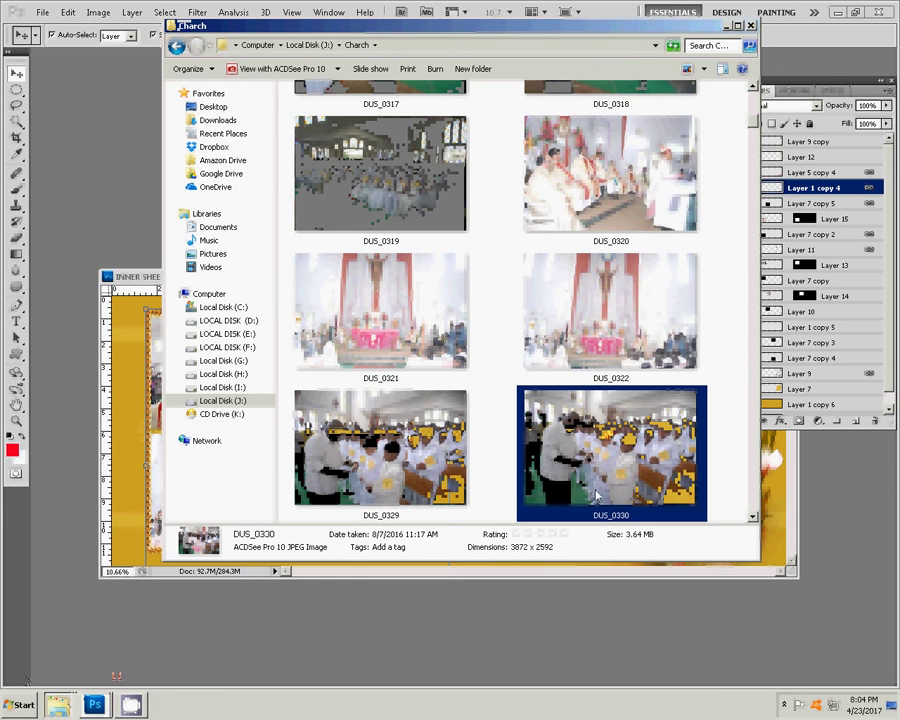
key("Down")
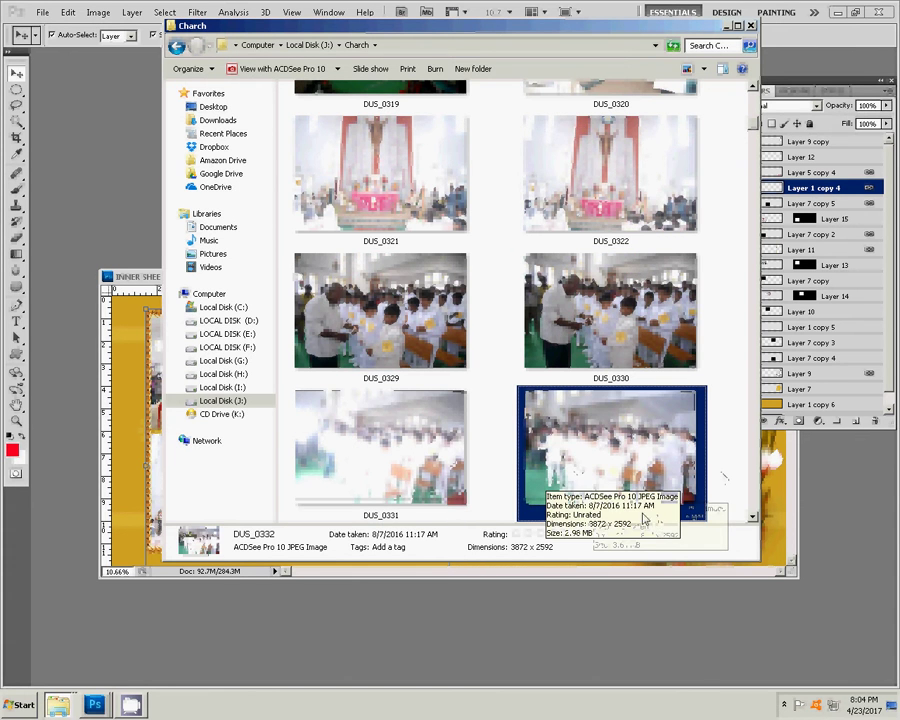
key("Down")
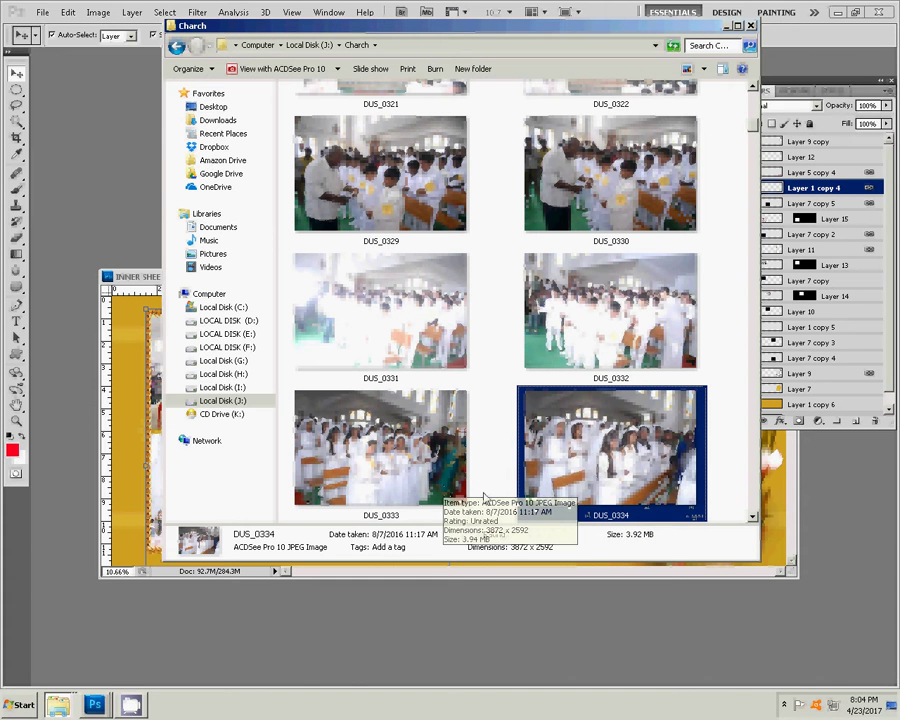
key("Down")
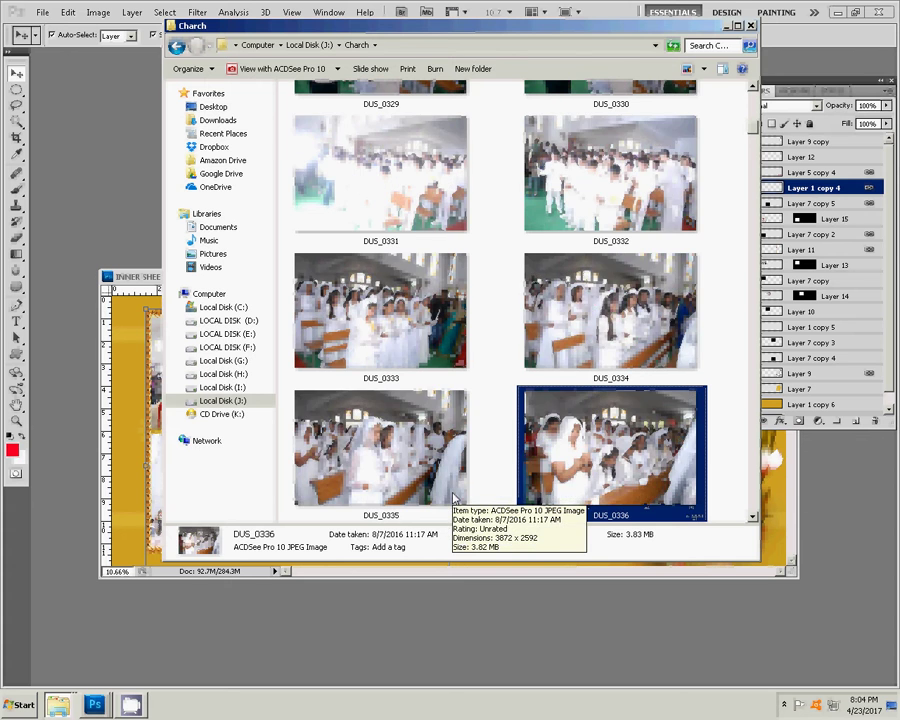
key("Down")
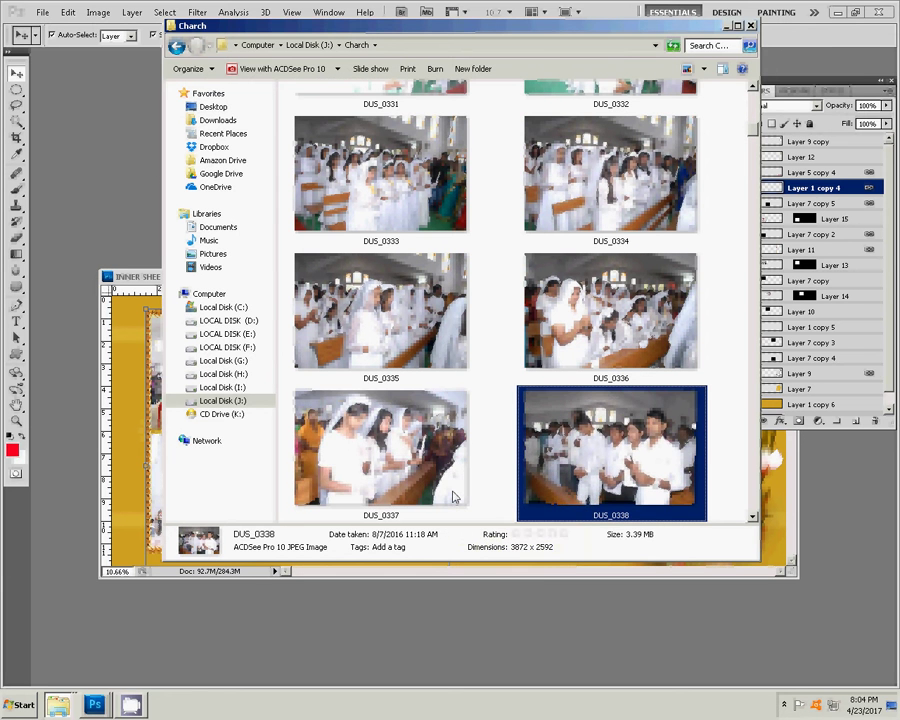
key("Down")
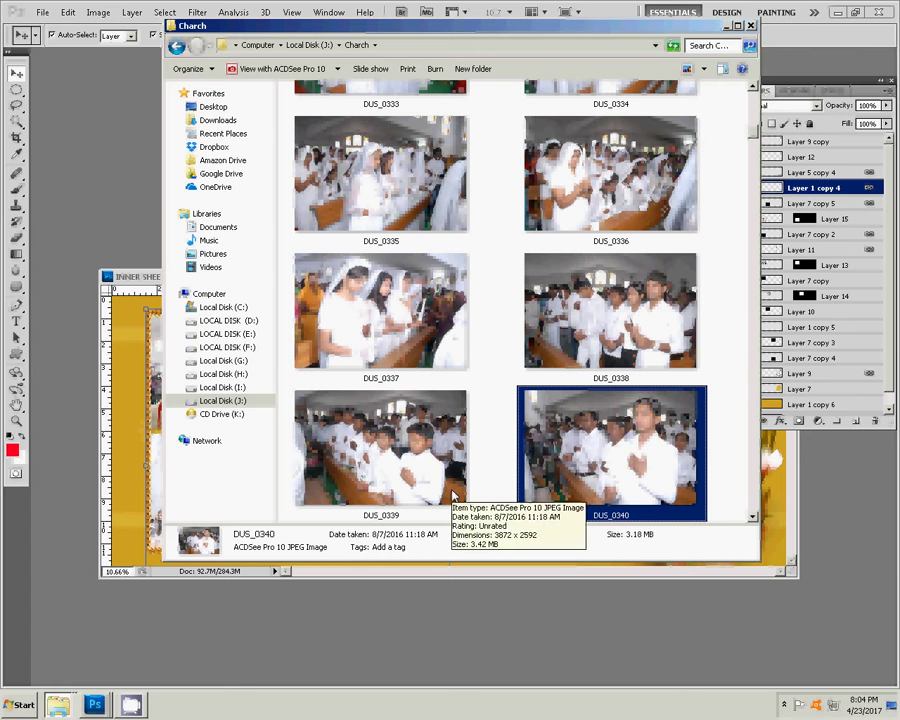
key("Down")
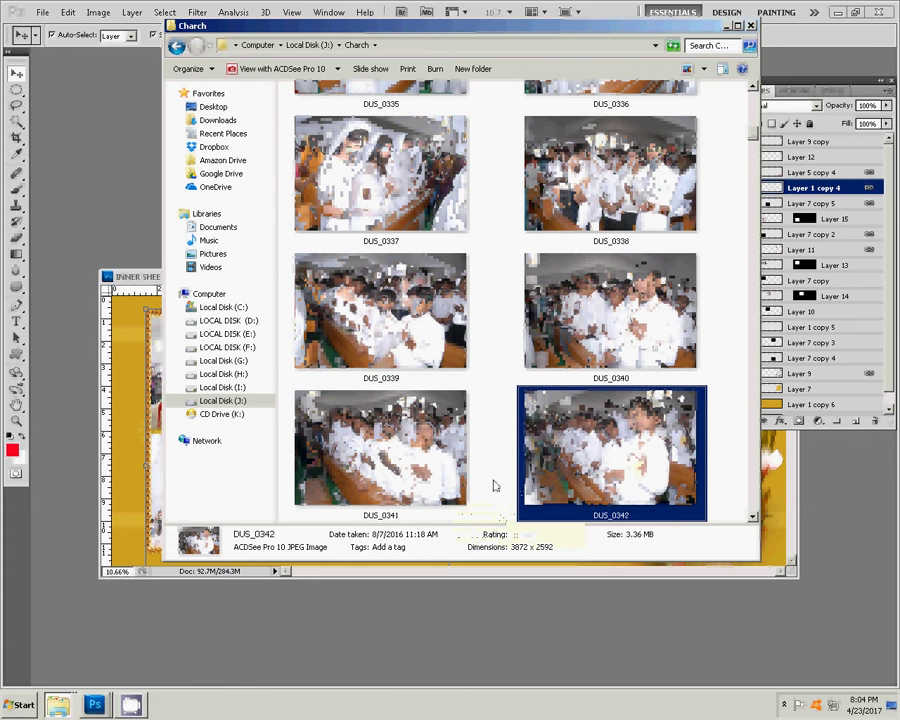
left_click_drag(424, 458, 612, 617)
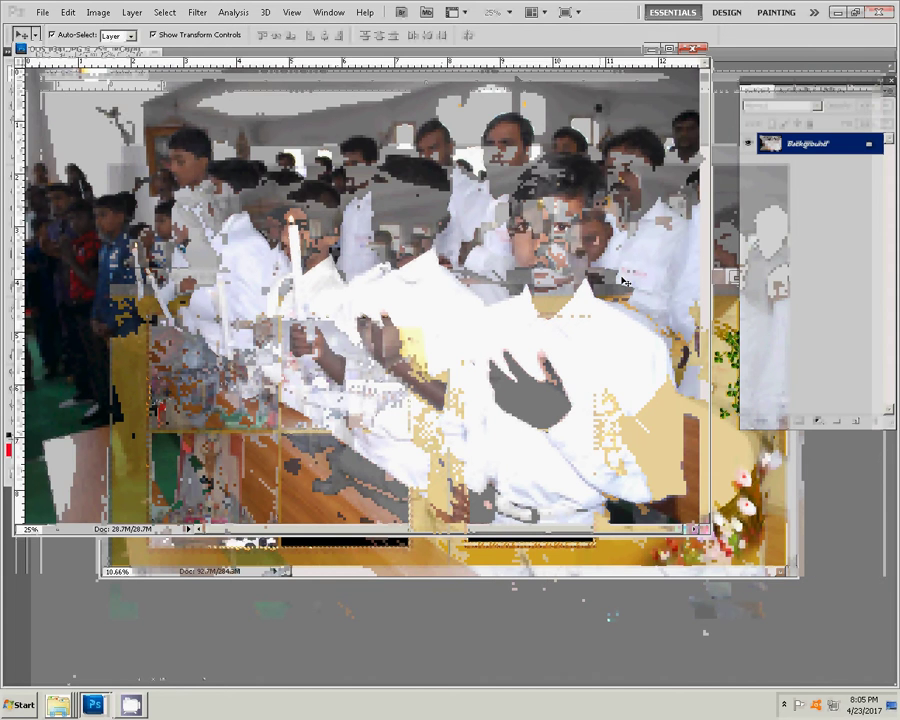
- Copy the DUS_0341 boys photo into the album sheet and position it on the right page
left_click_drag(710, 656, 740, 636)
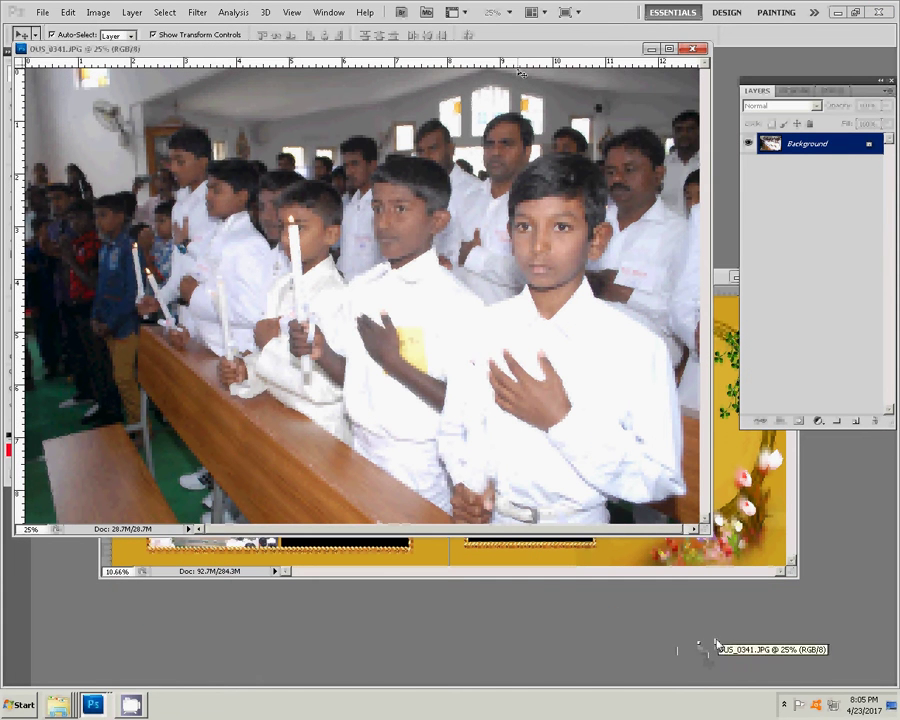
mouse_move(561, 64)
left_mouse_down()
mouse_move(463, 108)
mouse_move(410, 280)
mouse_move(678, 386)
left_mouse_up()
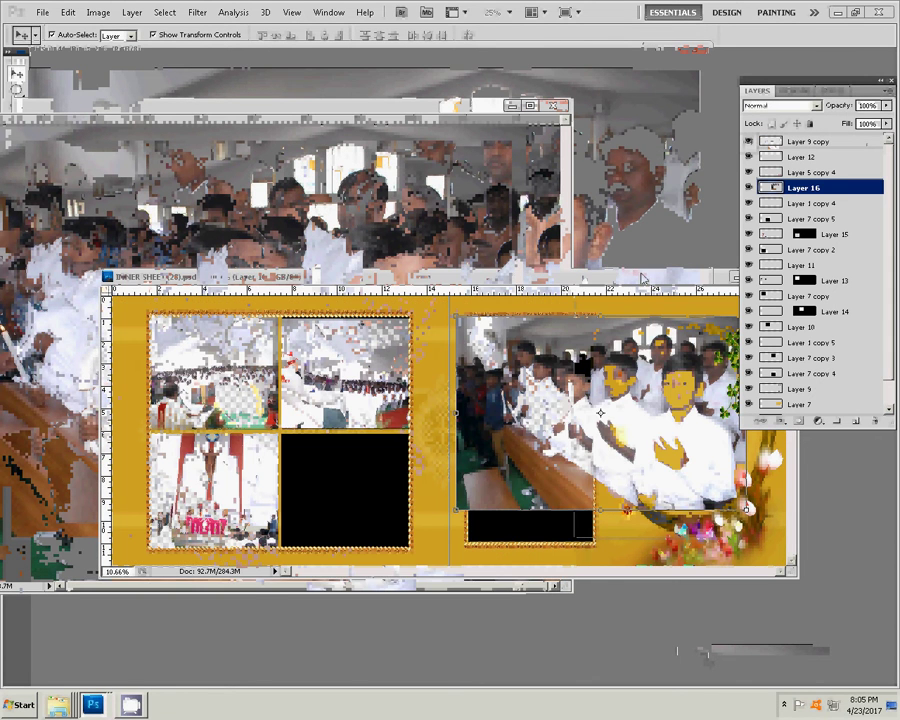
left_click_drag(643, 280, 537, 271)
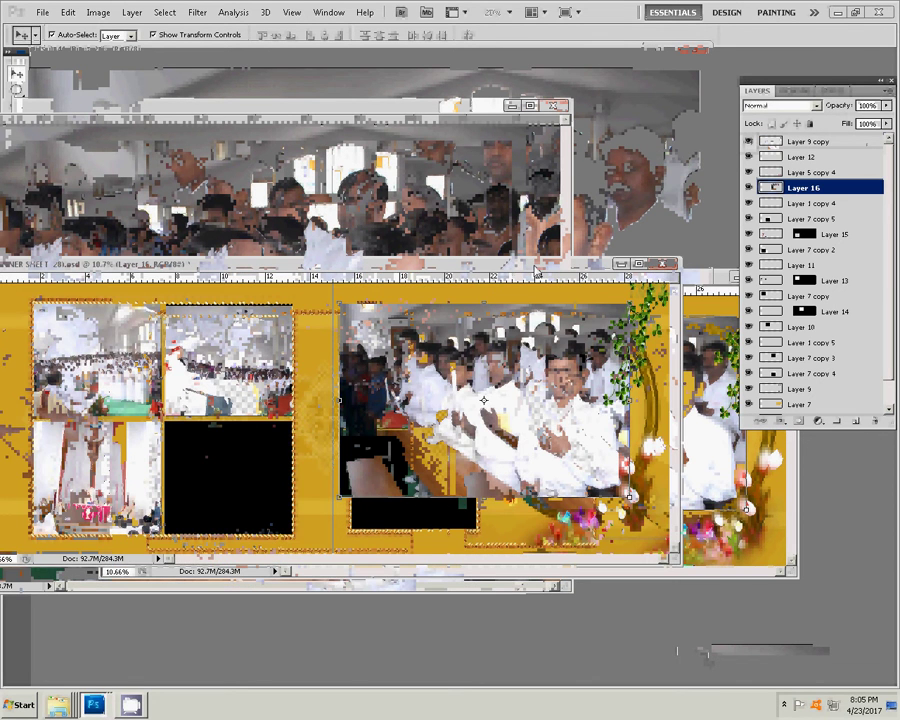
mouse_move(556, 395)
left_mouse_down()
mouse_move(569, 417)
mouse_move(578, 412)
left_mouse_up()
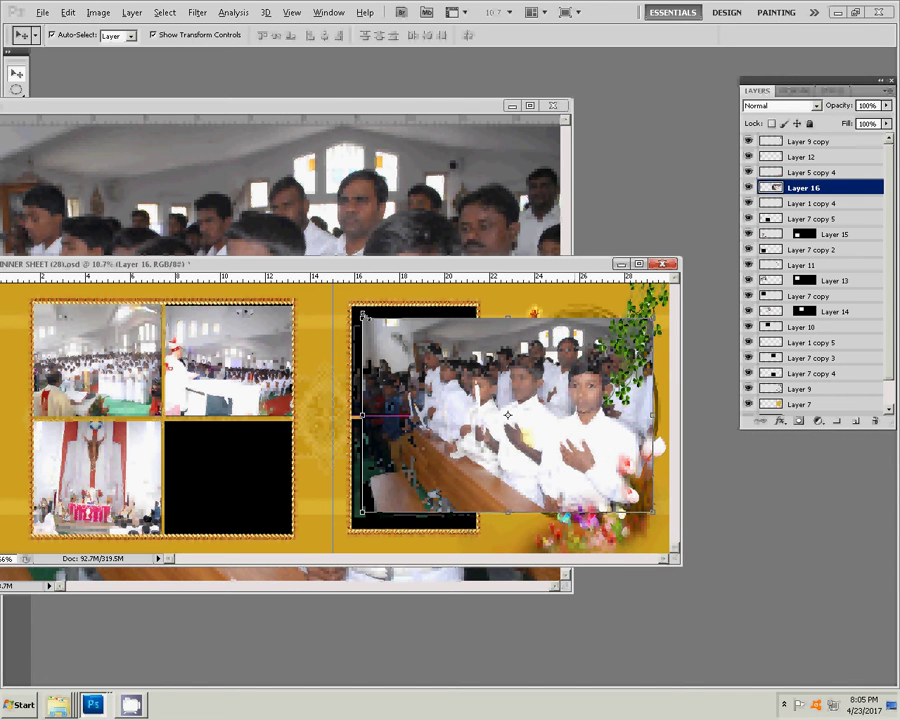
- Enlarge the boys photo to about 105% and shift the leaf decoration up and right
key("ctrl+t")
left_click_drag(358, 316, 349, 309)
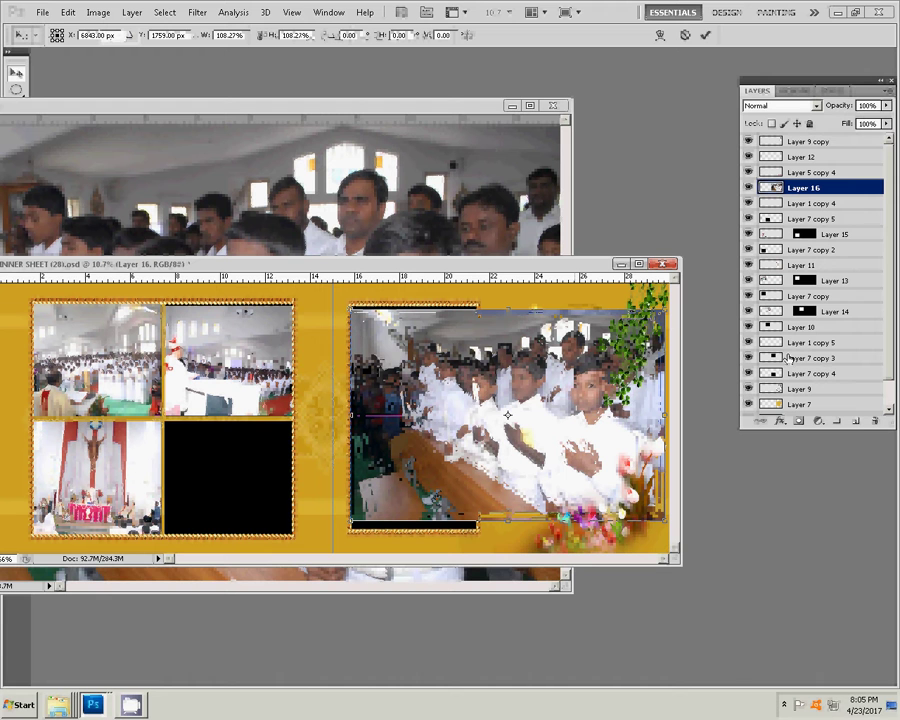
key("Return")
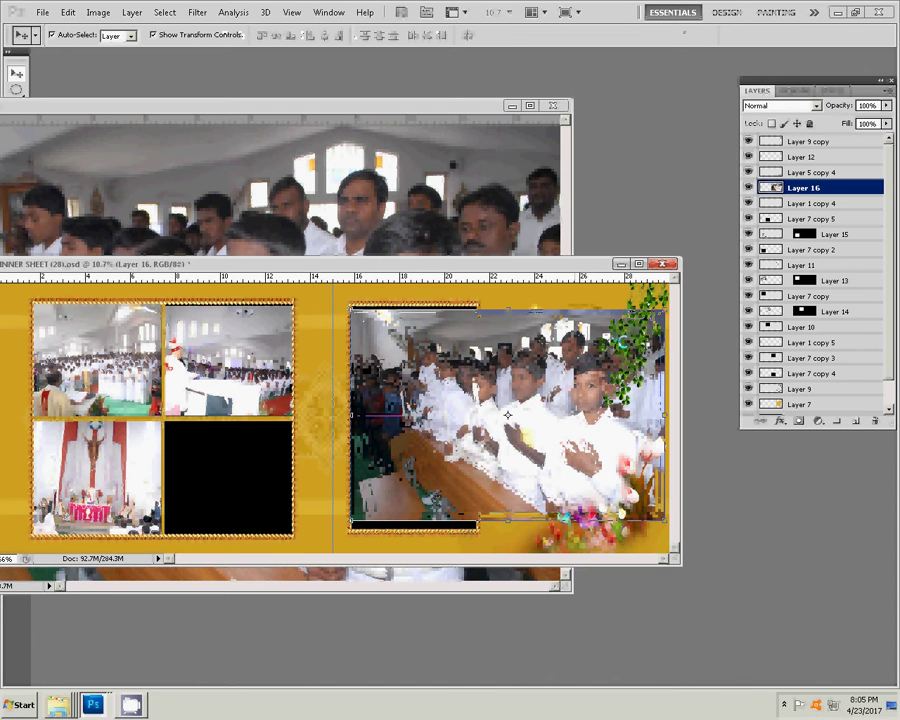
left_click(623, 345)
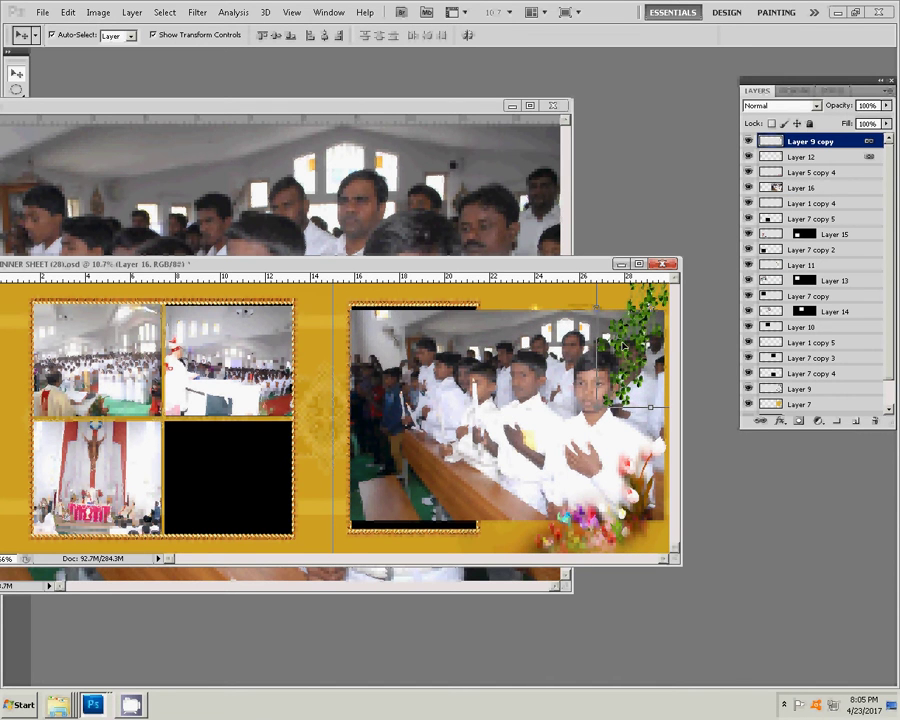
left_click_drag(623, 345, 640, 312)
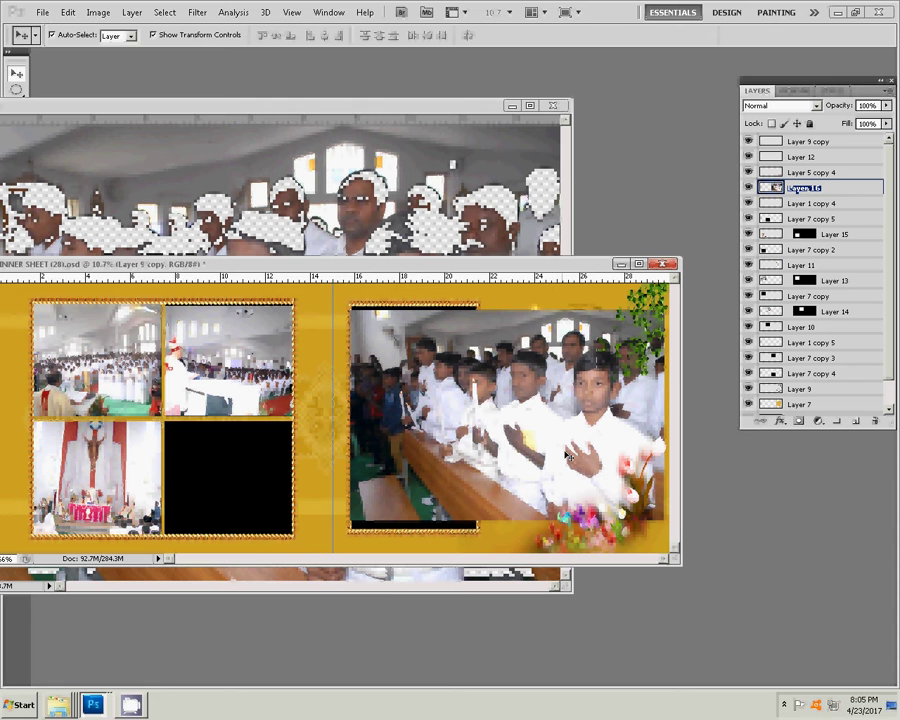
- Send the boys photo layer down the stack to sit just above Layer 7
left_click(567, 417)
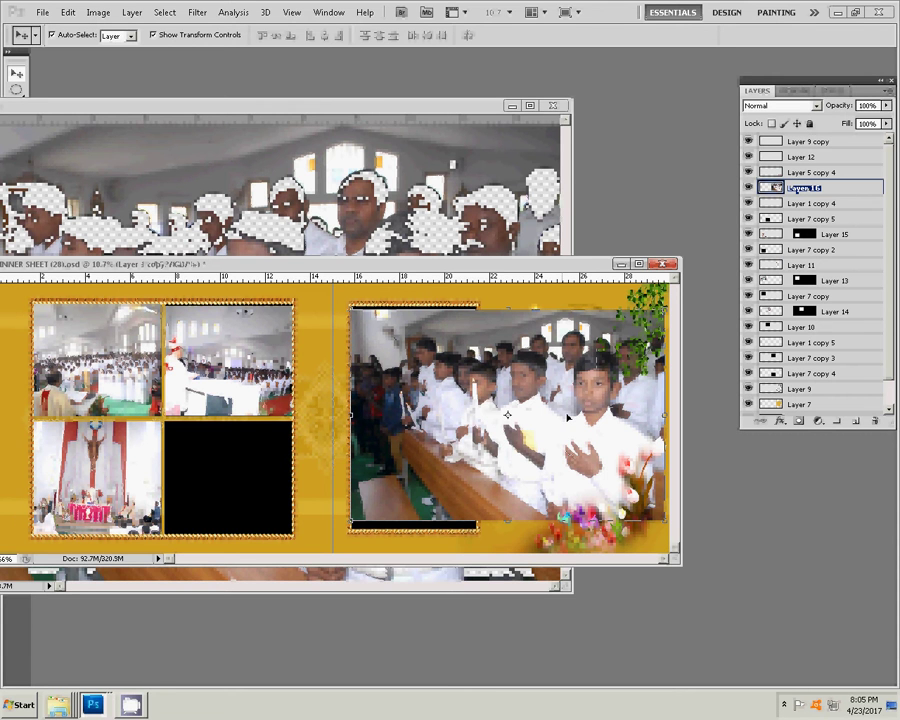
key("ctrl+bracketleft")
key("ctrl+bracketleft")
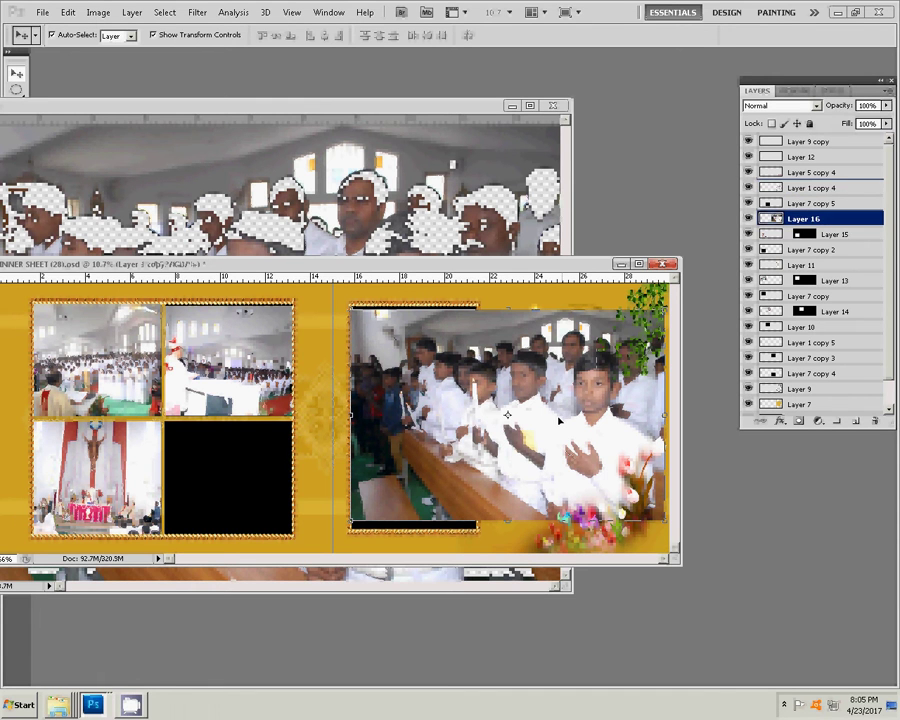
key("ctrl+bracketleft")
key("ctrl+bracketleft")
key("ctrl+bracketleft")
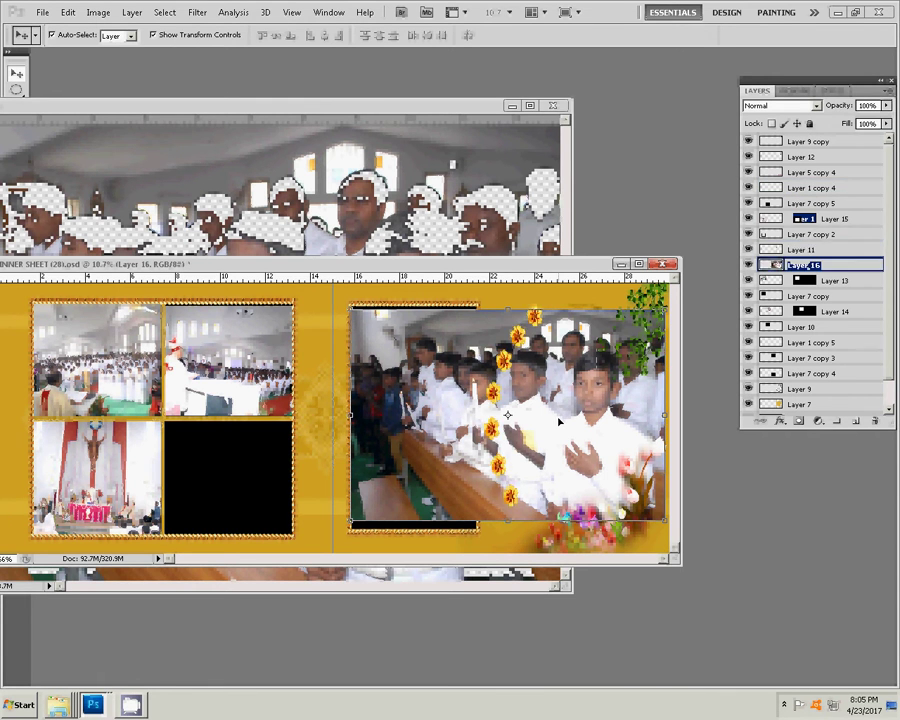
key("ctrl+bracketleft")
key("ctrl+bracketleft")
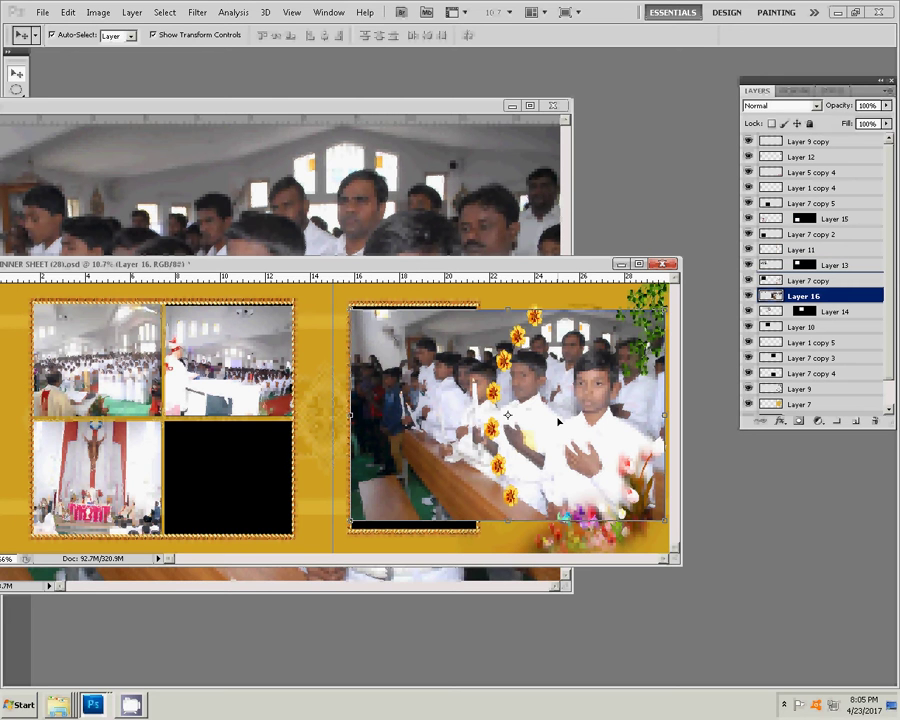
key("ctrl+bracketleft")
key("ctrl+bracketleft")
key("ctrl+bracketleft")
double_click(800, 342)
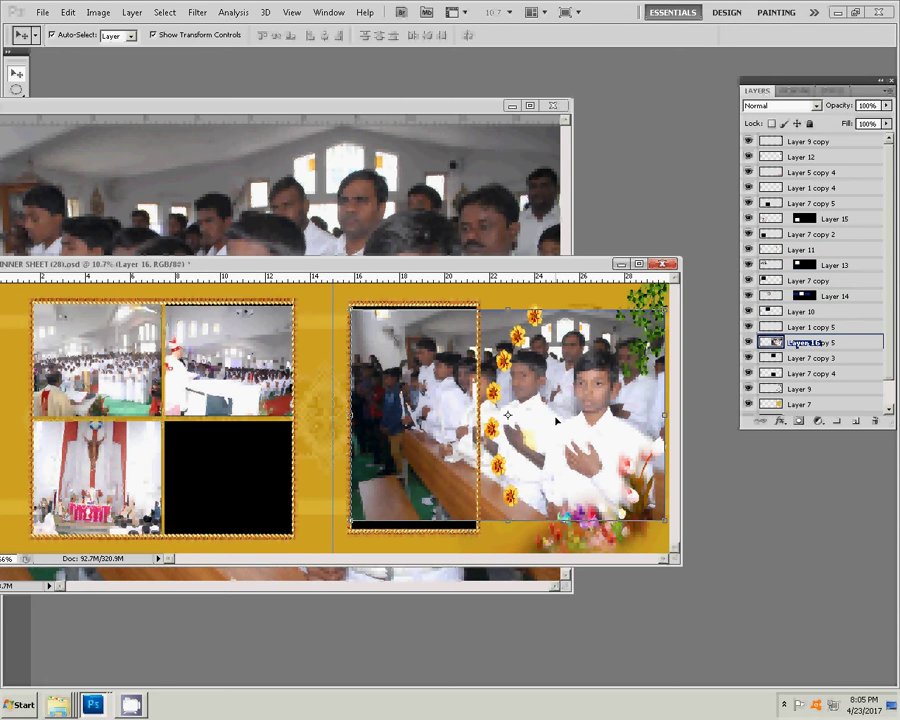
key("ctrl+bracketleft")
key("ctrl+bracketleft")
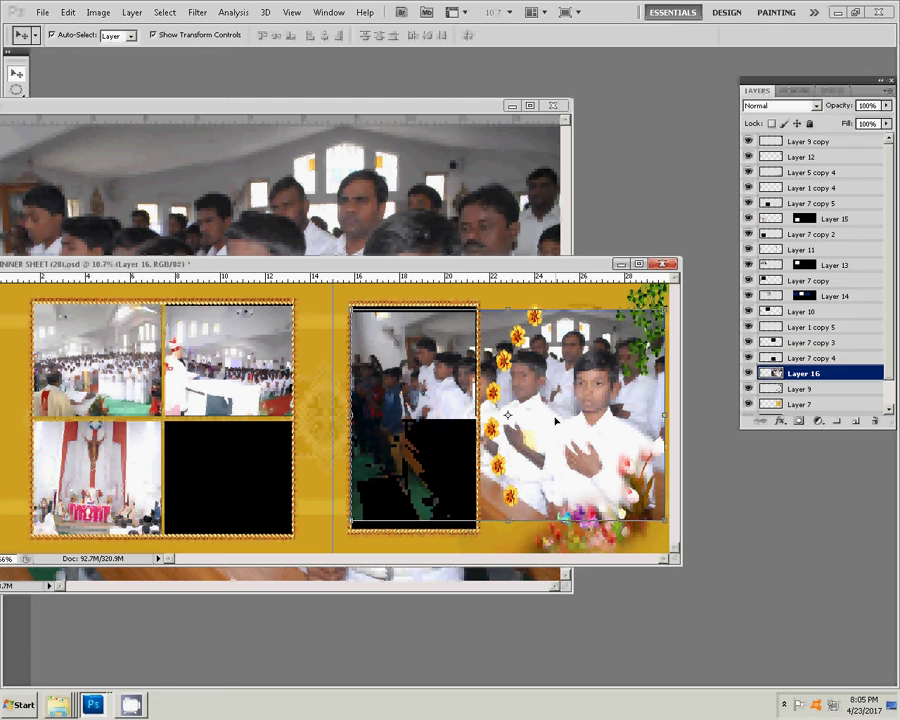
key("ctrl+bracketleft")
key("ctrl+bracketleft")
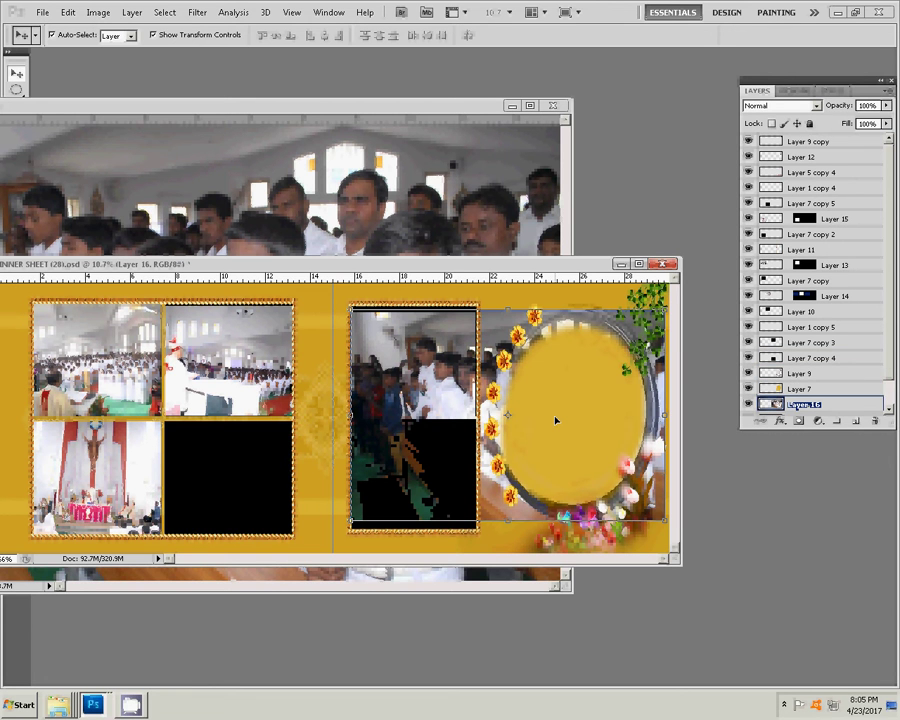
key("ctrl+bracketright")
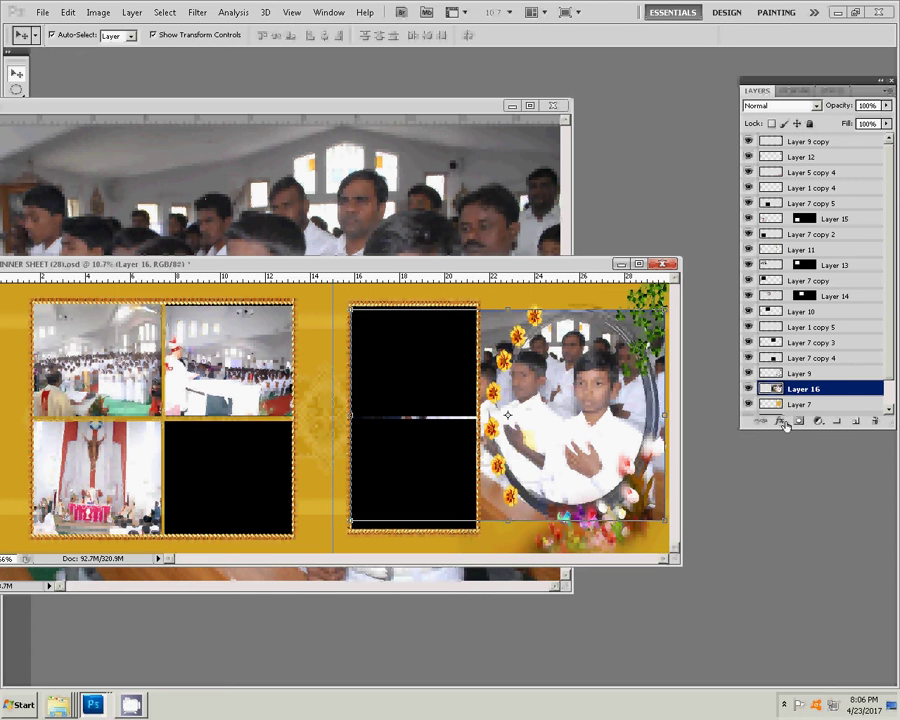
- Add a layer mask to the boys photo layer, zoom on the oval, and bring DUS_0341 forward
left_click(803, 421)
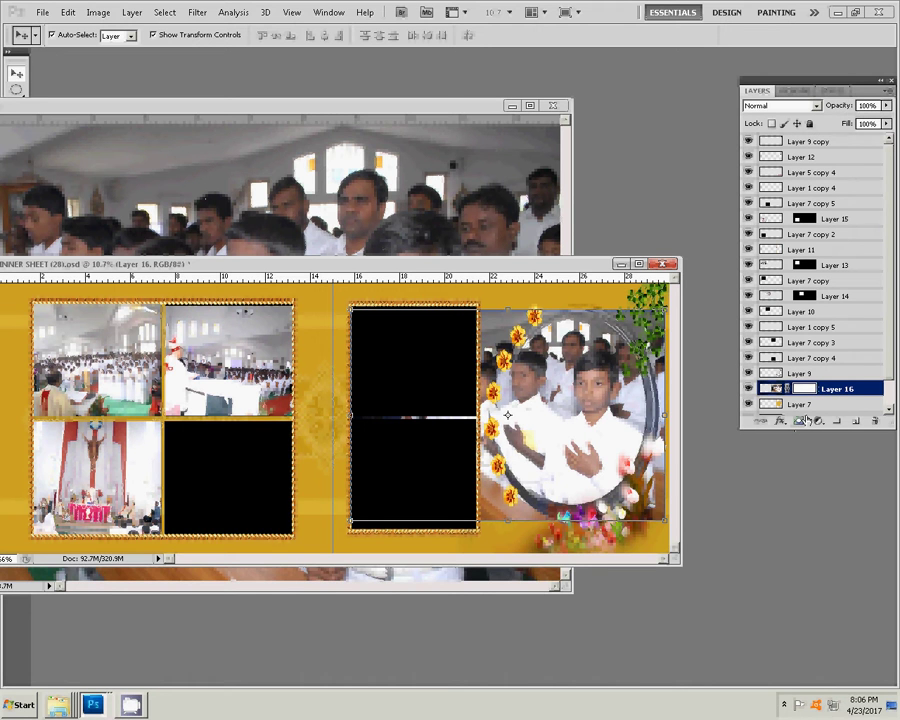
key("z")
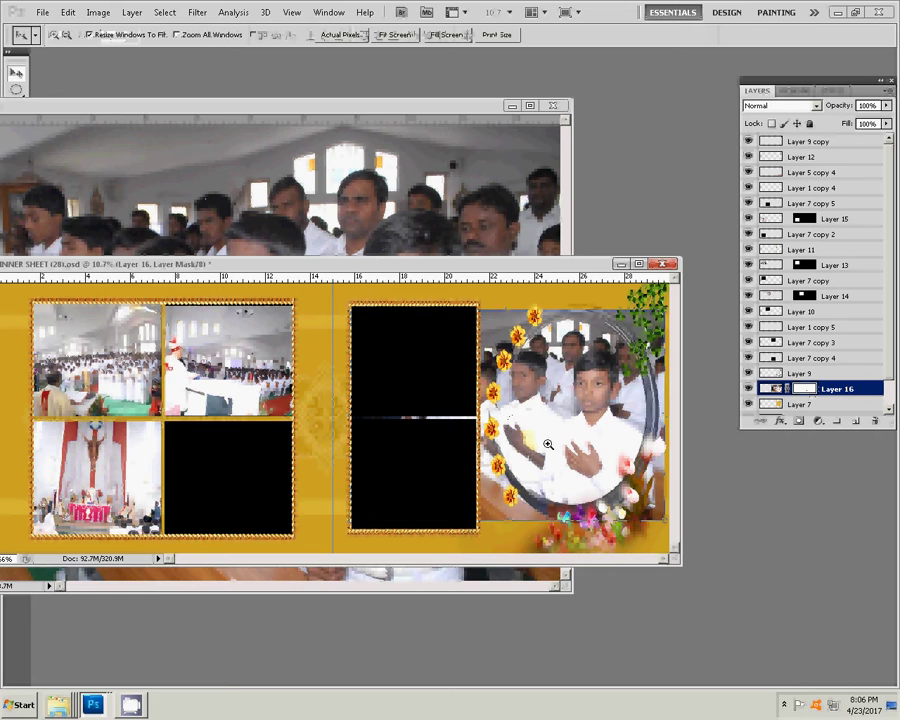
left_click(548, 443)
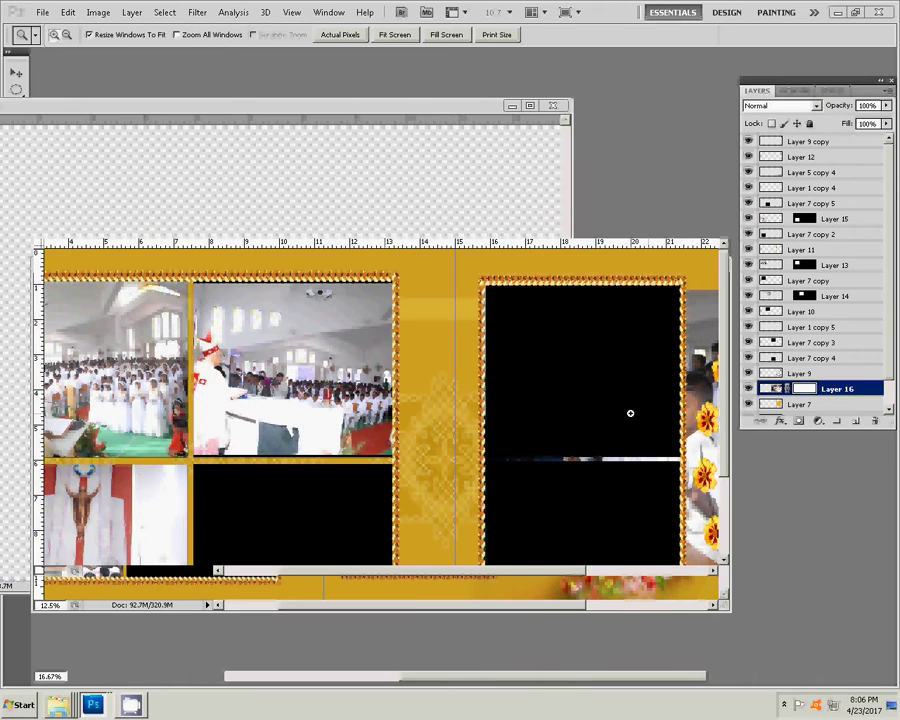
left_click(630, 413)
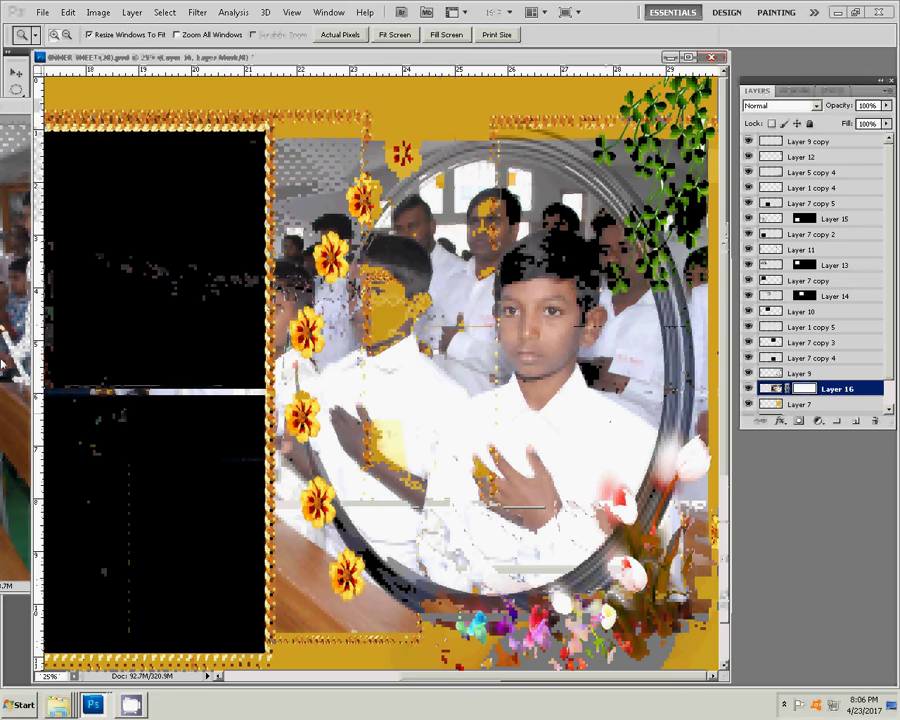
left_click(510, 106)
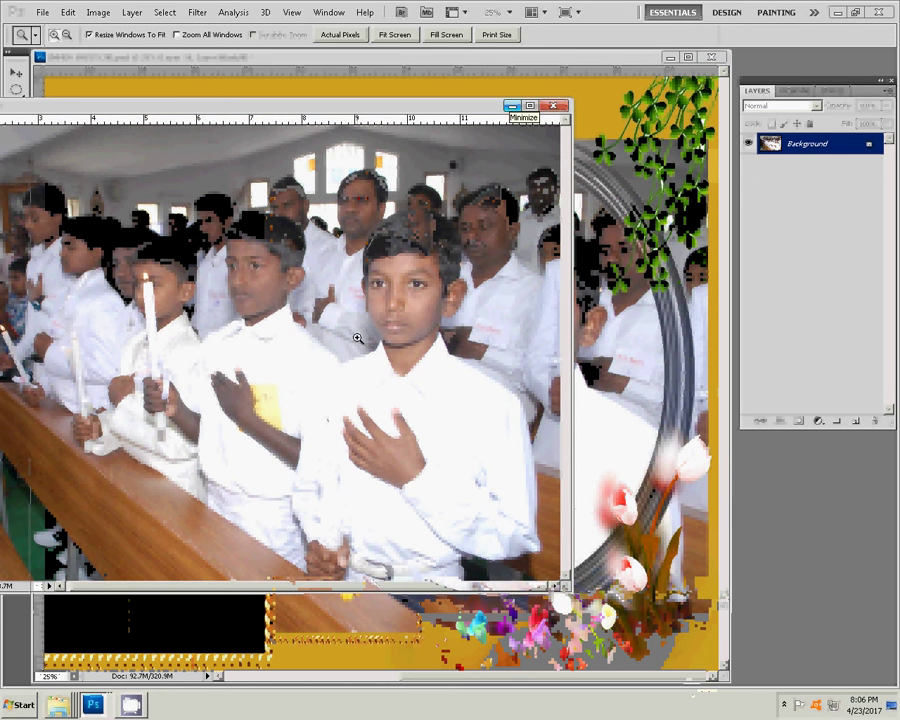
- Save DUS_0341 as a JPEG in a folder on Local Disk (H:) and close it
key("ctrl+shift+s")
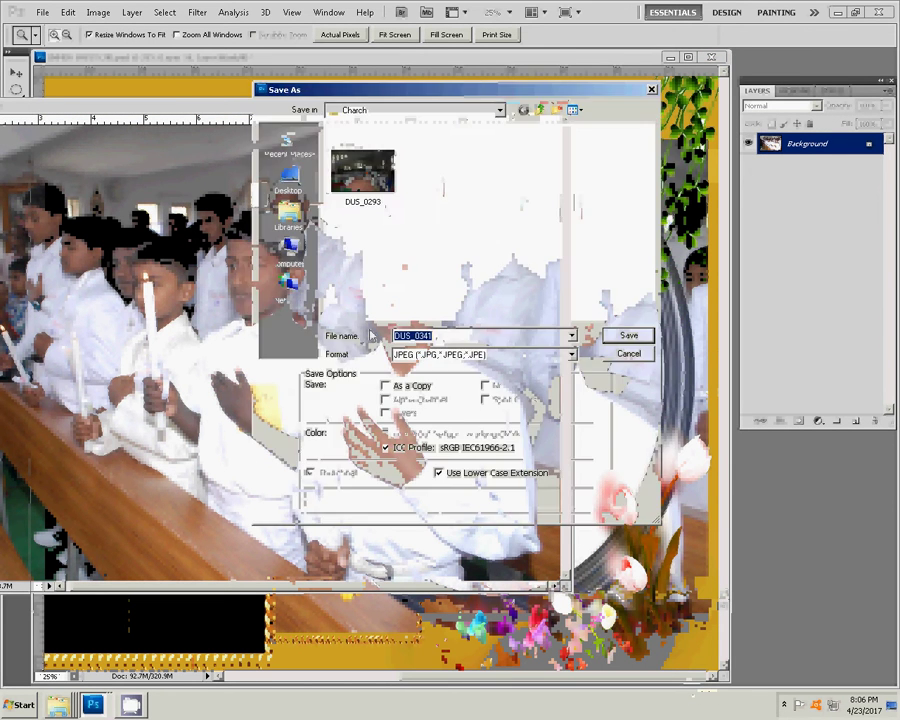
left_click(288, 250)
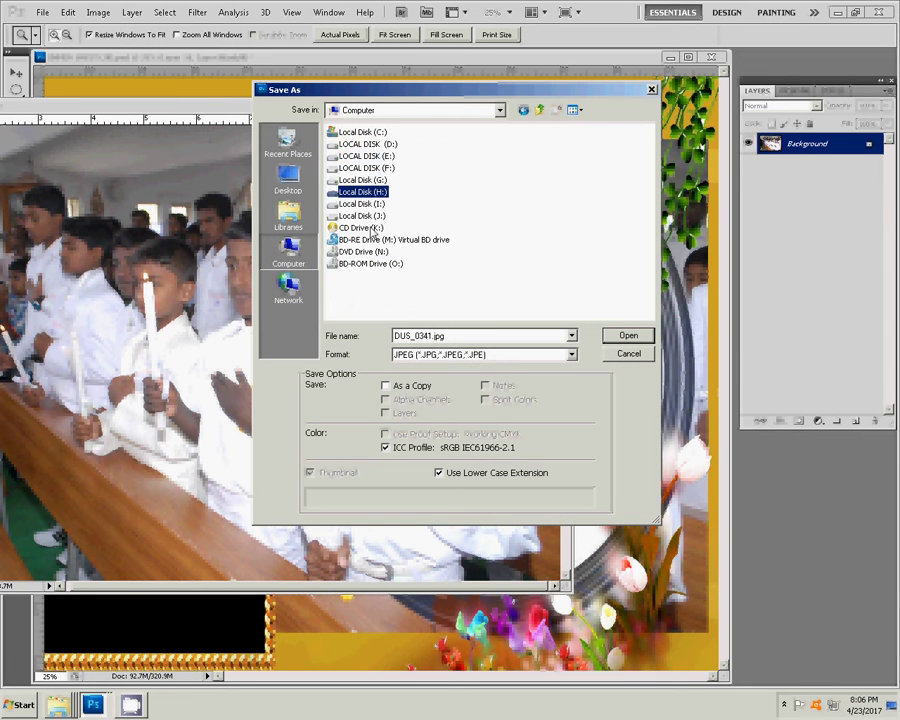
left_click(477, 286)
double_click(381, 193)
double_click(490, 228)
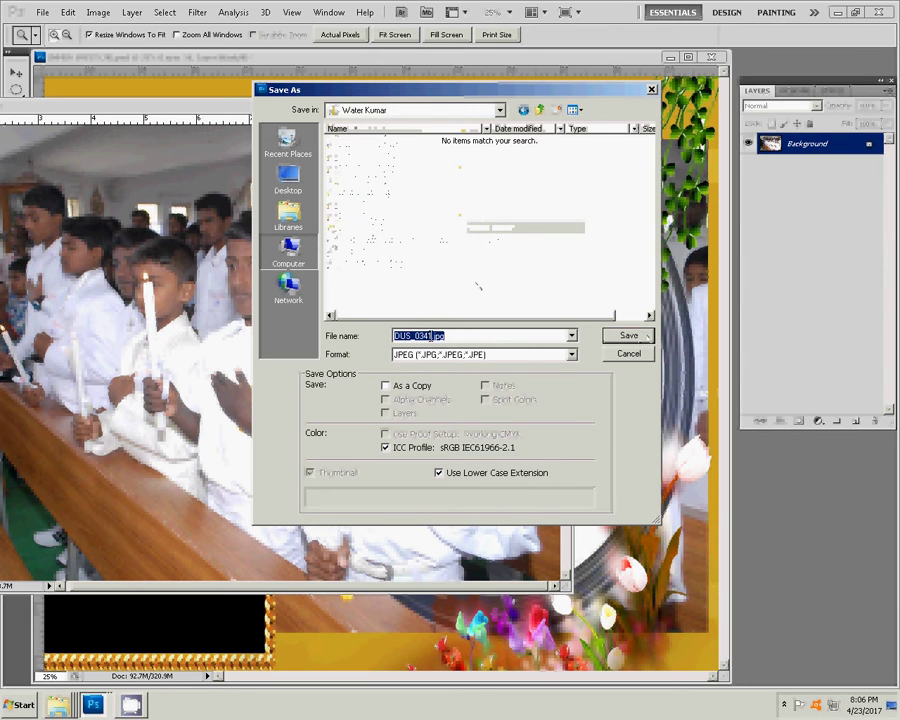
left_click(627, 338)
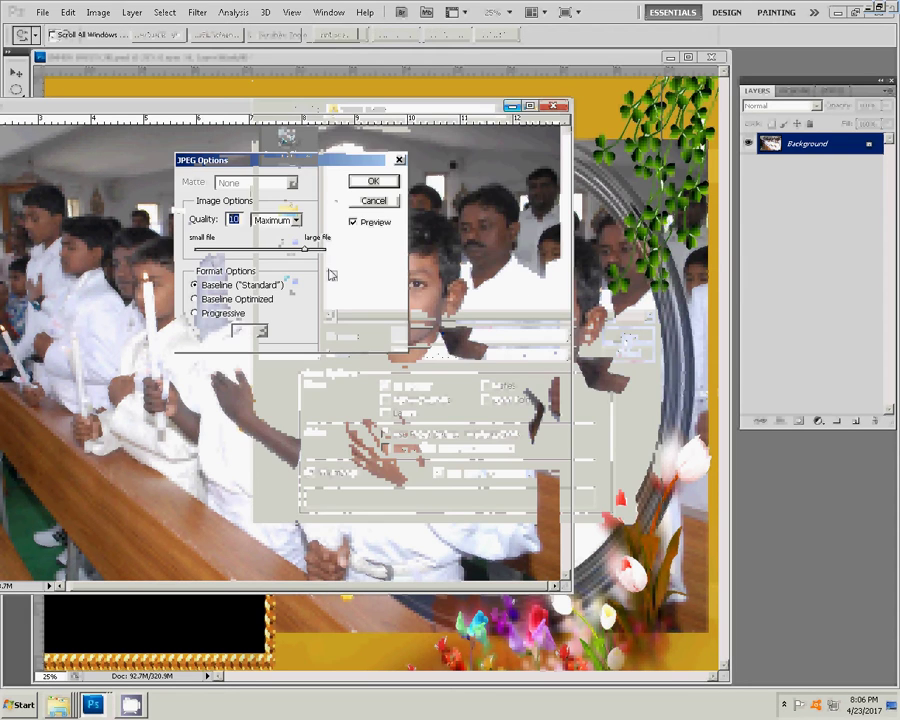
left_click(372, 181)
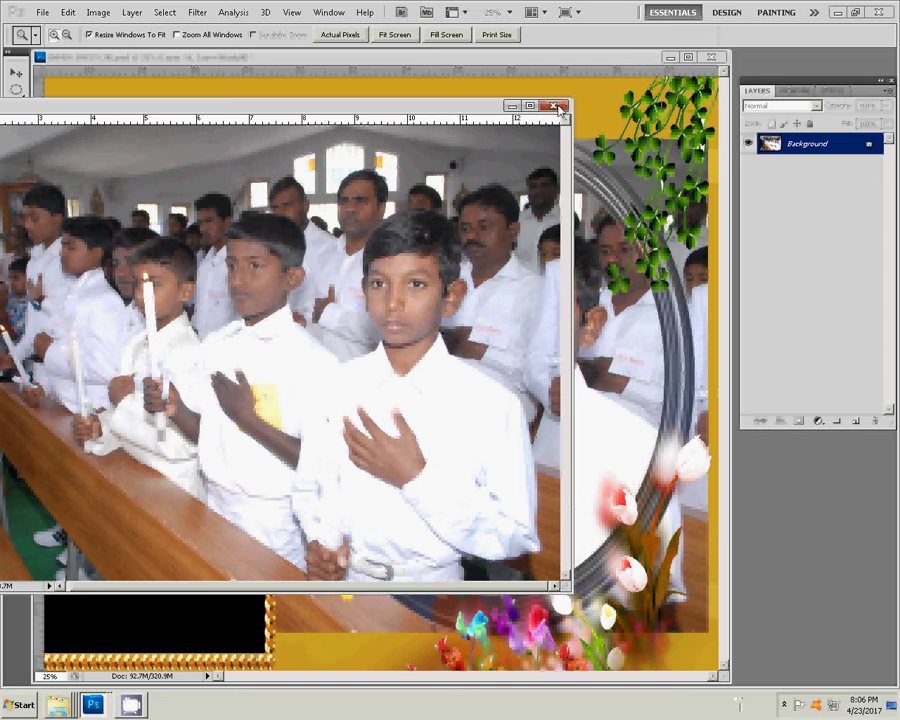
left_click(556, 106)
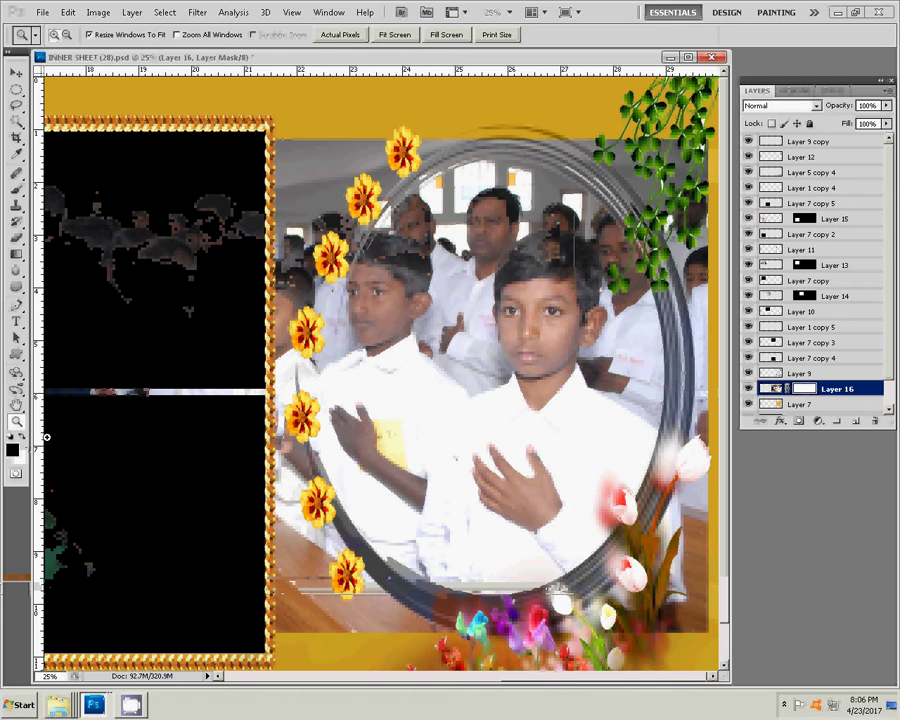
- Set up a brush at full opacity and flow, entering 3333 as the hardness value
left_click(16, 188)
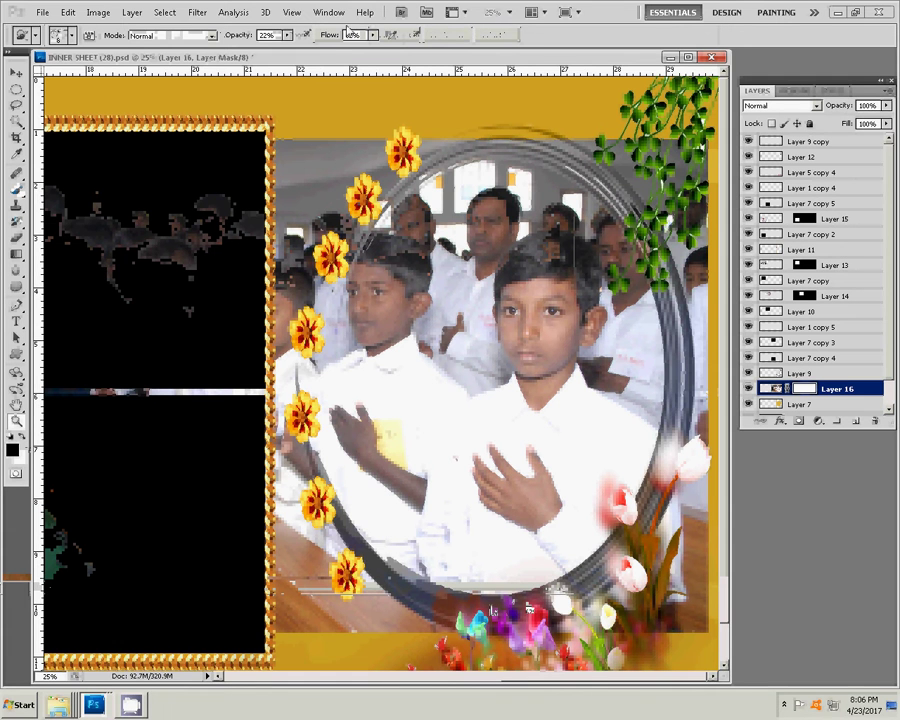
left_click(287, 35)
left_click_drag(287, 48, 402, 48)
left_click(373, 35)
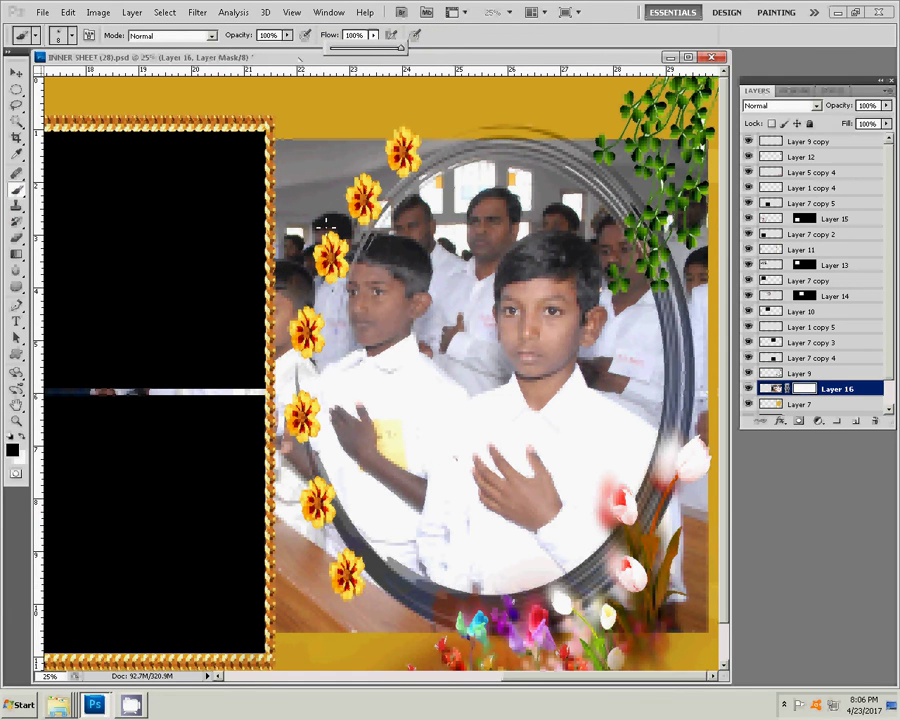
right_click(326, 222)
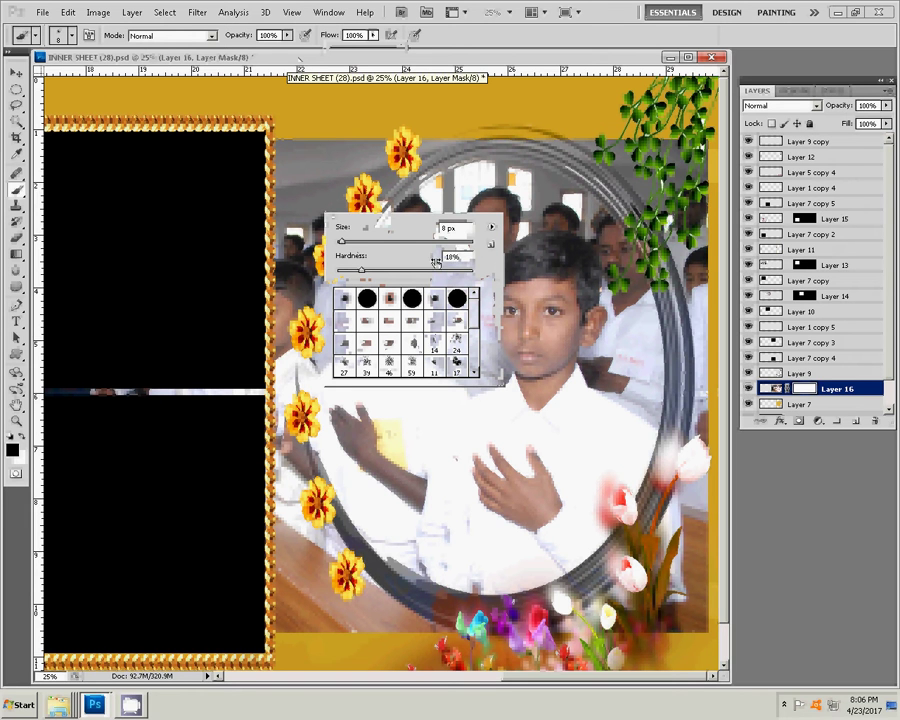
left_click(355, 256)
type("33")
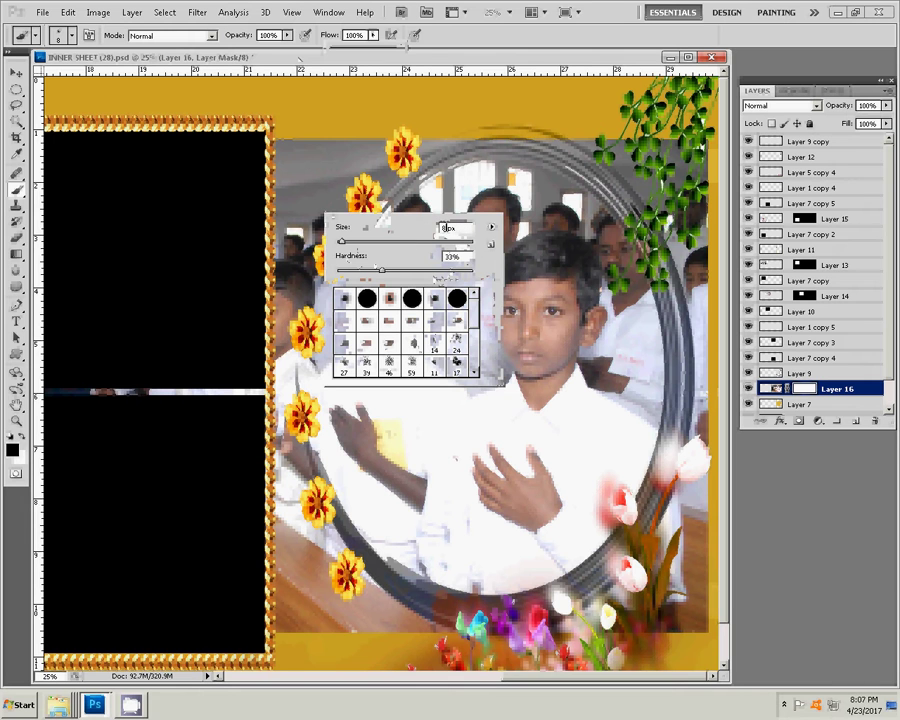
type("33")
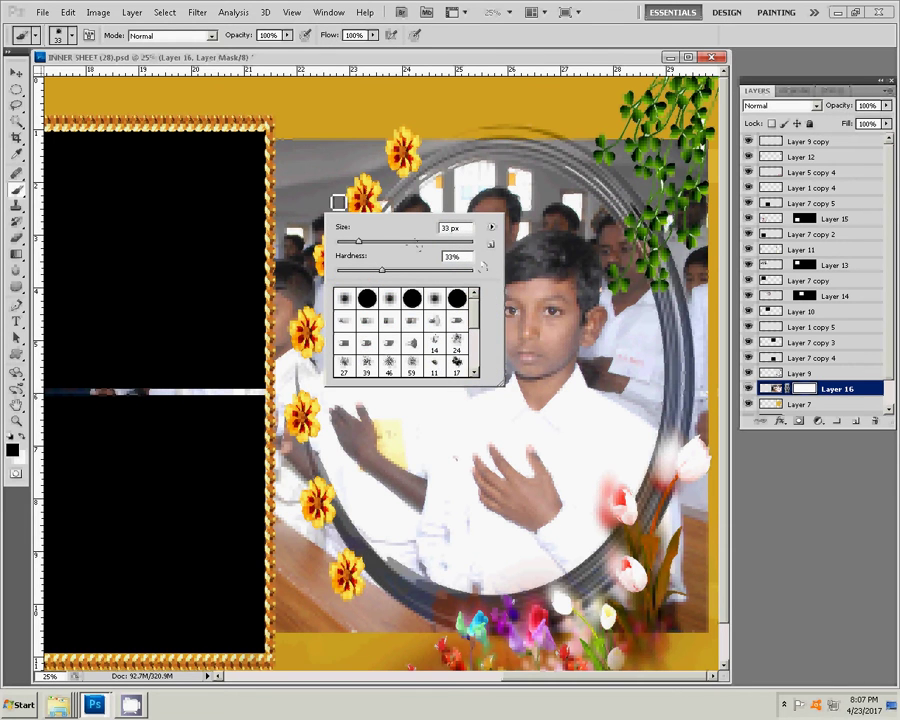
- Paint the boys photo mask to reveal the boys and hide the edges and grey arch outside the oval
left_click_drag(337, 200, 360, 300)
left_click_drag(315, 206, 345, 260)
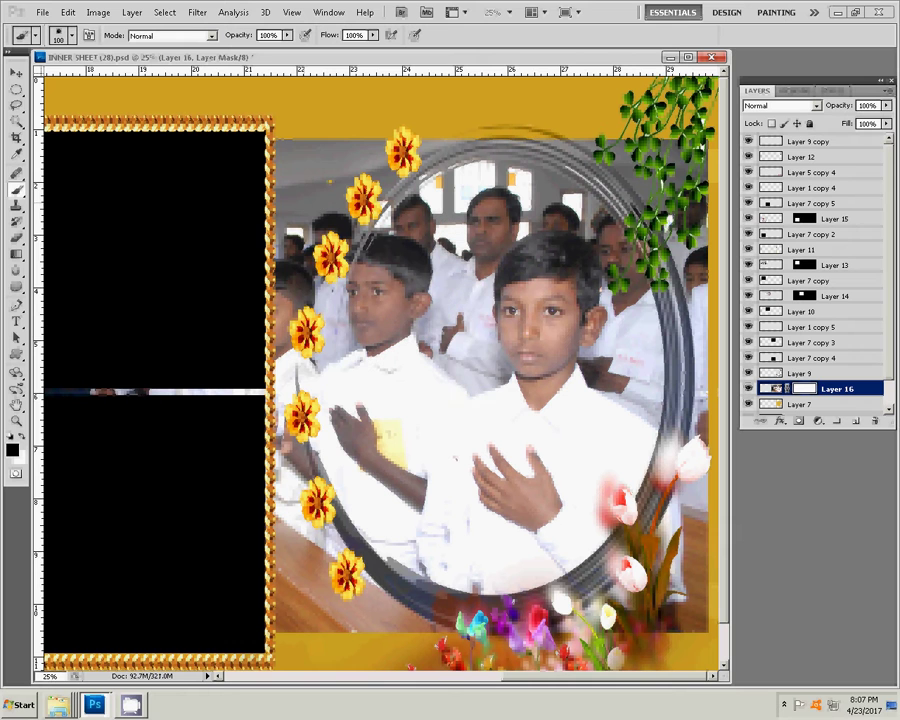
key("bracketleft")
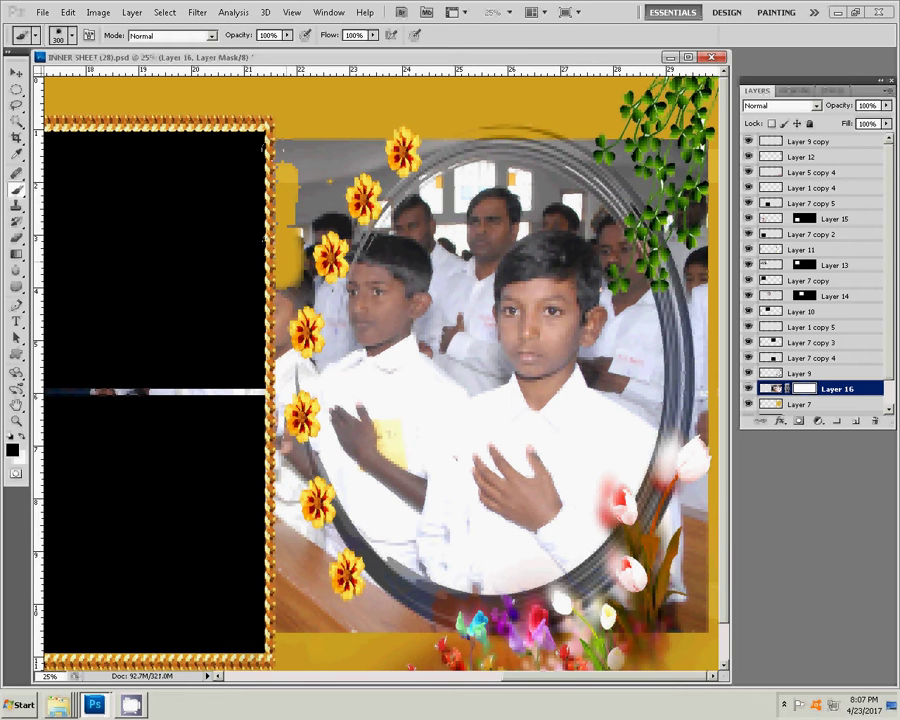
left_click_drag(305, 150, 288, 275)
left_click_drag(360, 150, 320, 200)
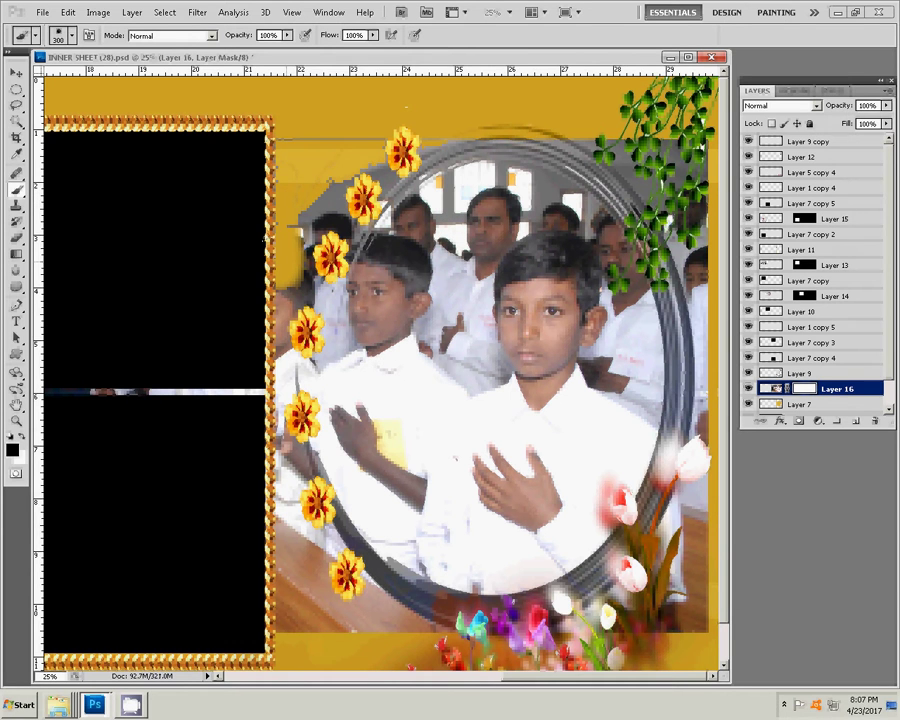
left_click_drag(265, 240, 330, 180)
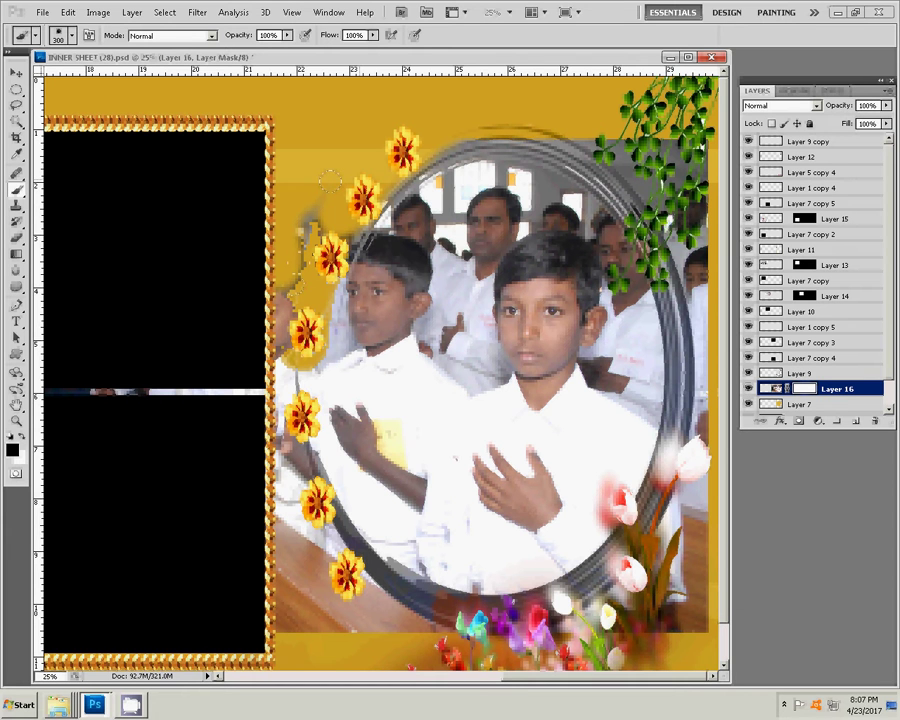
left_click_drag(330, 180, 258, 393)
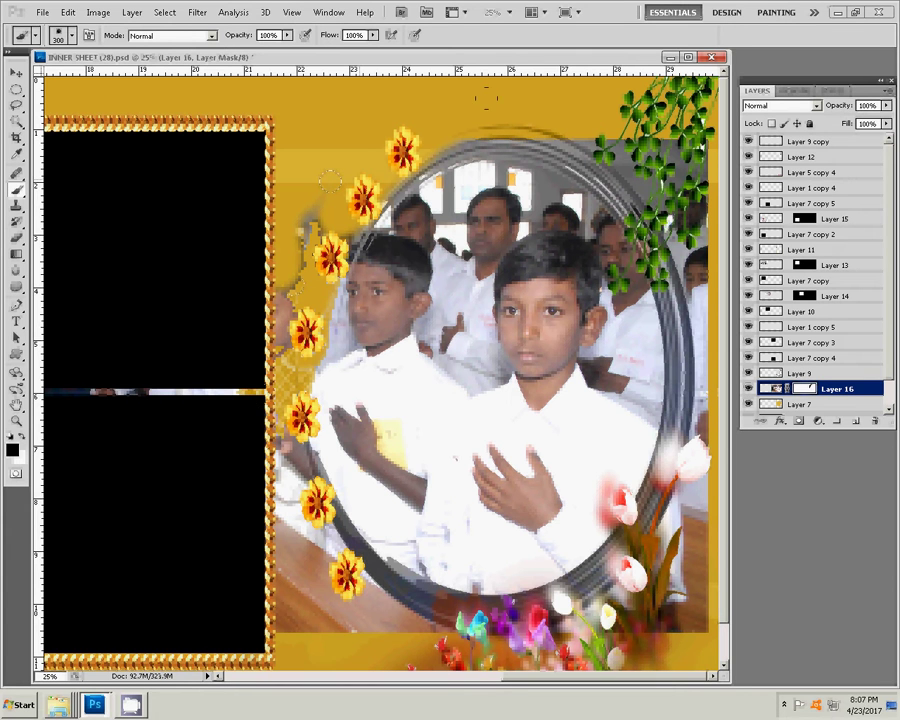
left_click_drag(330, 180, 300, 355)
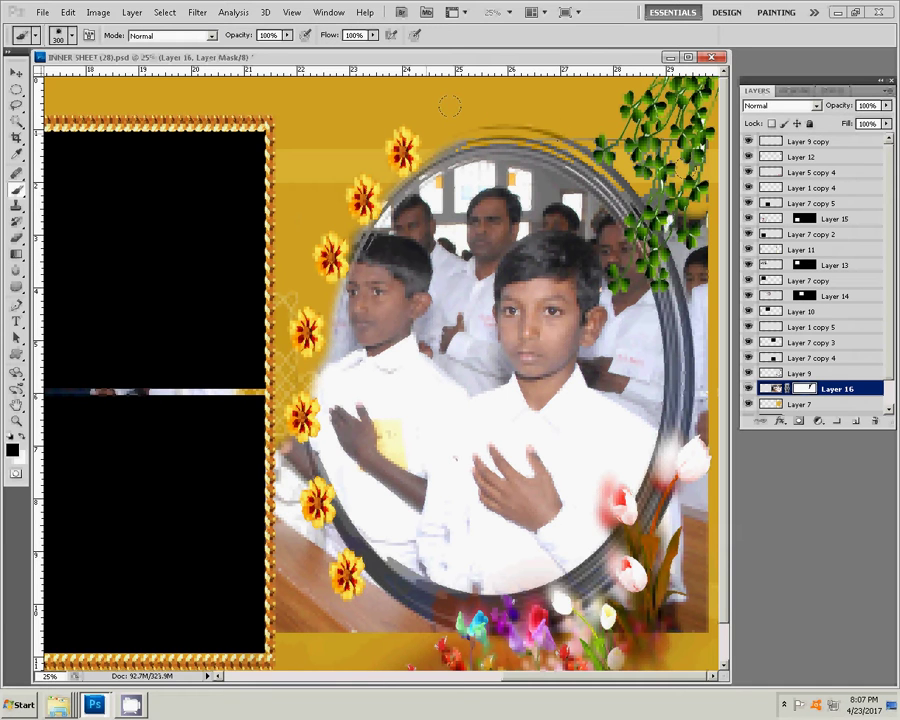
left_click_drag(697, 248, 697, 438)
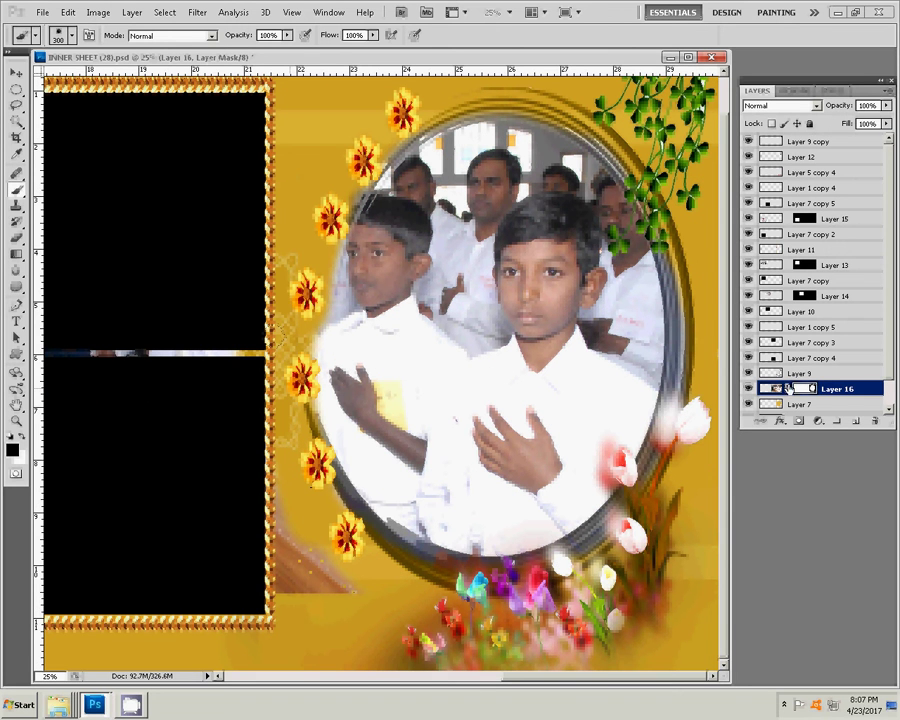
- Fit the whole album spread on screen
key("v")
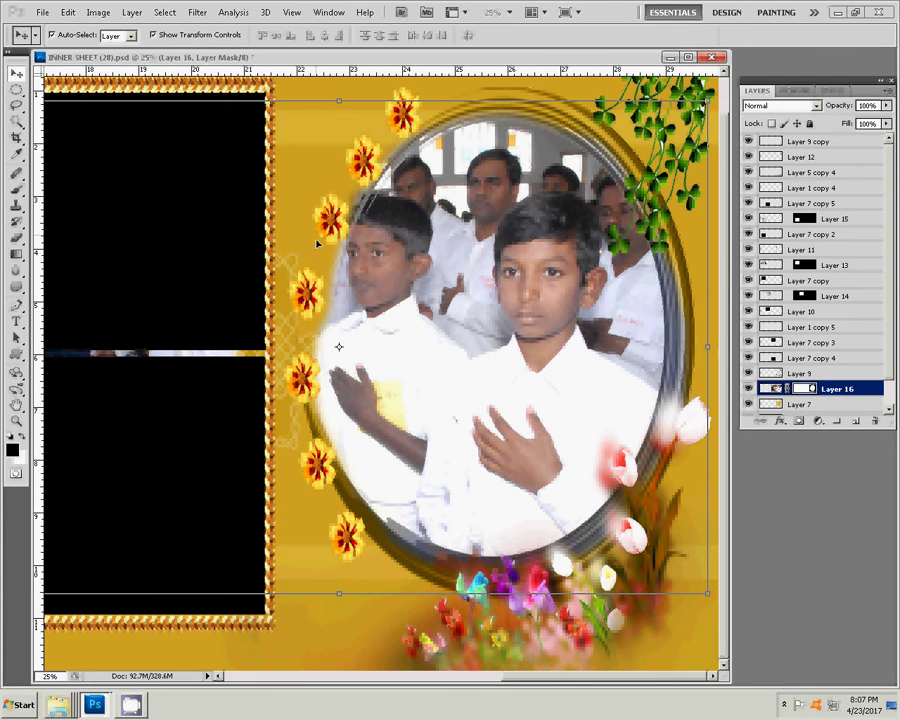
left_click(16, 188)
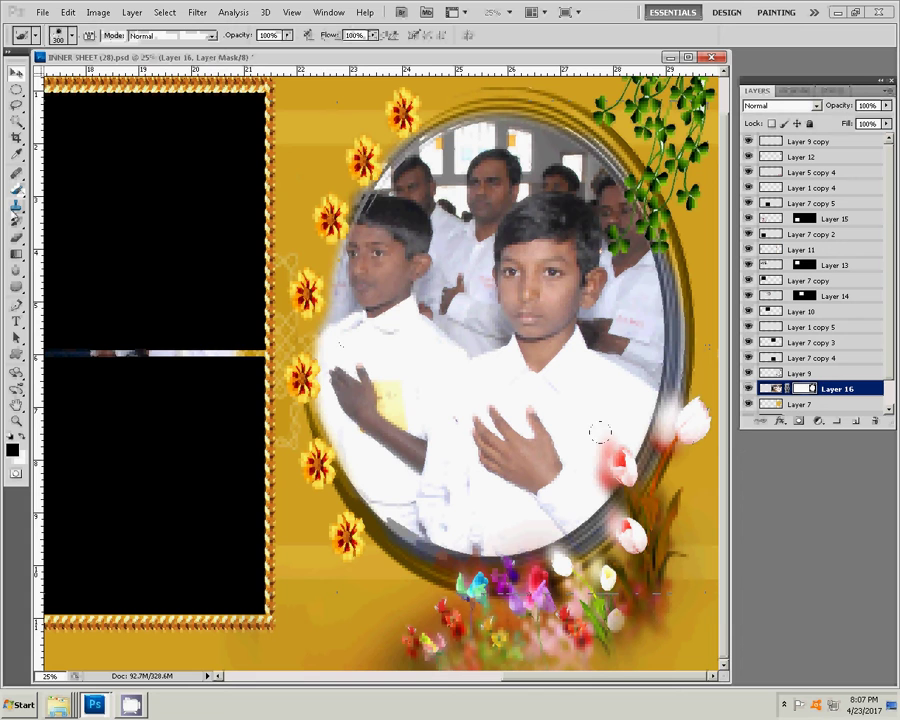
key("z")
right_click(528, 397)
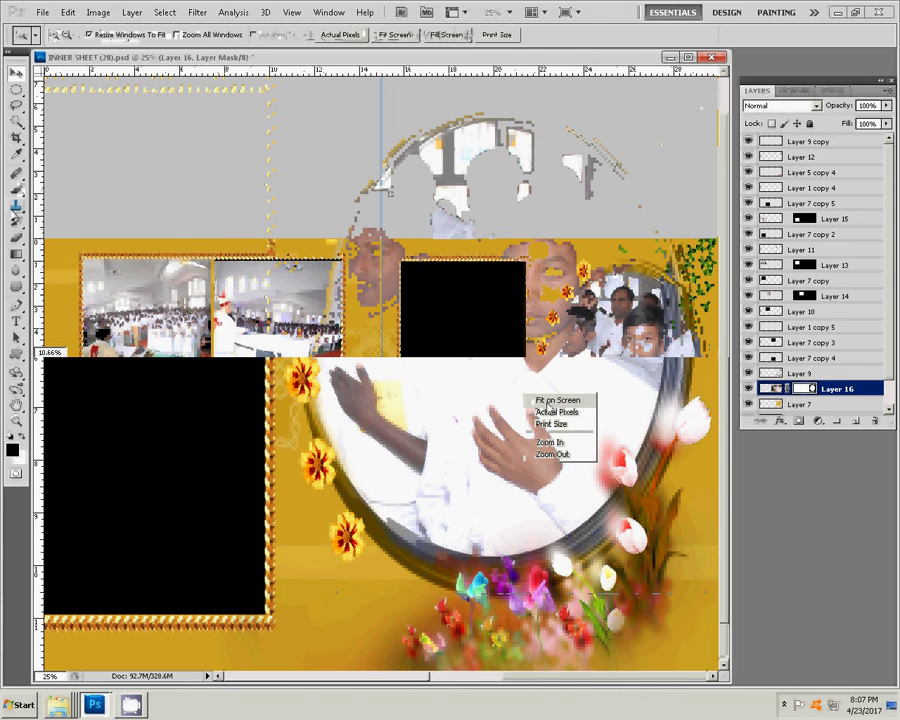
left_click(552, 401)
mouse_move(58, 704)
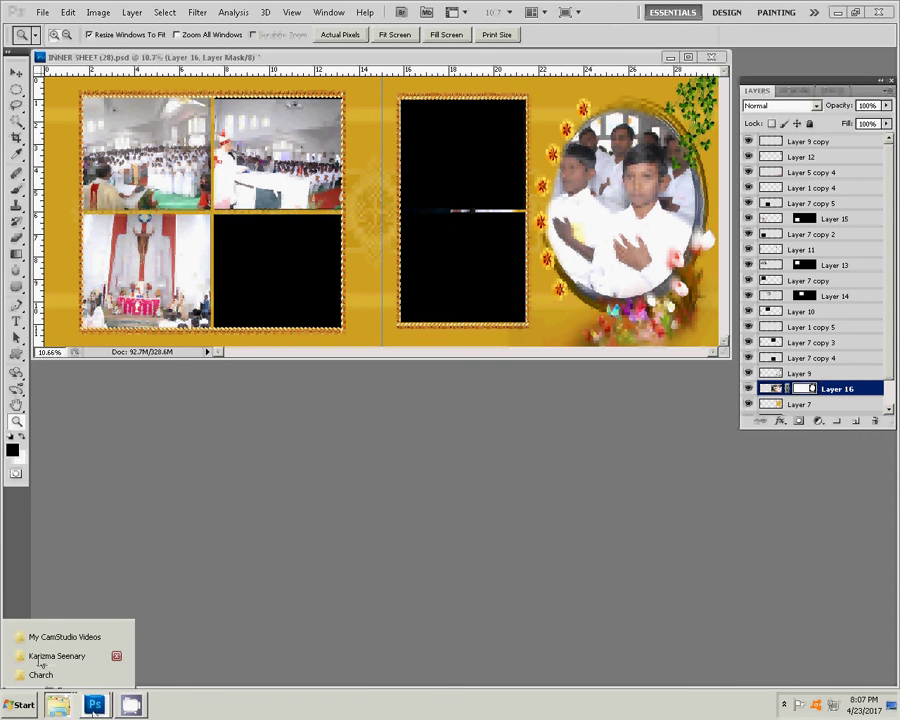
- Open church photo DUS_0339 from the Charch folder in ACDSee Quick View
left_click(41, 675)
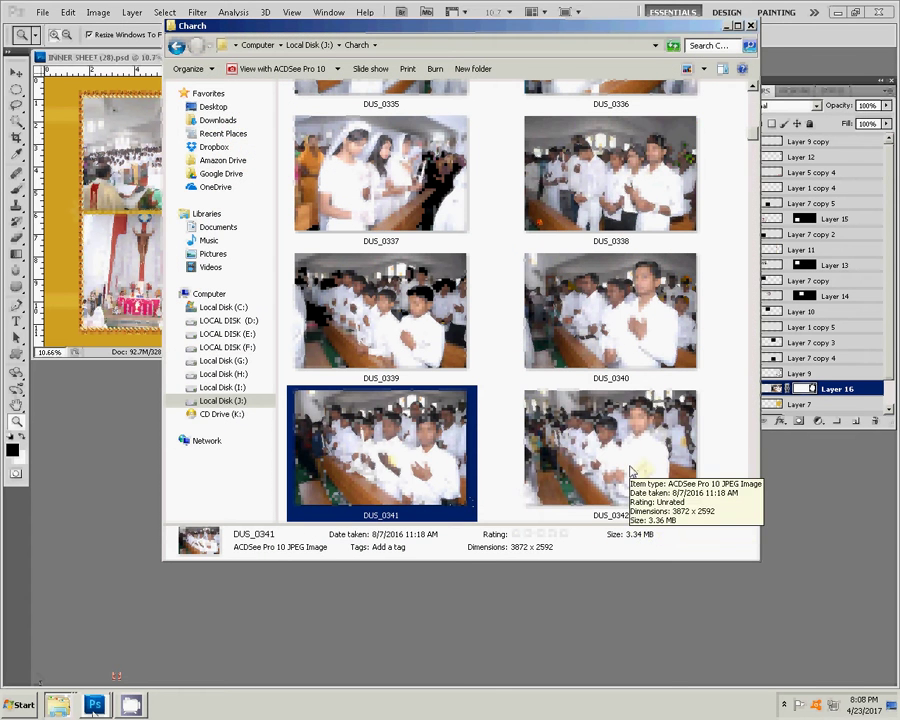
left_click(432, 370)
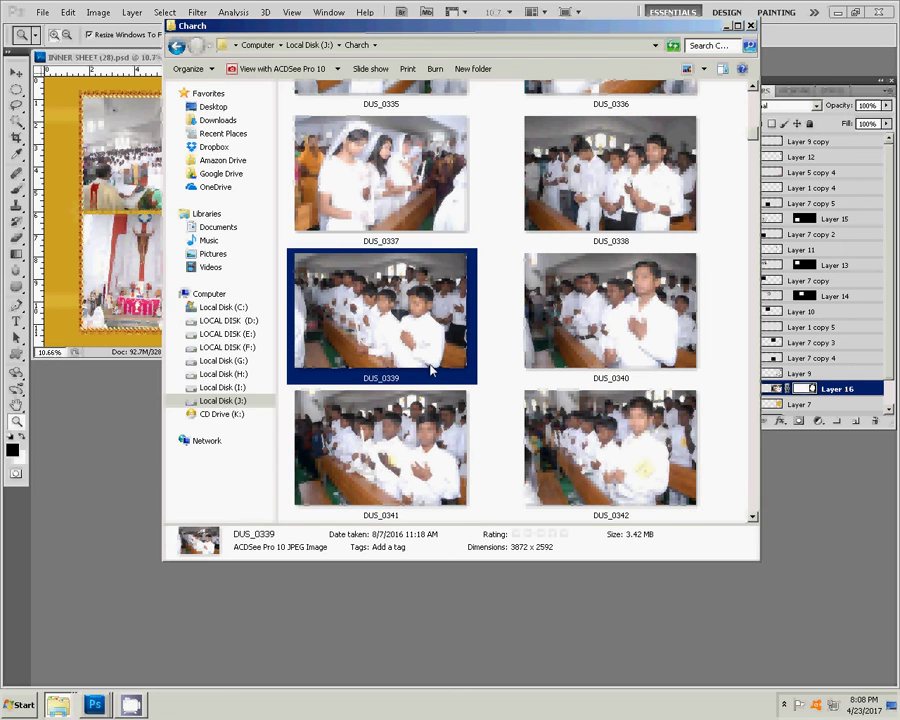
double_click(434, 371)
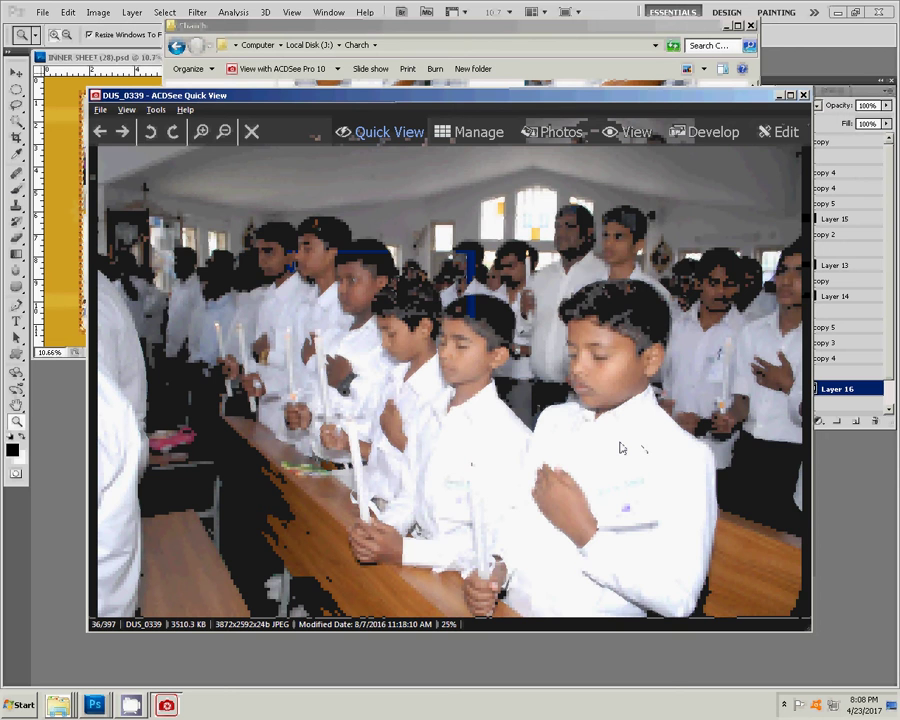
- Step through the church photos in Quick View, settle on DUS_0359, and close the viewer
key("Right")
key("Right")
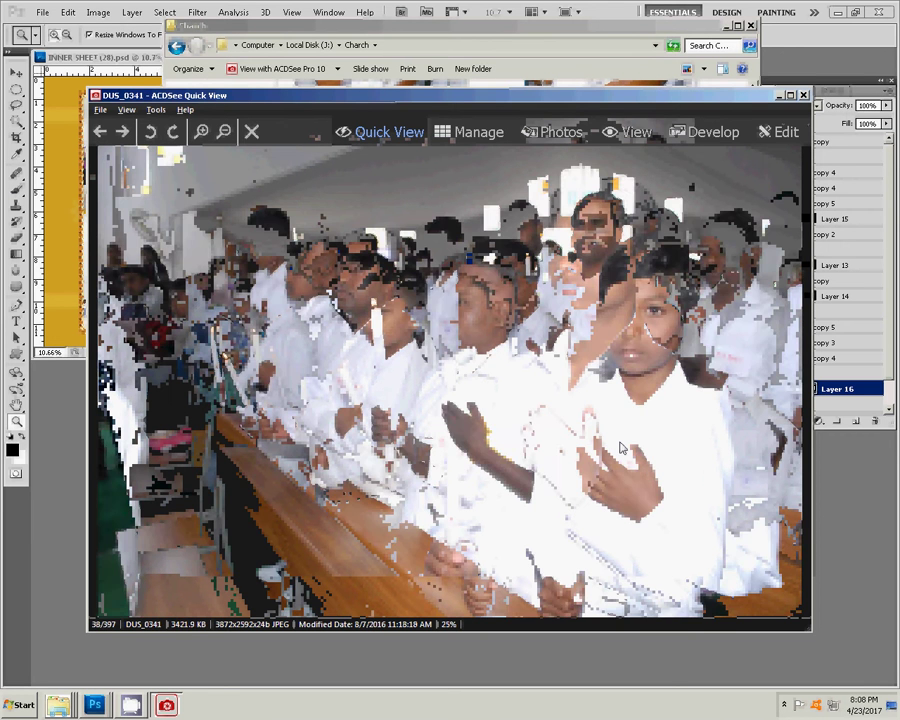
key("Right")
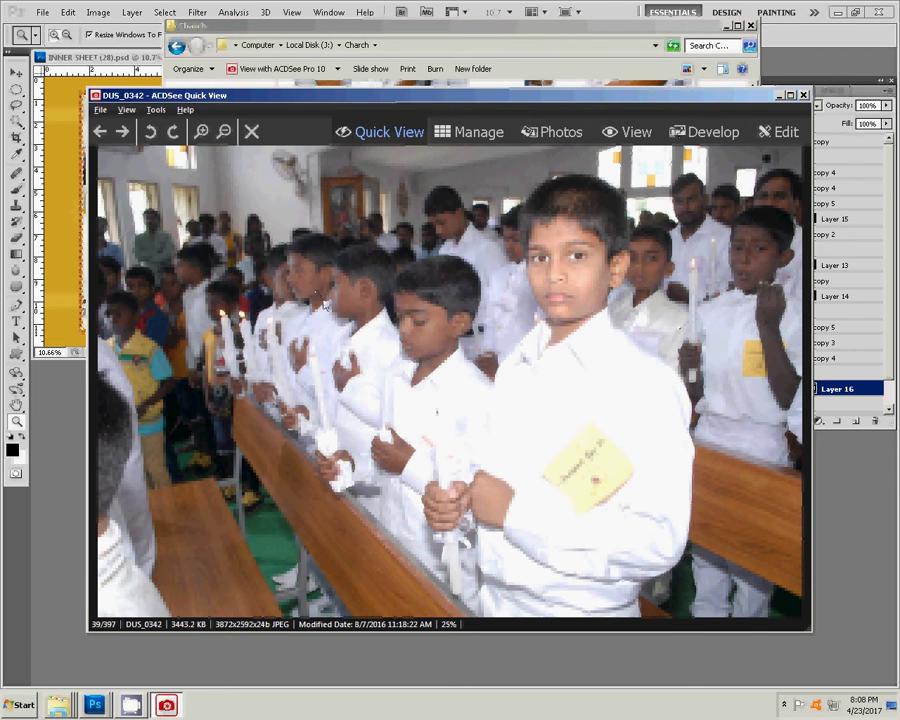
key("Right")
key("Right")
key("Right")
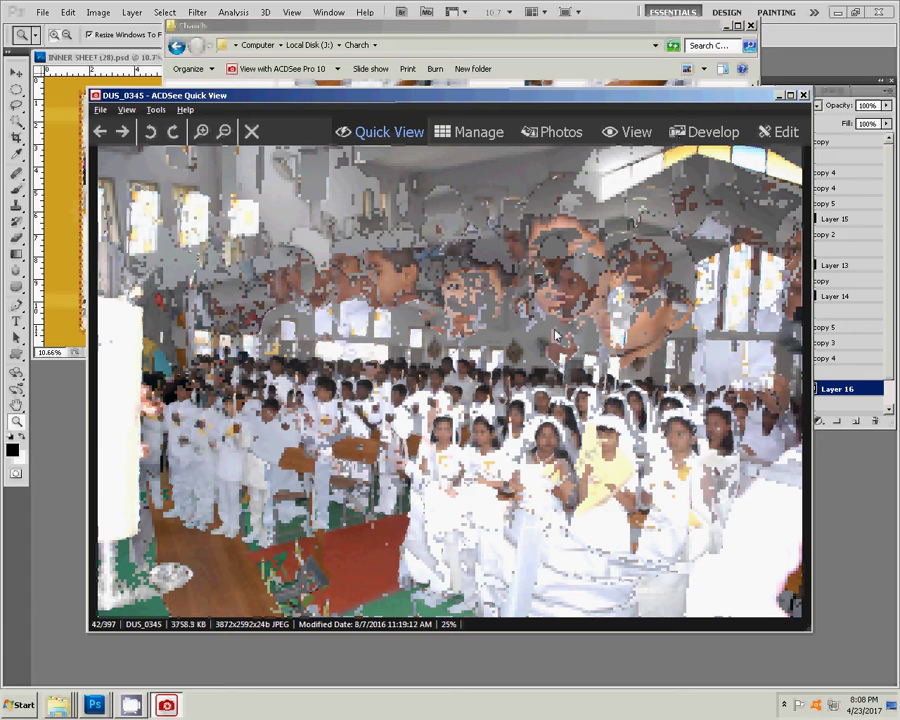
key("Right")
key("Right")
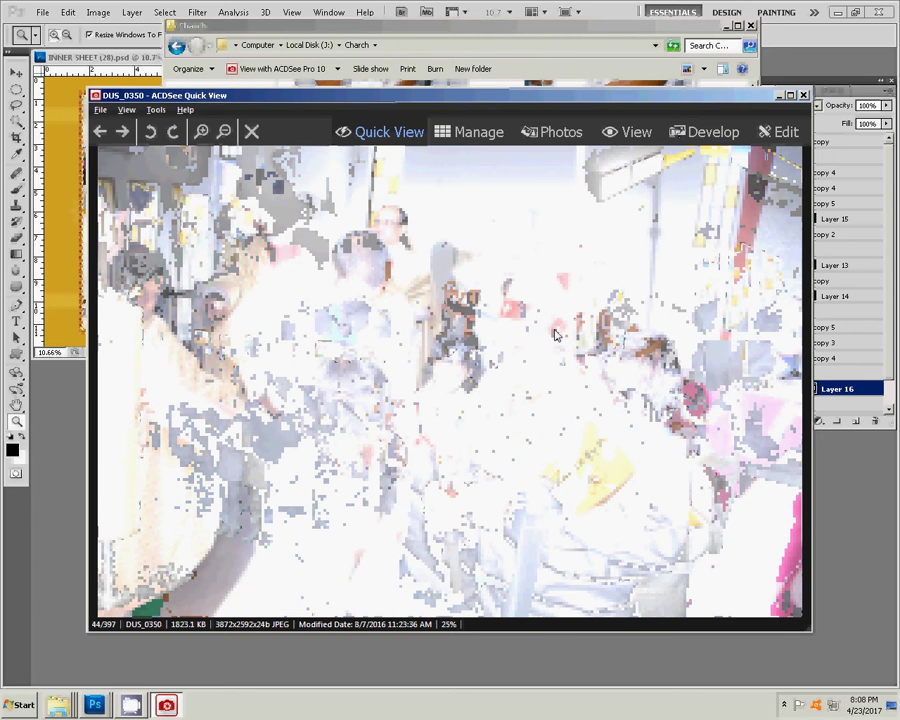
key("Right")
key("Right")
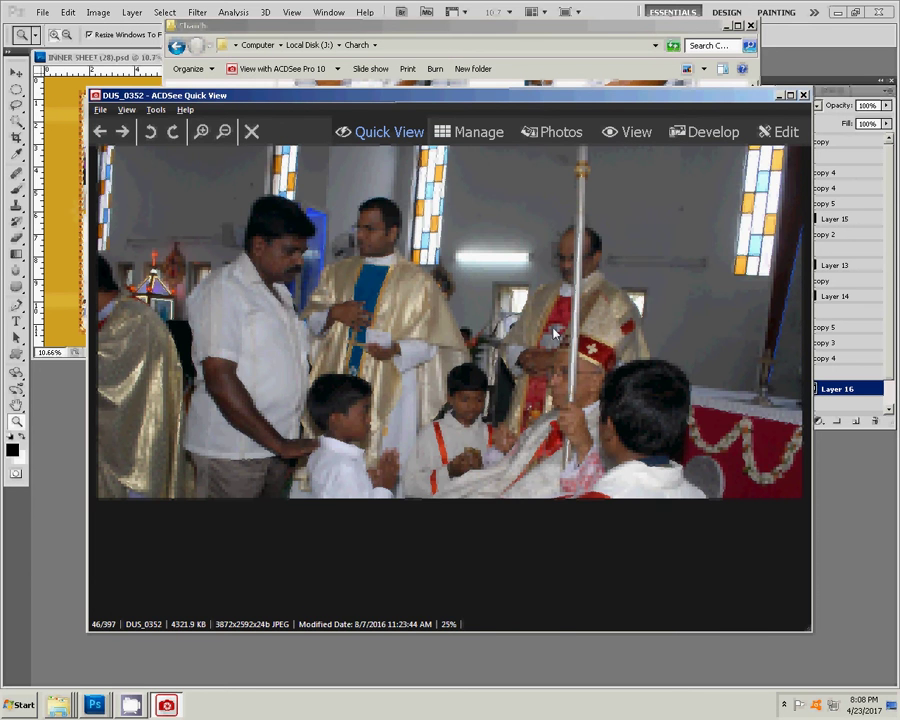
key("Right")
key("Right")
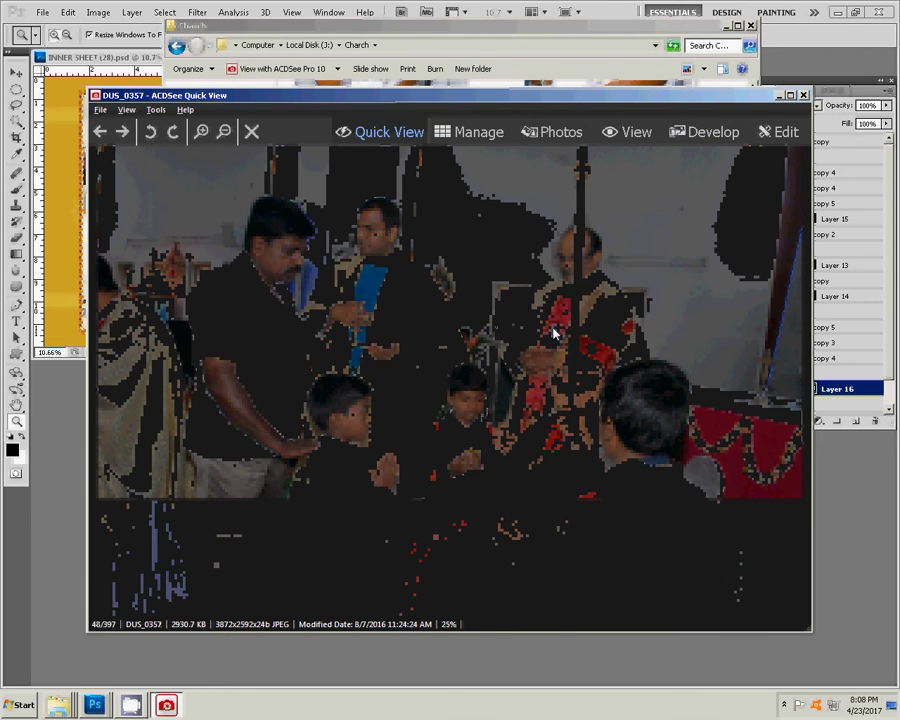
key("Right")
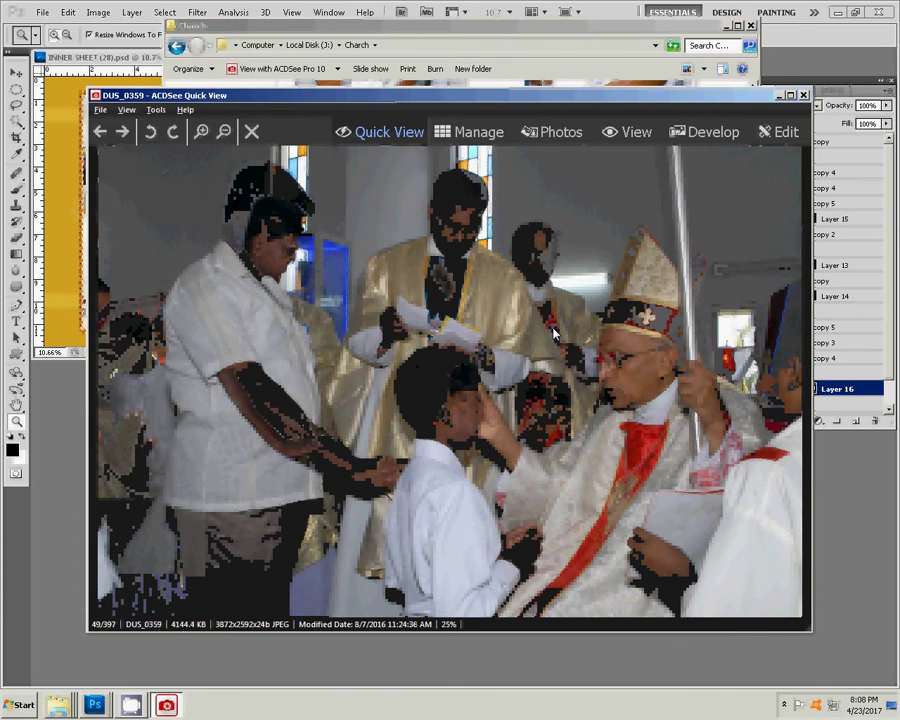
key("Right")
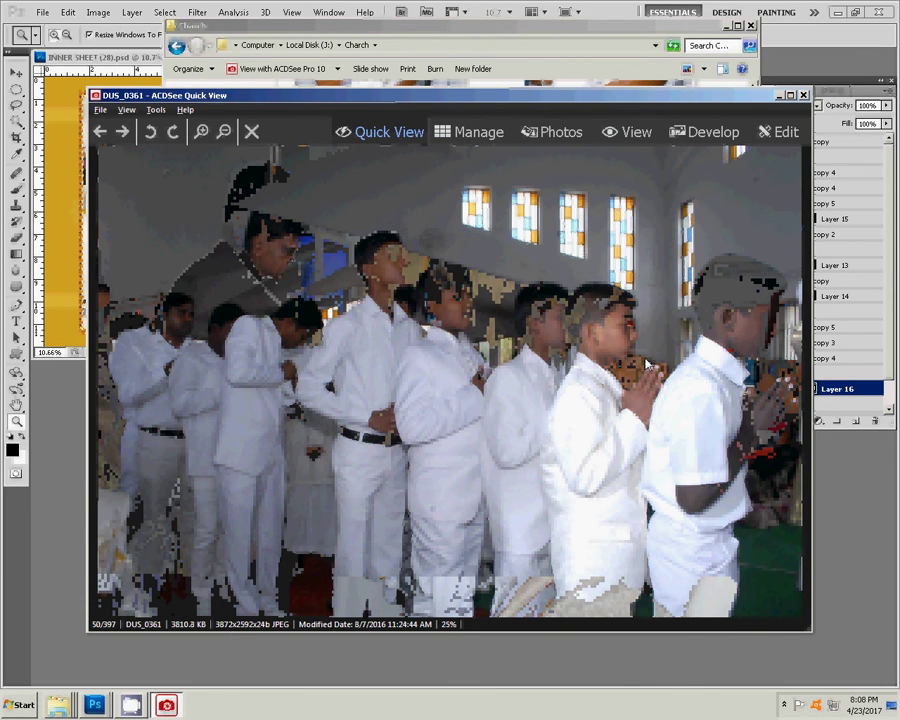
key("Left")
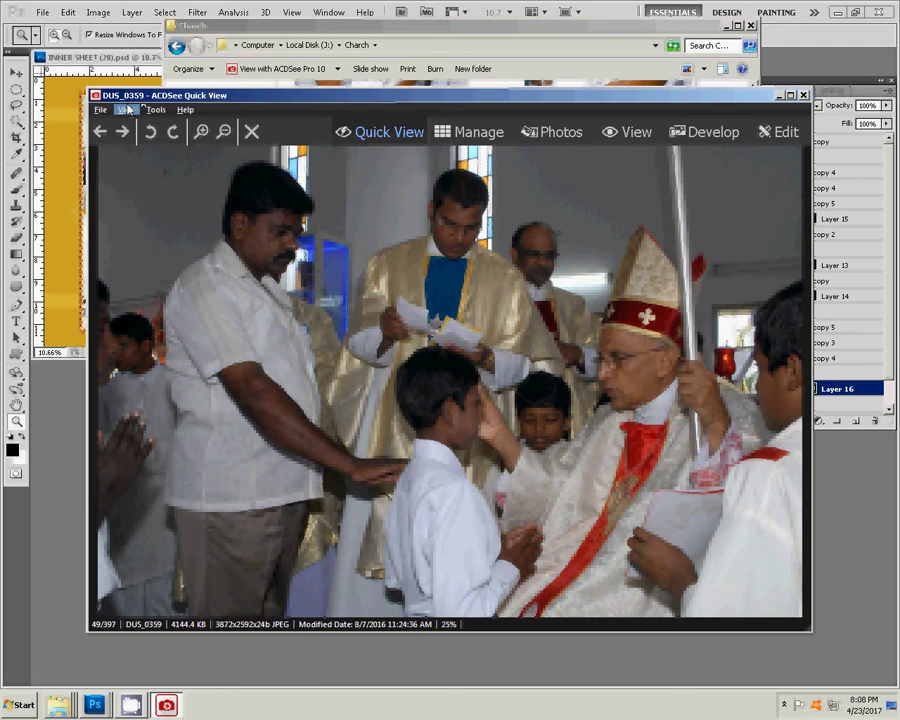
left_click(803, 97)
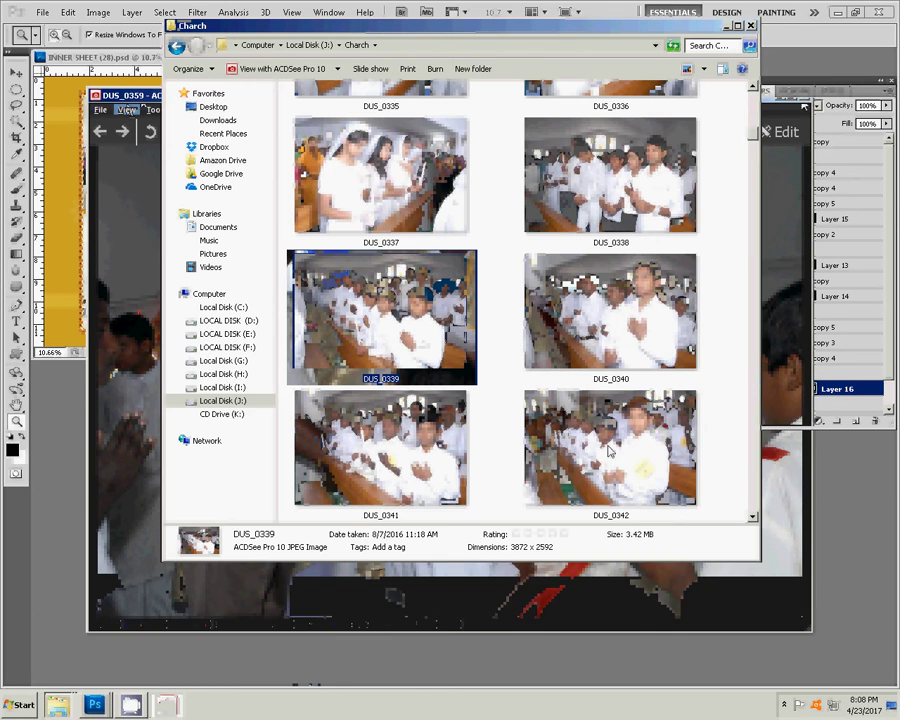
- Reopen DUS_0357, advance to DUS_0359, then select DUS_0359 and return to Photoshop
left_click(625, 477)
key("Down")
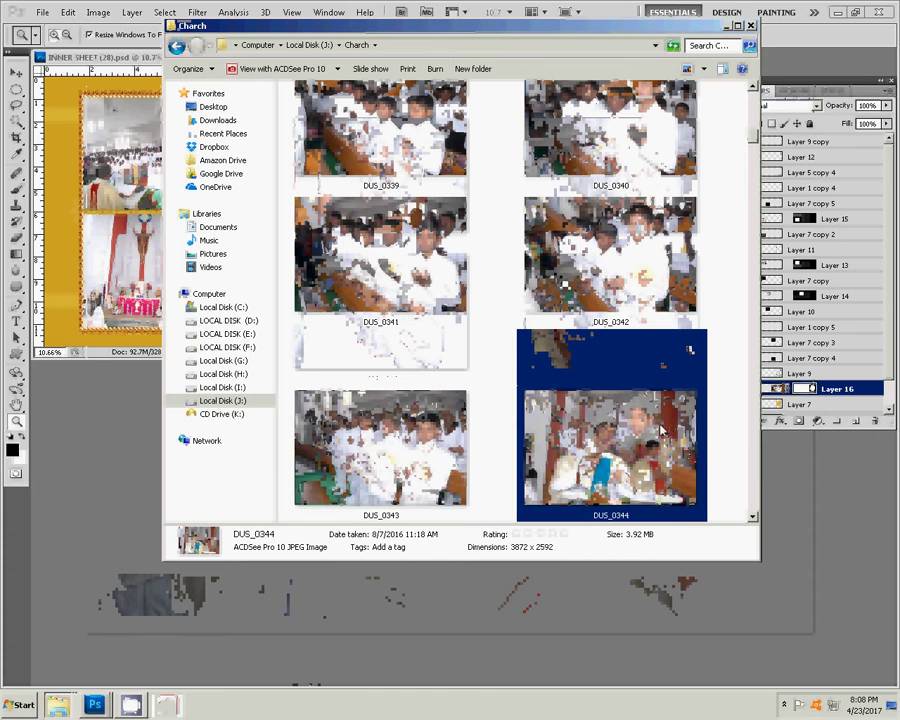
key("Down")
key("Down")
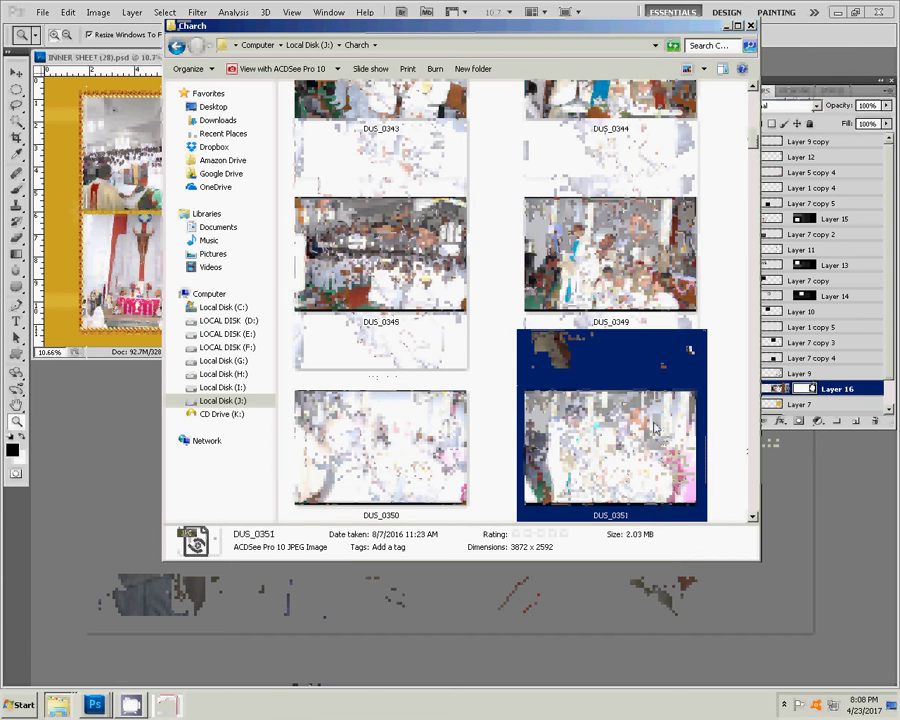
key("Down")
key("Down")
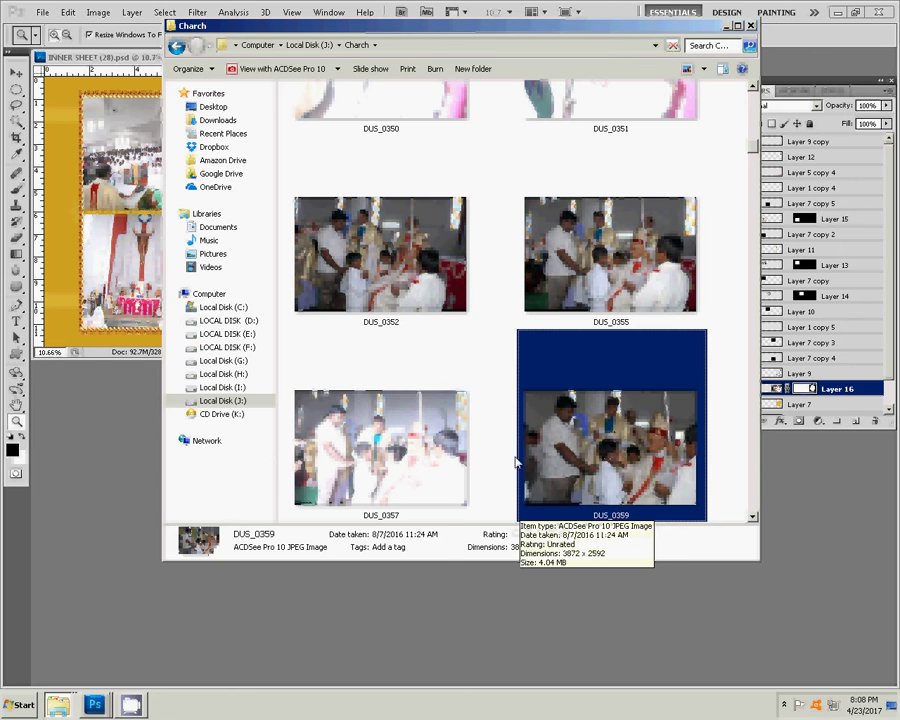
left_click(375, 478)
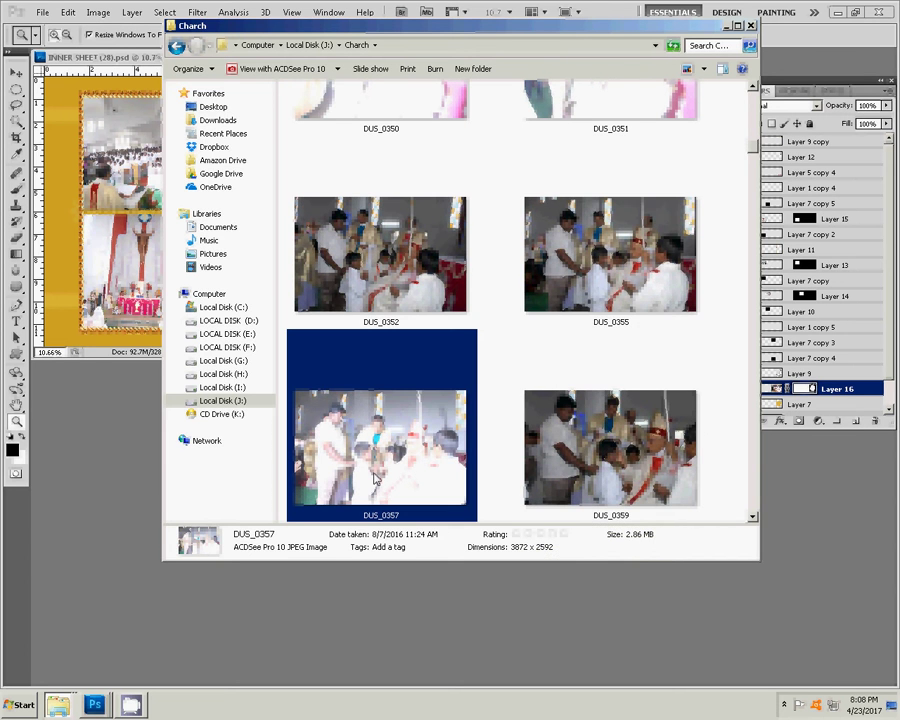
double_click(375, 478)
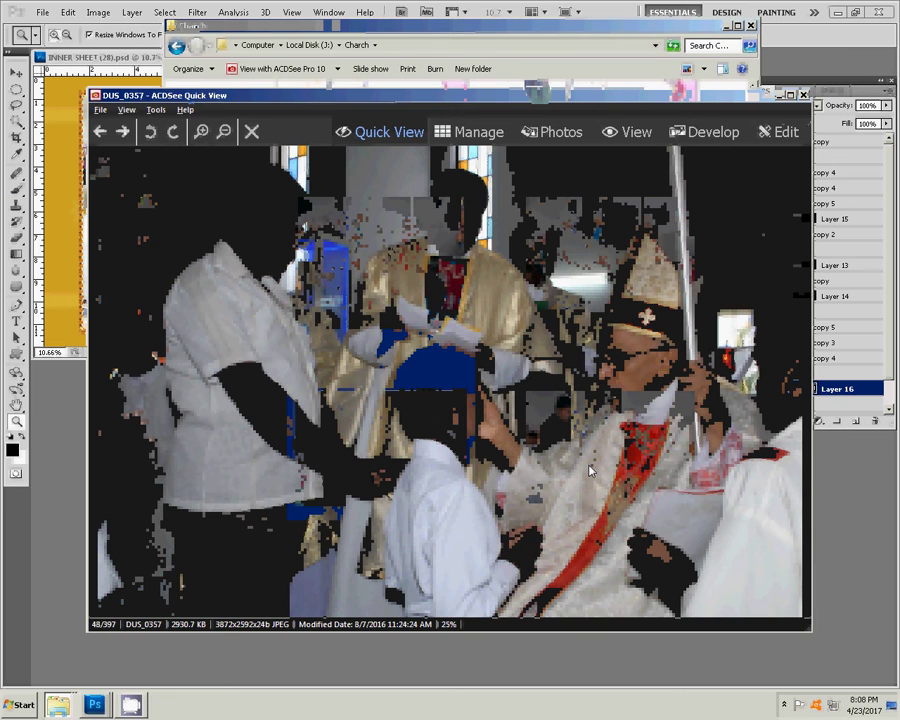
key("Right")
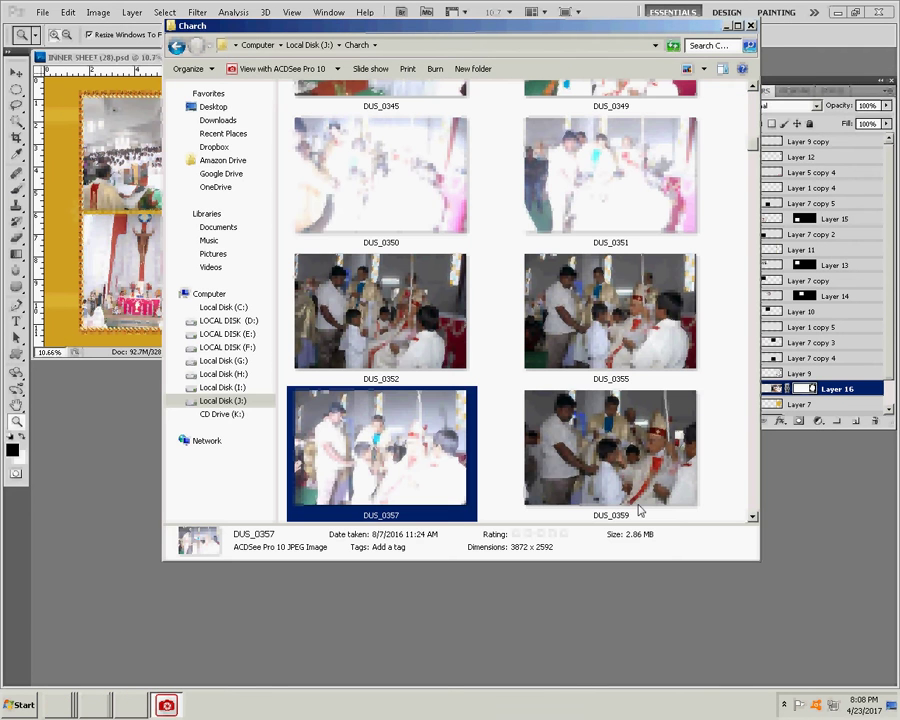
left_click(640, 511)
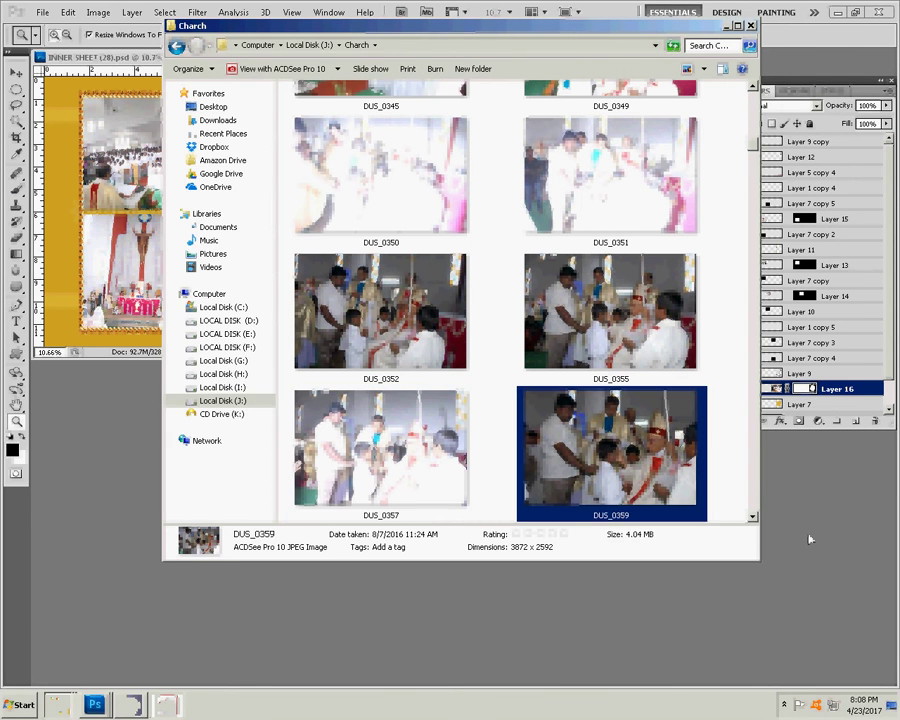
left_click(806, 536)
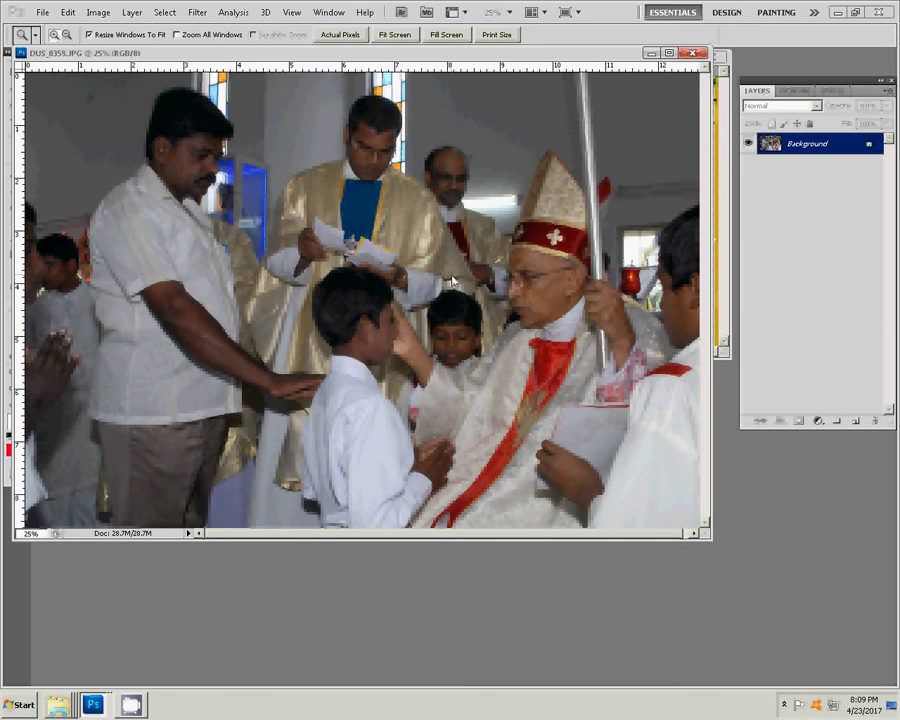
- Resize photo DUS_0359 to a width of 7 inches
key("ctrl+alt+i")
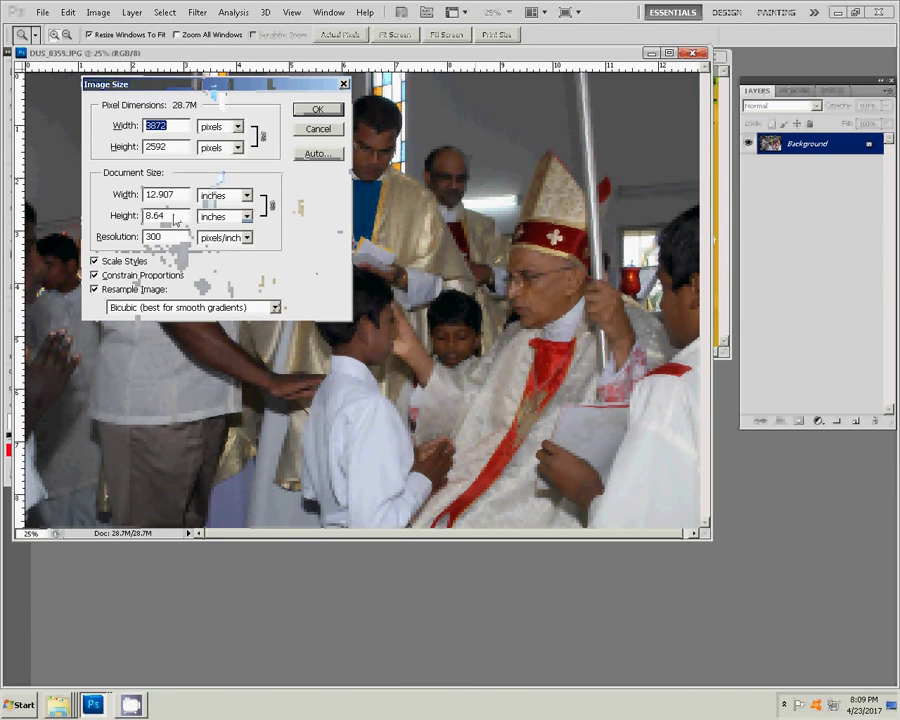
left_click(180, 195)
type("7")
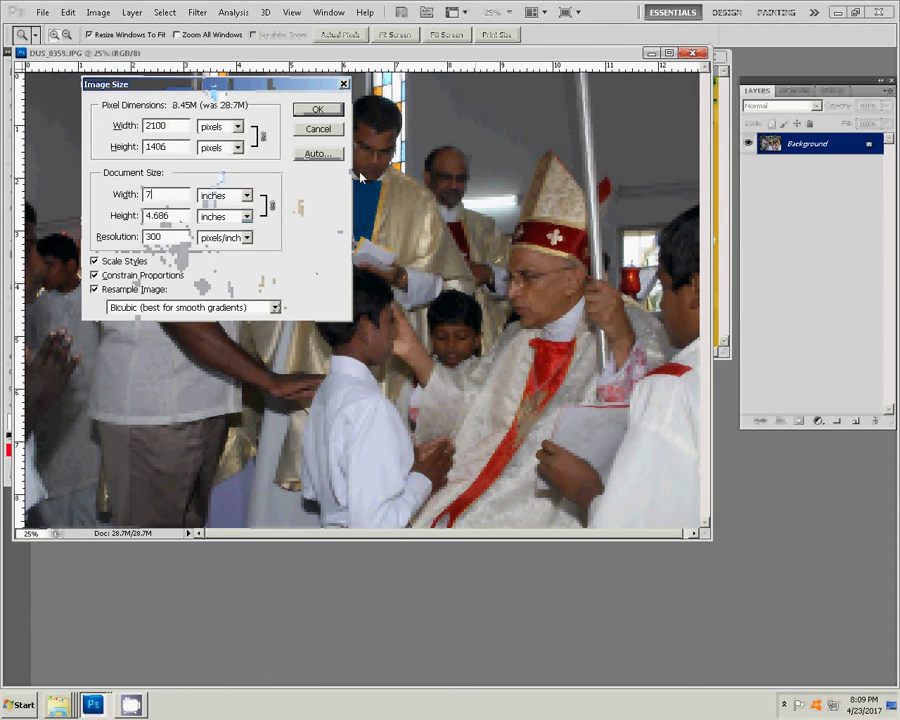
left_click(318, 110)
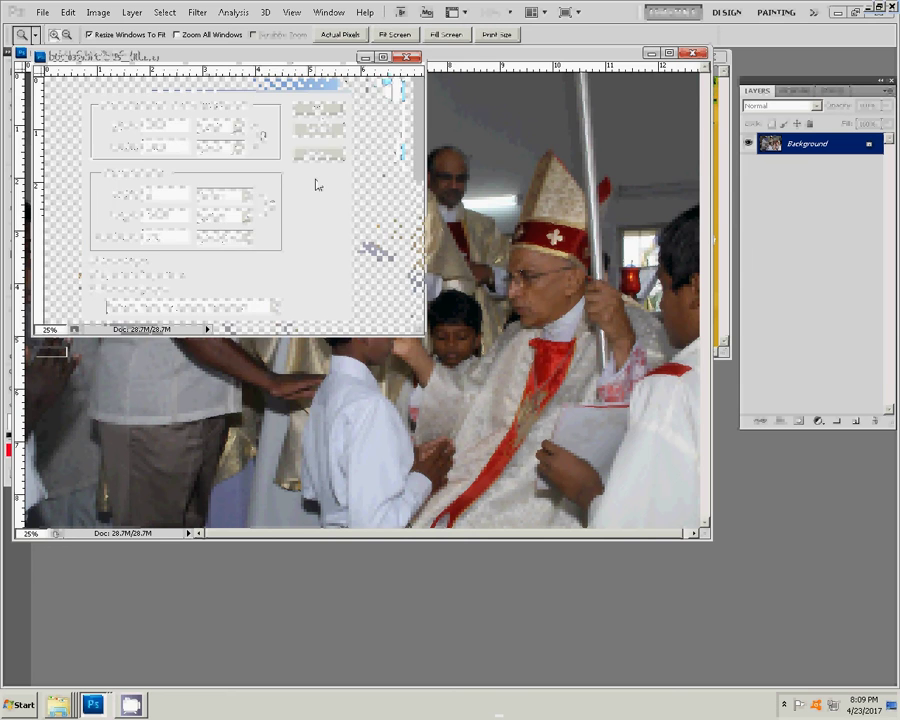
- Run a brightening action on DUS_0359, then close it without saving
left_click(796, 91)
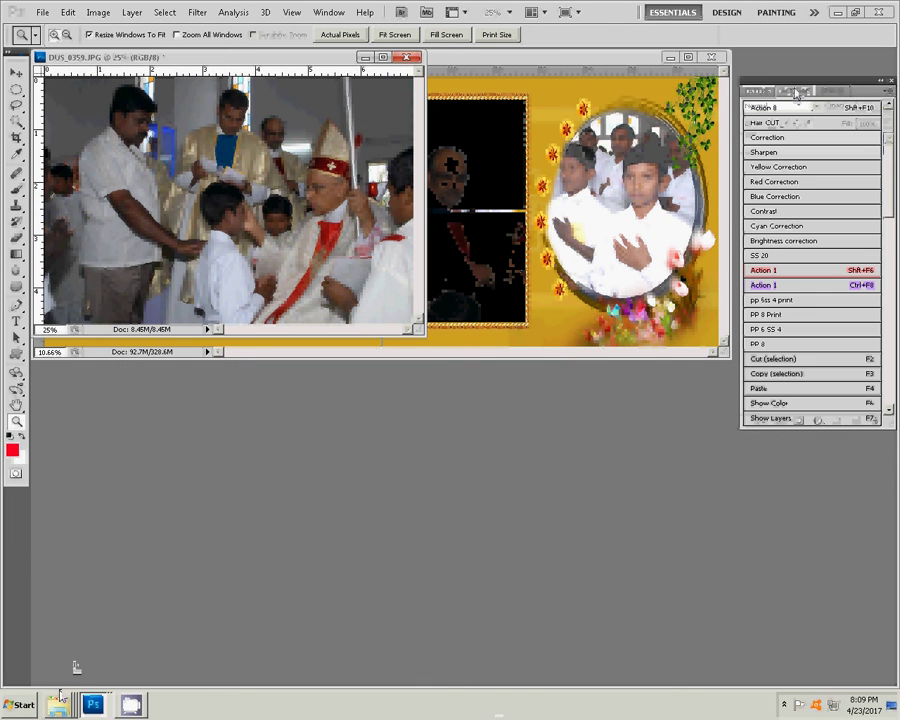
left_click(846, 113)
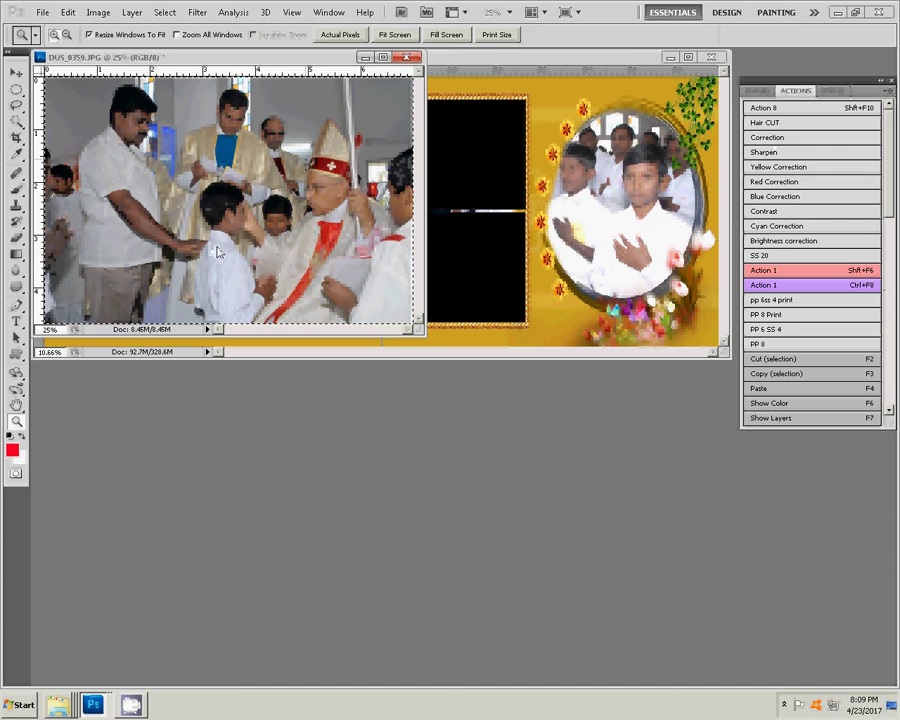
key("ctrl+w")
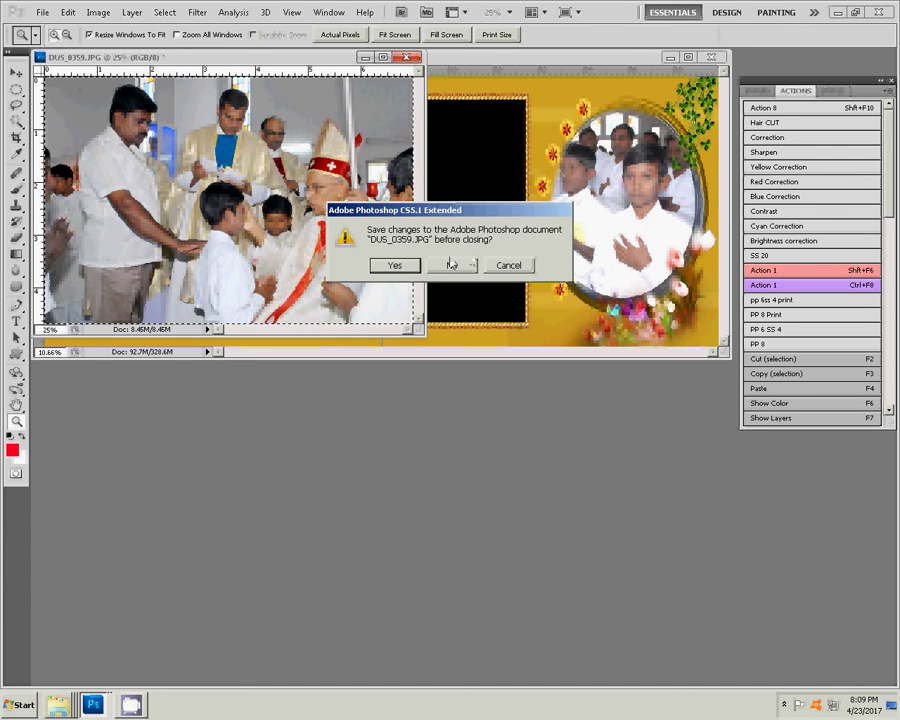
left_click(451, 265)
- Draw a rectangular selection on the right page, bring back the Layers panel, and deselect
key("v")
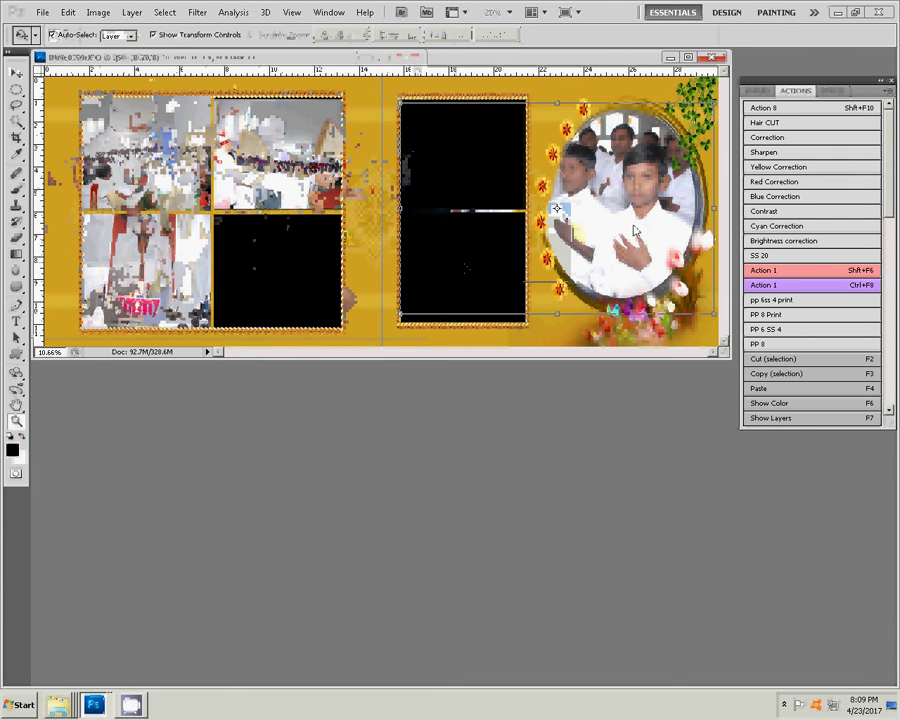
left_click(16, 89)
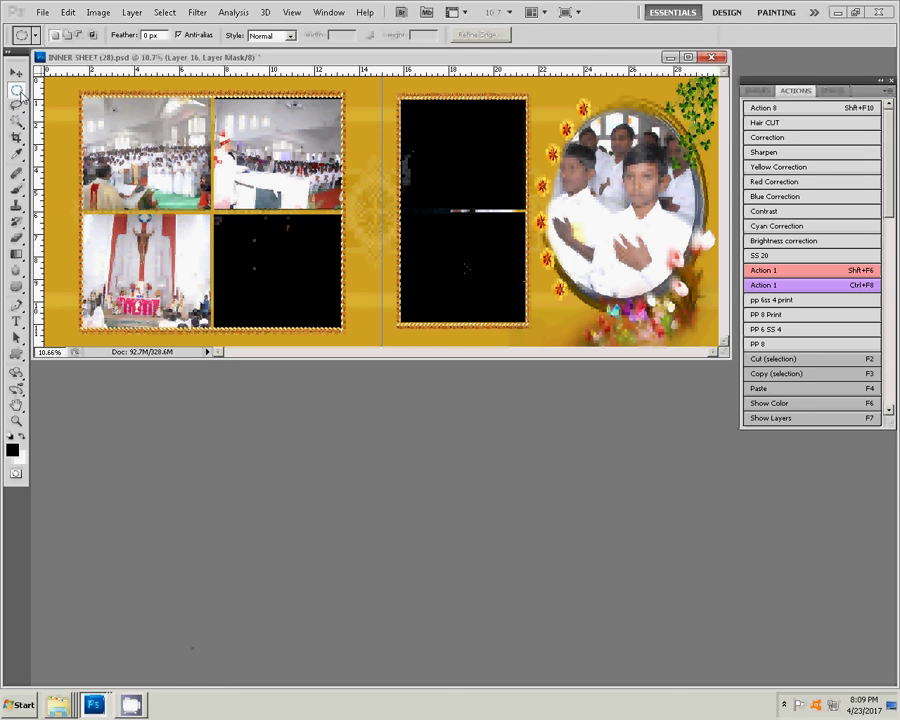
right_click(16, 89)
left_click(96, 88)
mouse_move(383, 88)
left_mouse_down()
mouse_move(489, 230)
mouse_move(546, 337)
left_mouse_up()
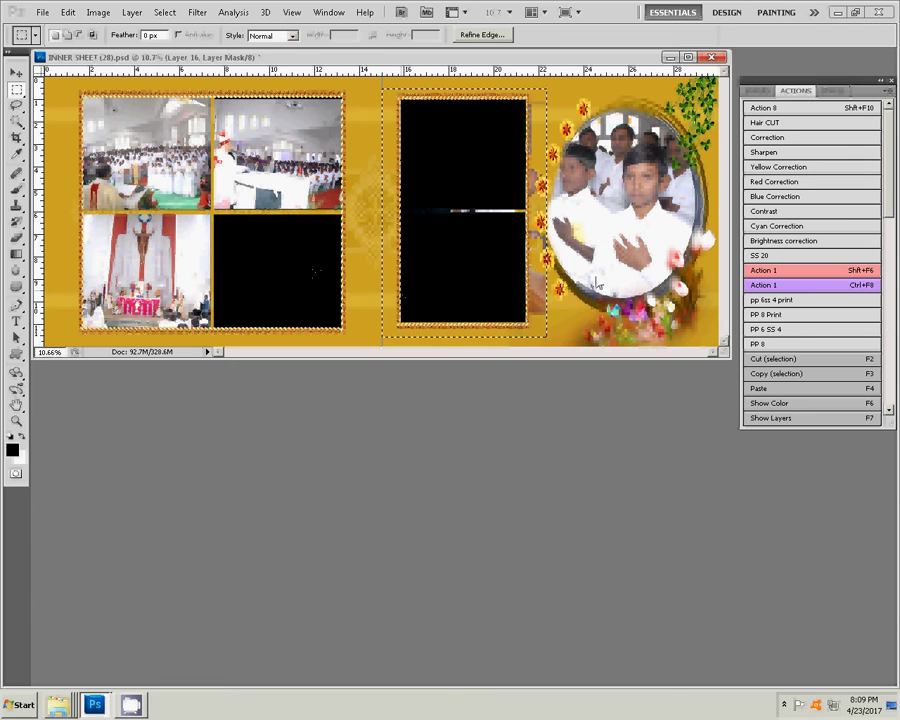
key("F7")
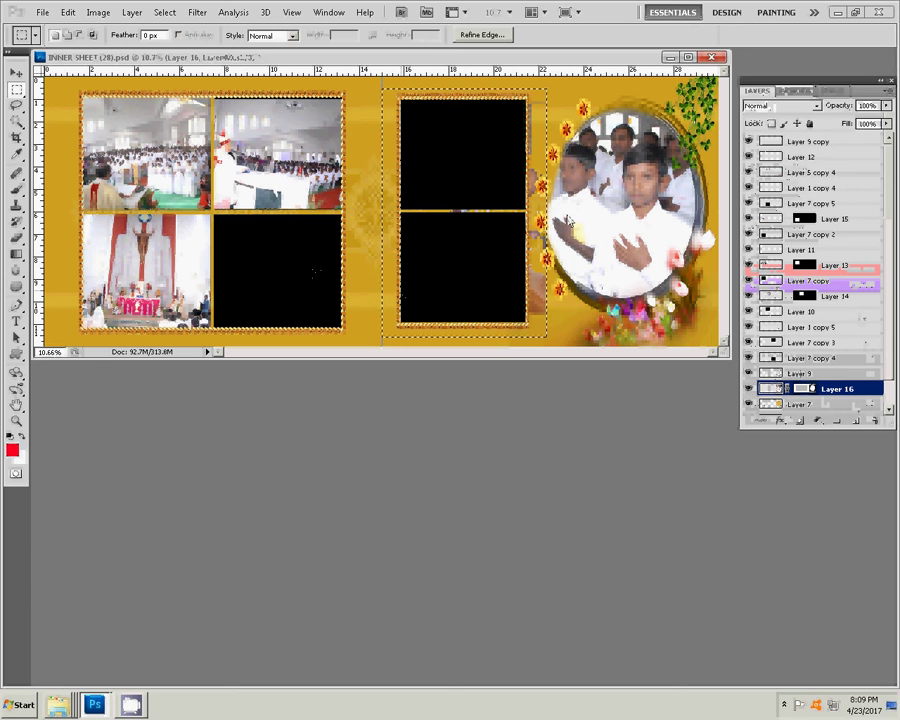
key("ctrl+d")
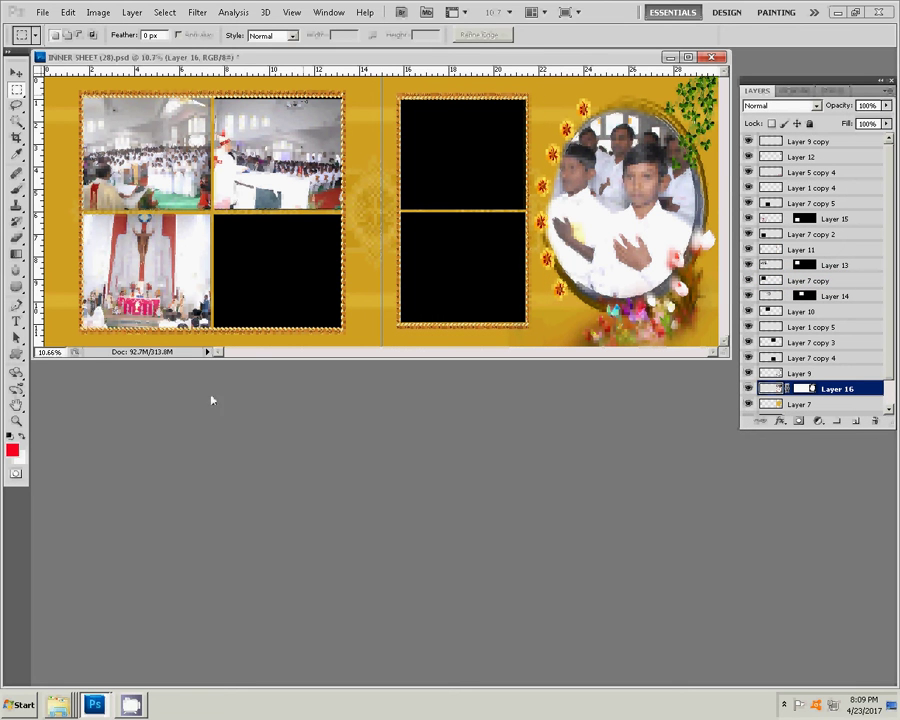
- Paste photo DUS_0359 into the left page's bottom-right black frame, enlarged to about 111% and raised
key("v")
left_click(271, 281)
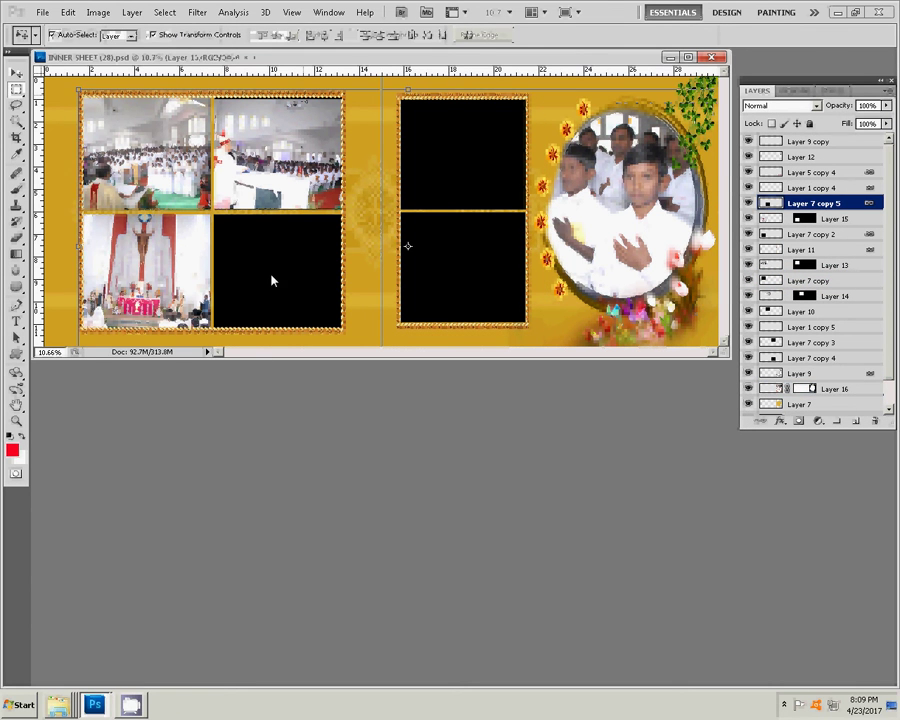
key("w")
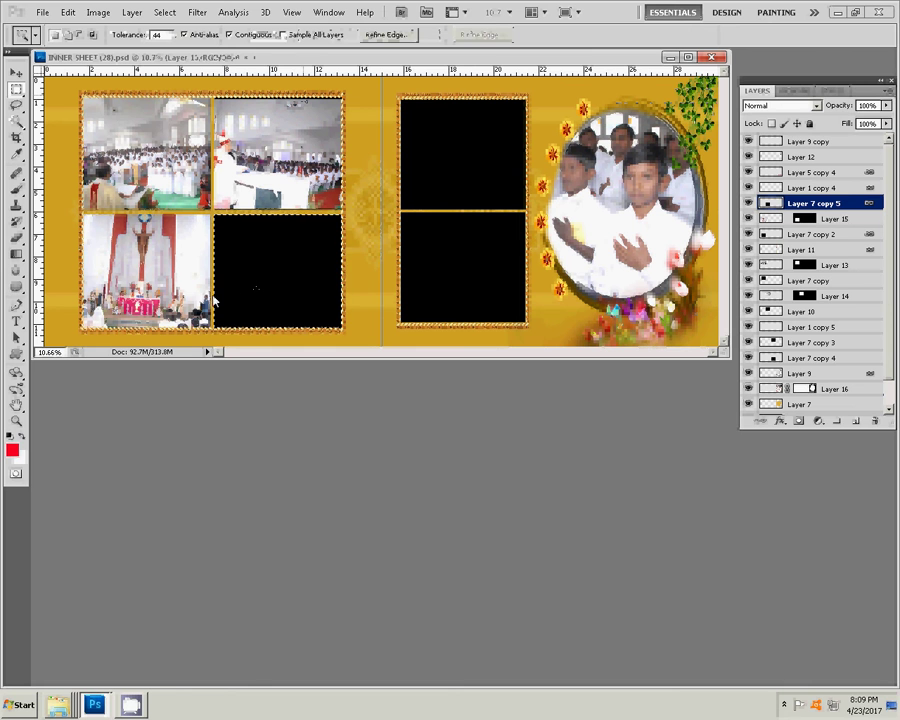
key("ctrl+alt+shift+v")
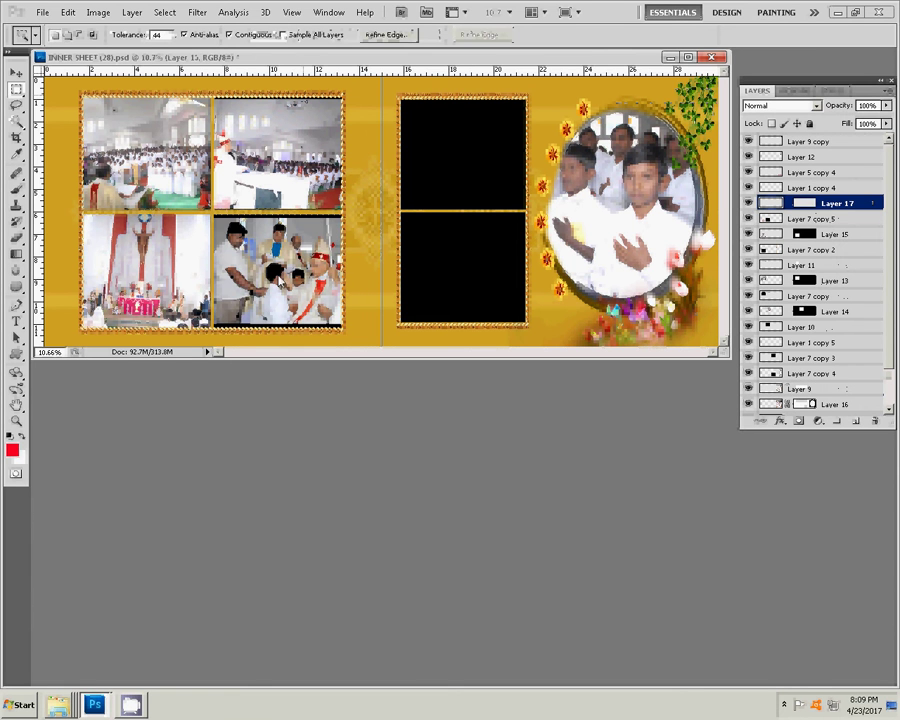
key("v")
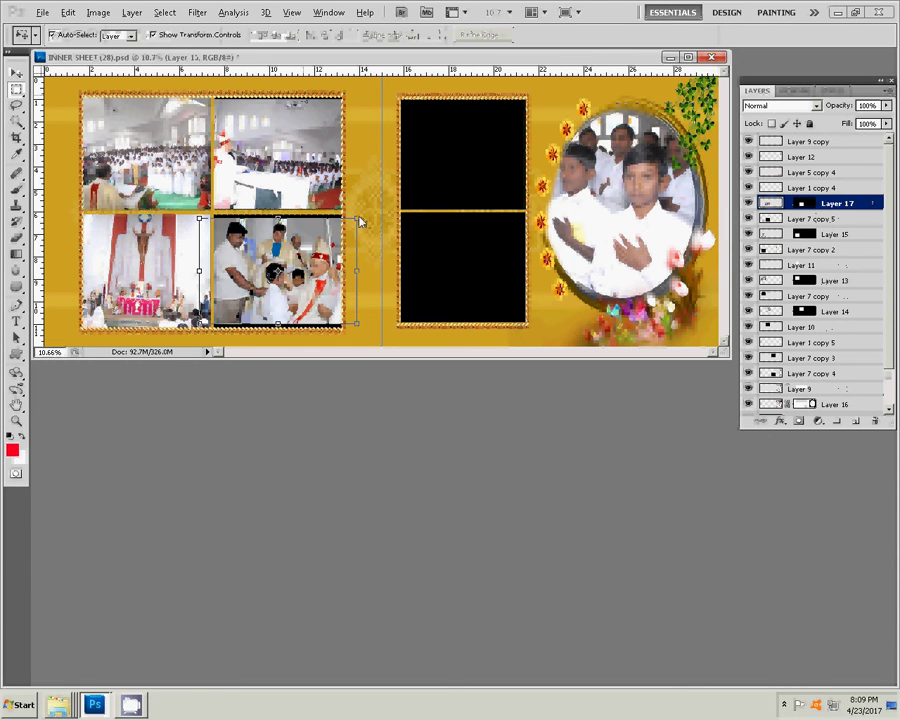
left_click_drag(360, 222, 364, 213)
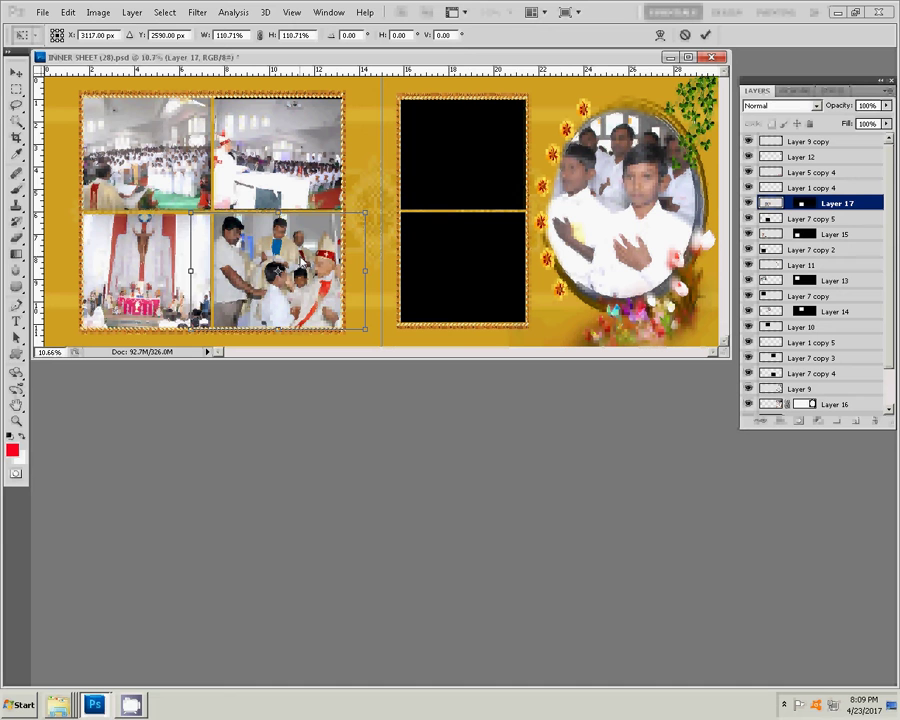
left_click_drag(294, 264, 289, 260)
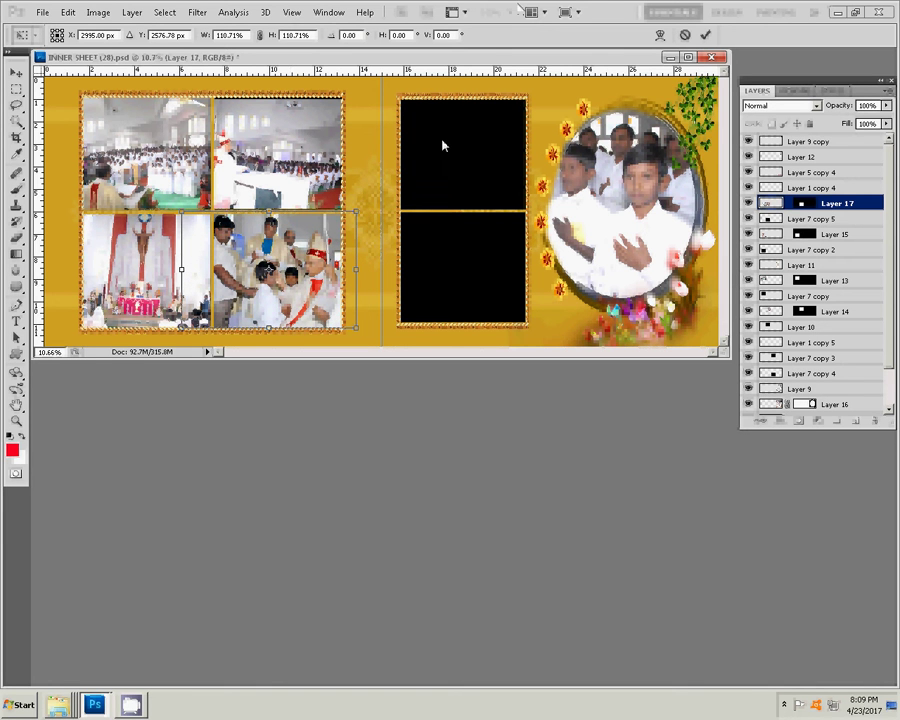
left_click(705, 34)
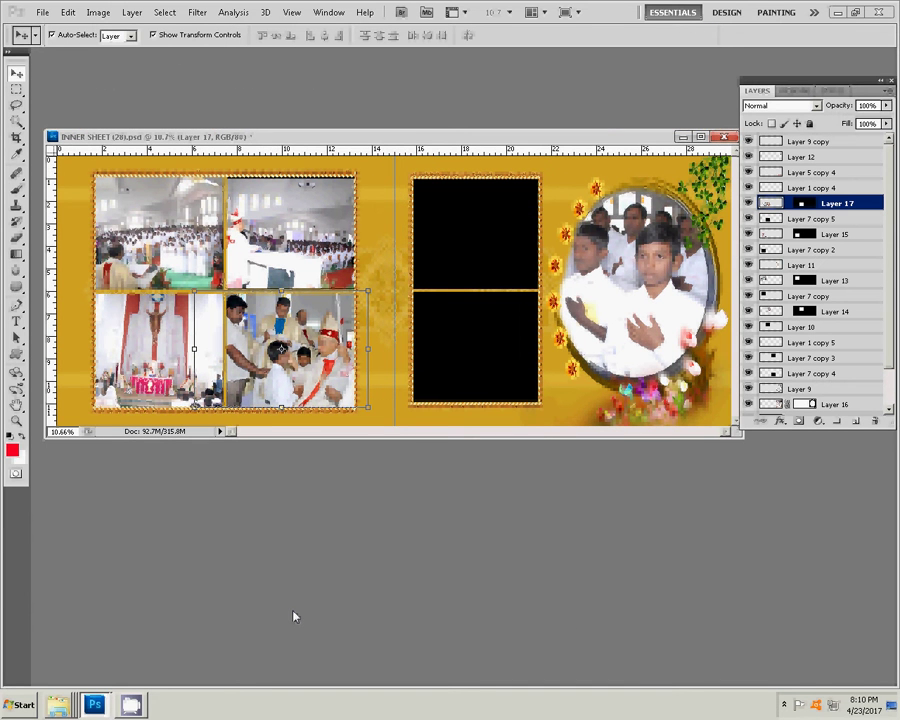
- Open photo DUS_0361 from the Church folder in Photoshop
right_click(57, 704)
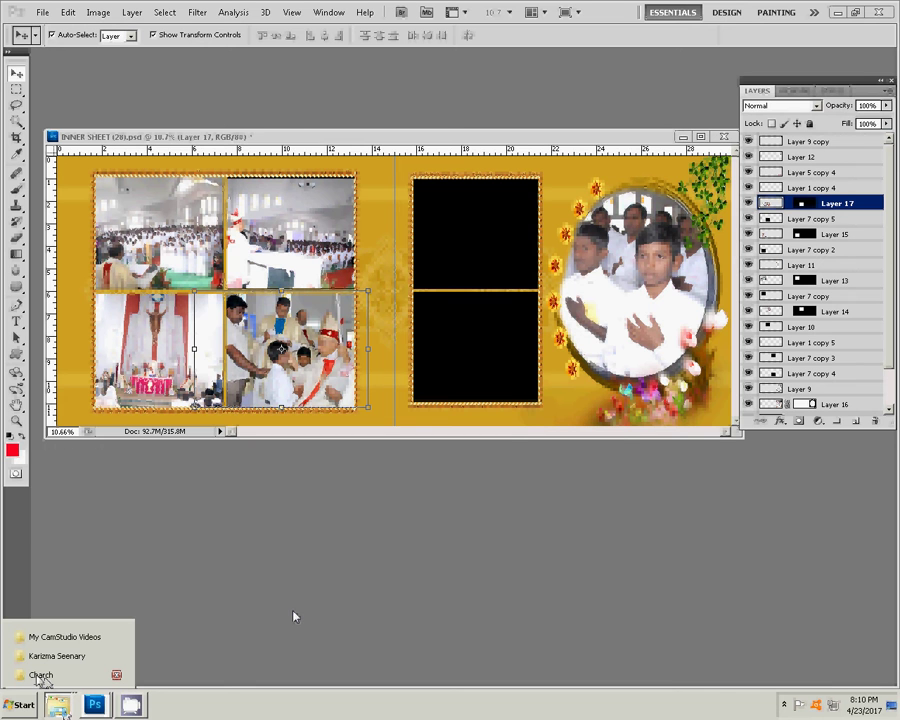
left_click(41, 676)
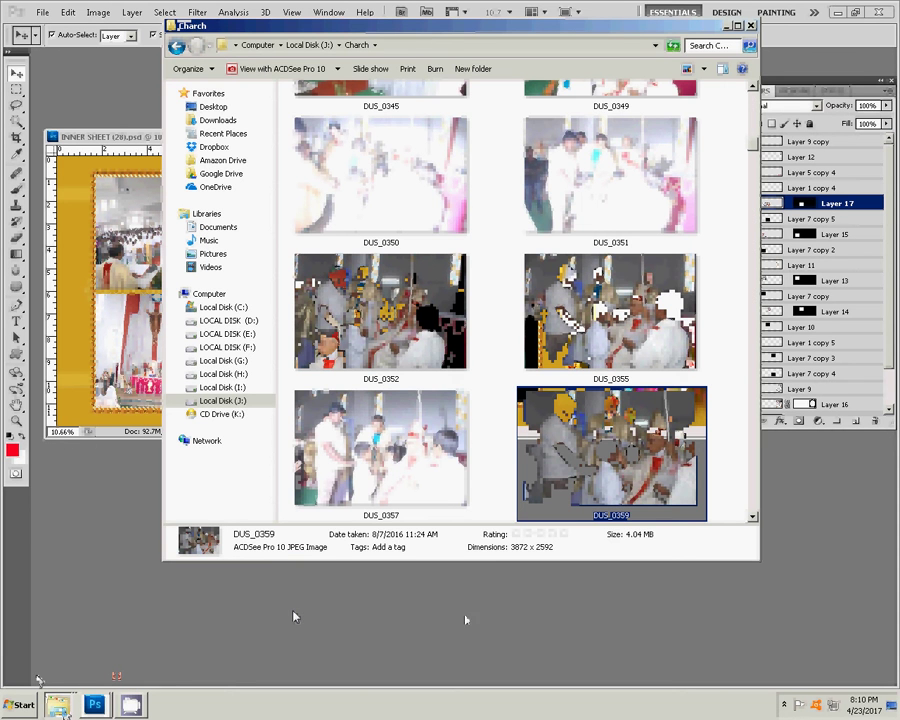
key("Down")
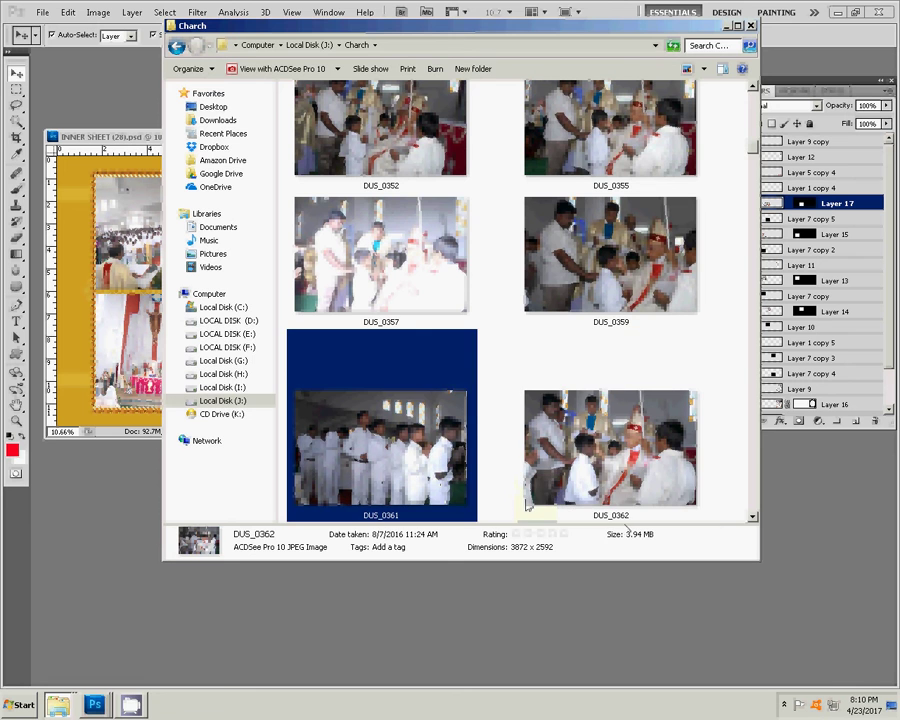
left_click(403, 471)
left_click(542, 590)
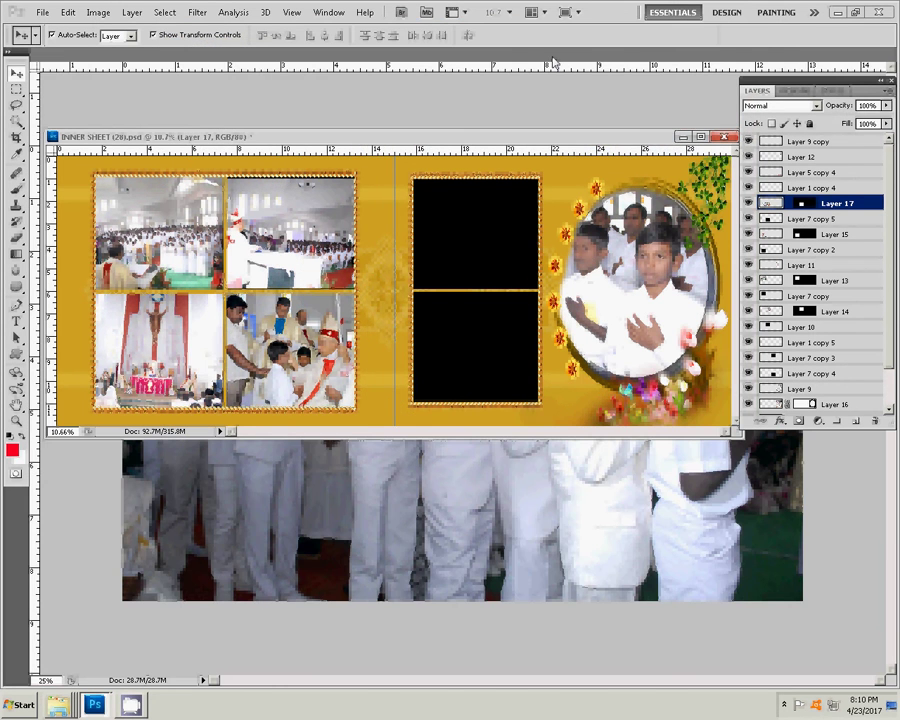
- Move the DUS_0361 document window over the album sheet
left_click(553, 62)
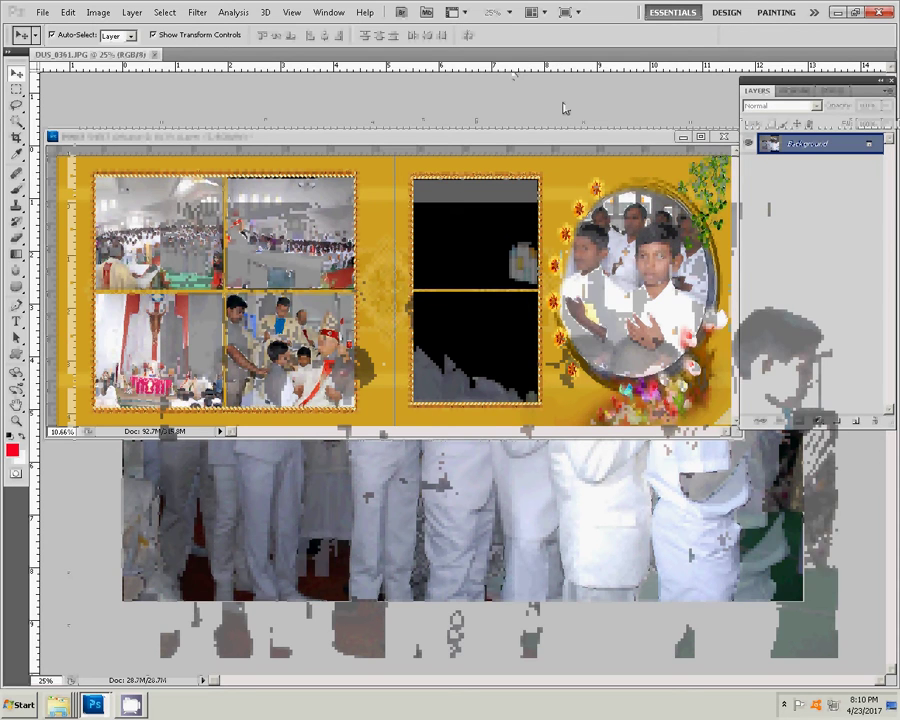
left_click_drag(365, 54, 395, 86)
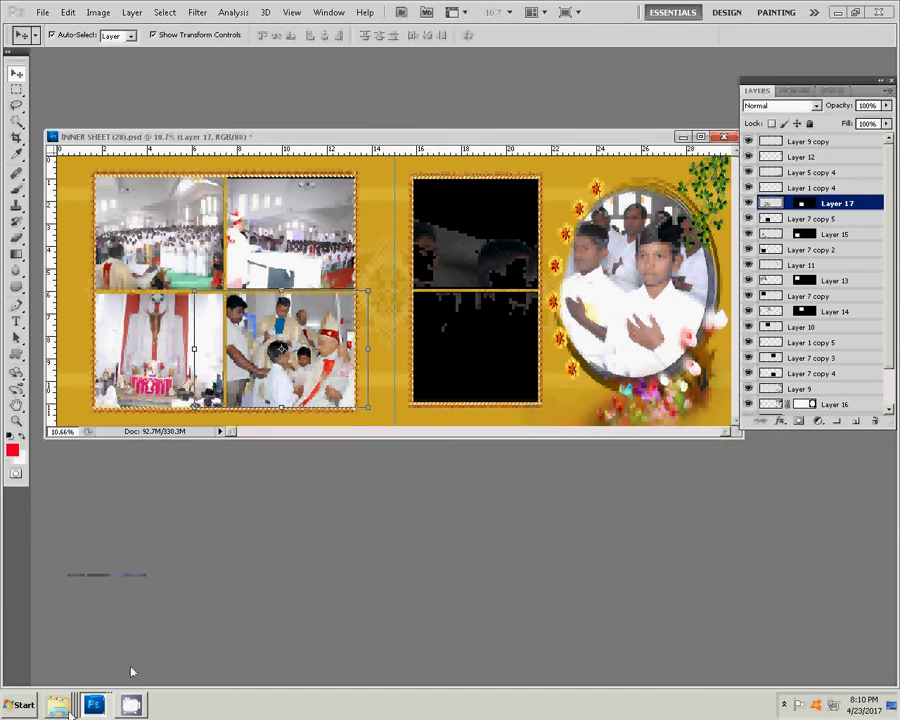
right_click(58, 705)
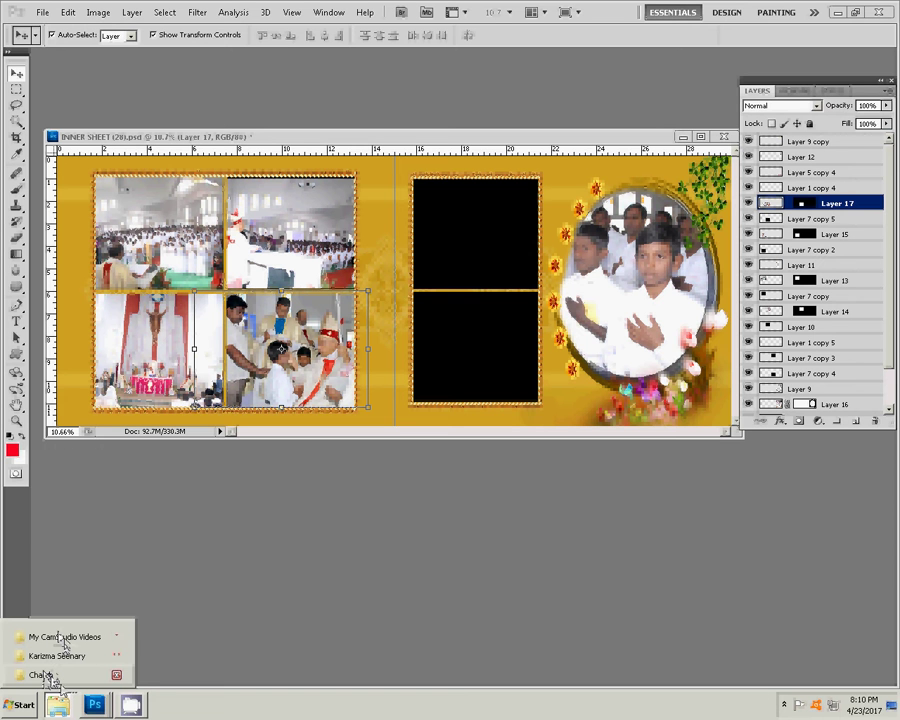
- Reopen the Church folder, browse down to DUS_0364 and return to Photoshop
left_click(44, 677)
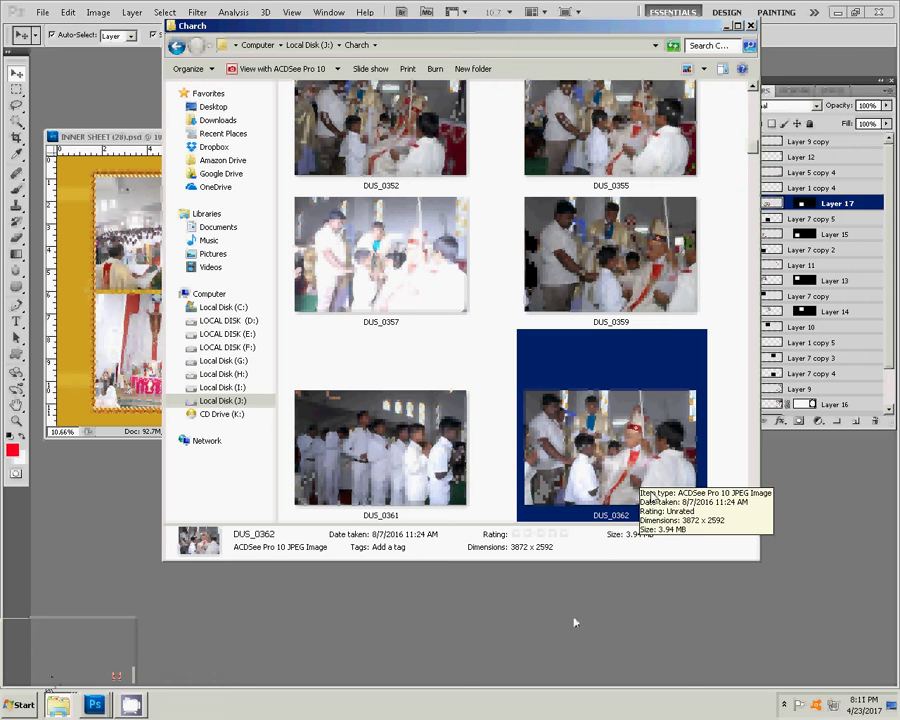
key("Down")
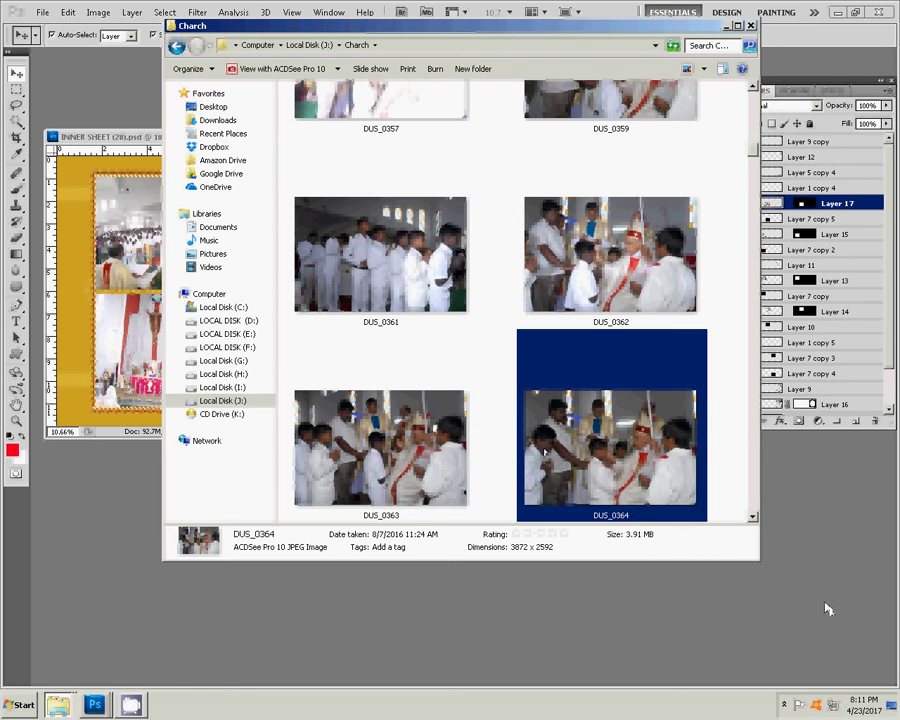
key("Return")
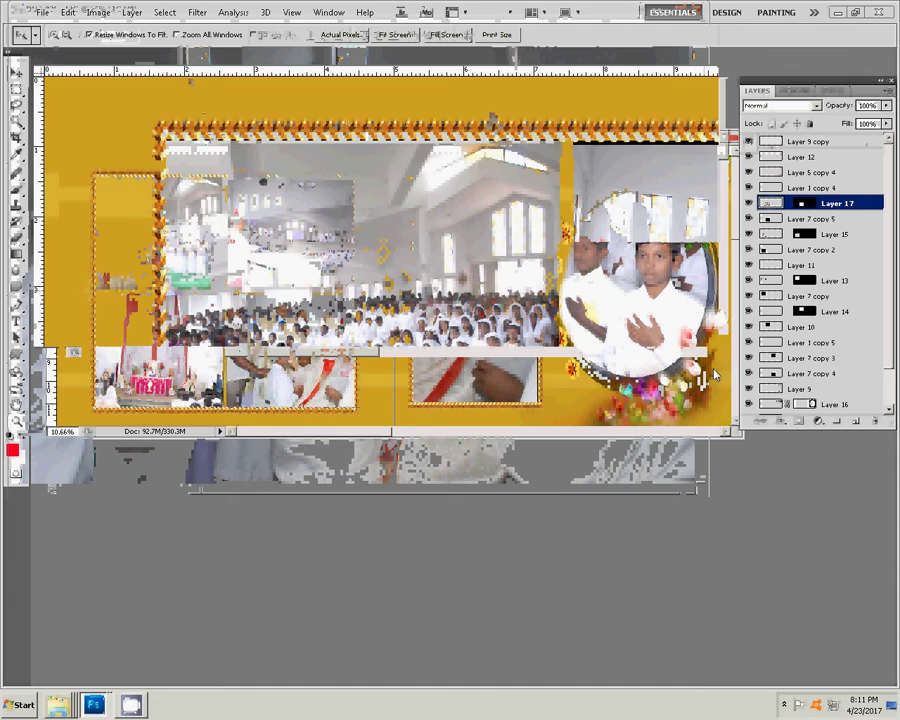
scroll(714, 375, "up", 3)
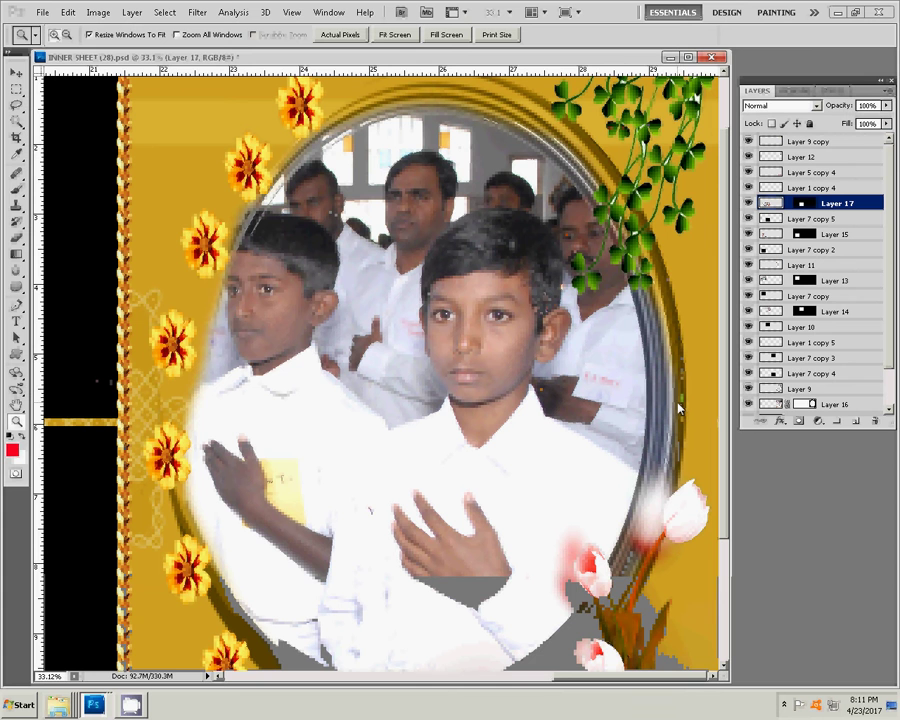
right_click(541, 279)
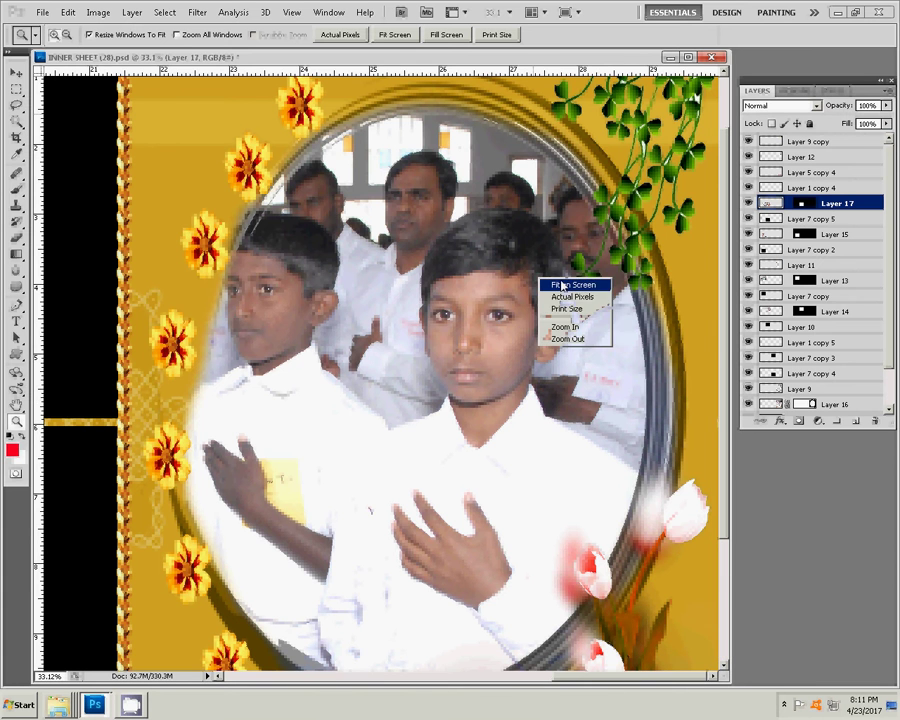
left_click(563, 285)
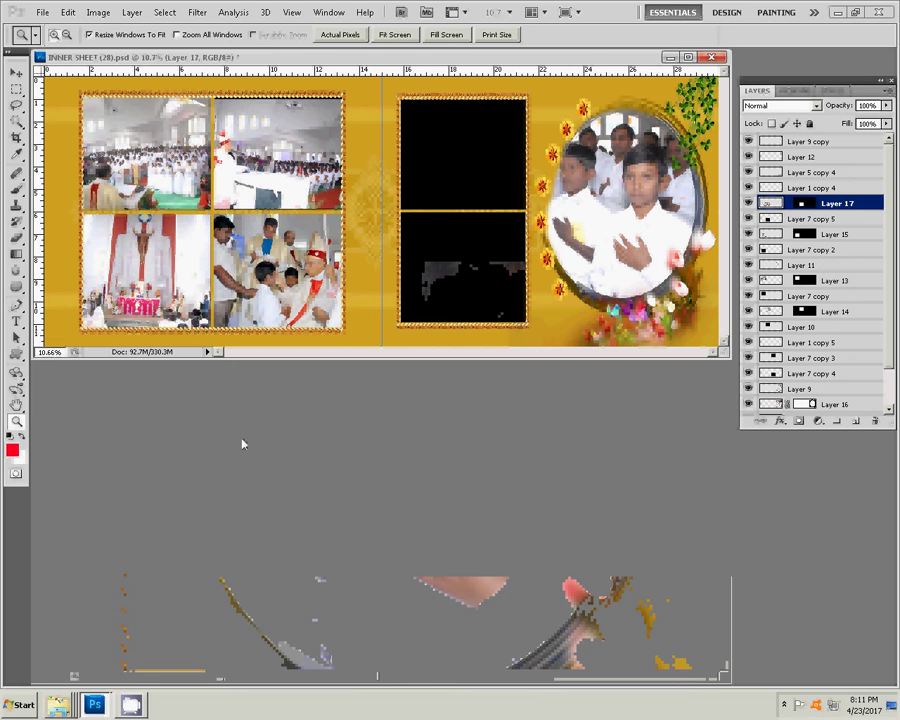
left_click(238, 240)
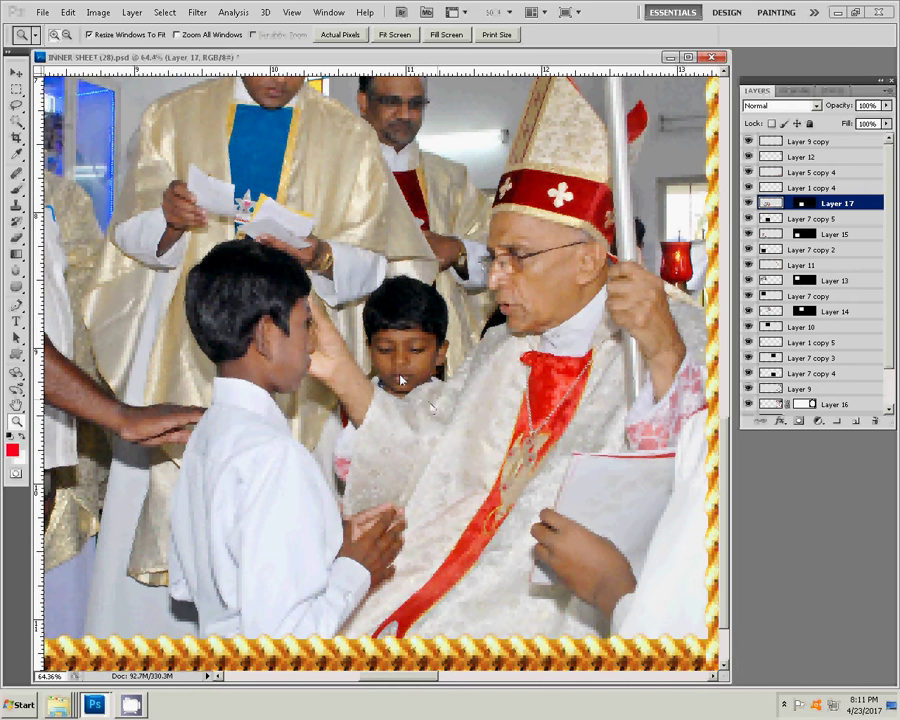
right_click(401, 378)
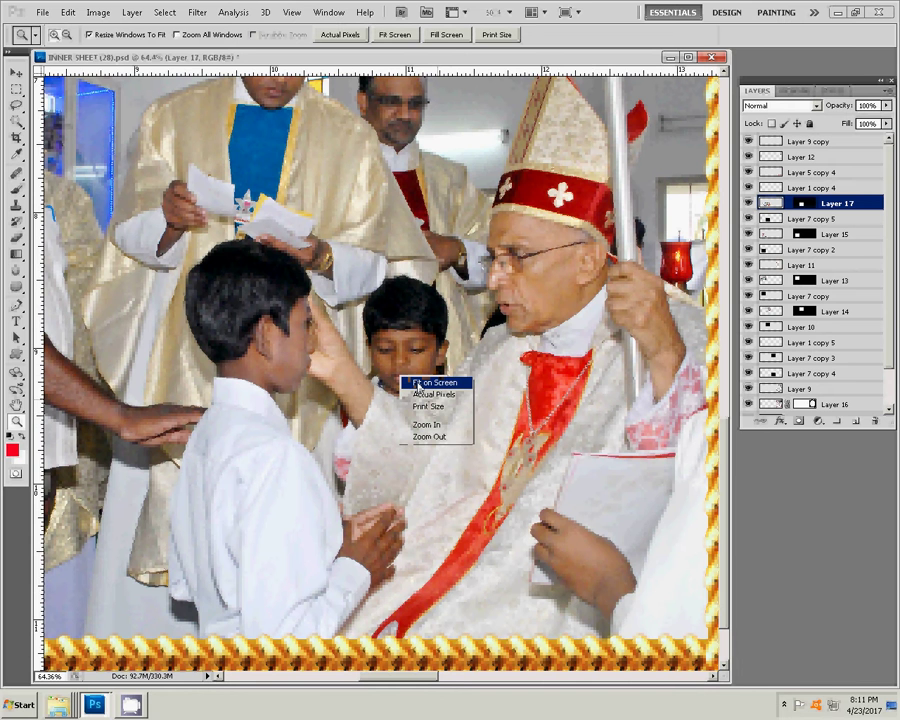
left_click(420, 384)
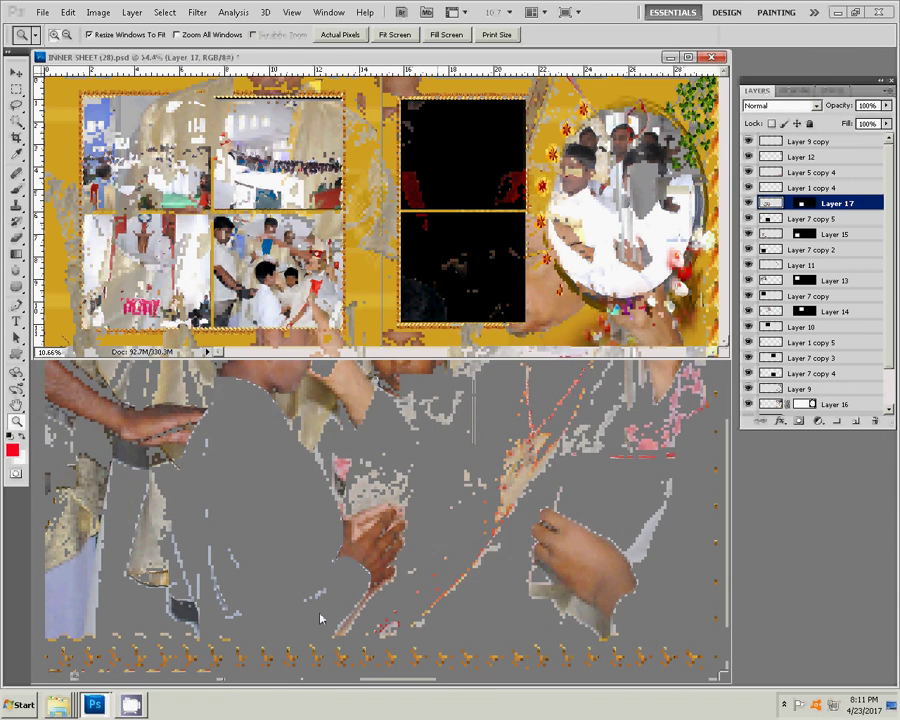
right_click(58, 705)
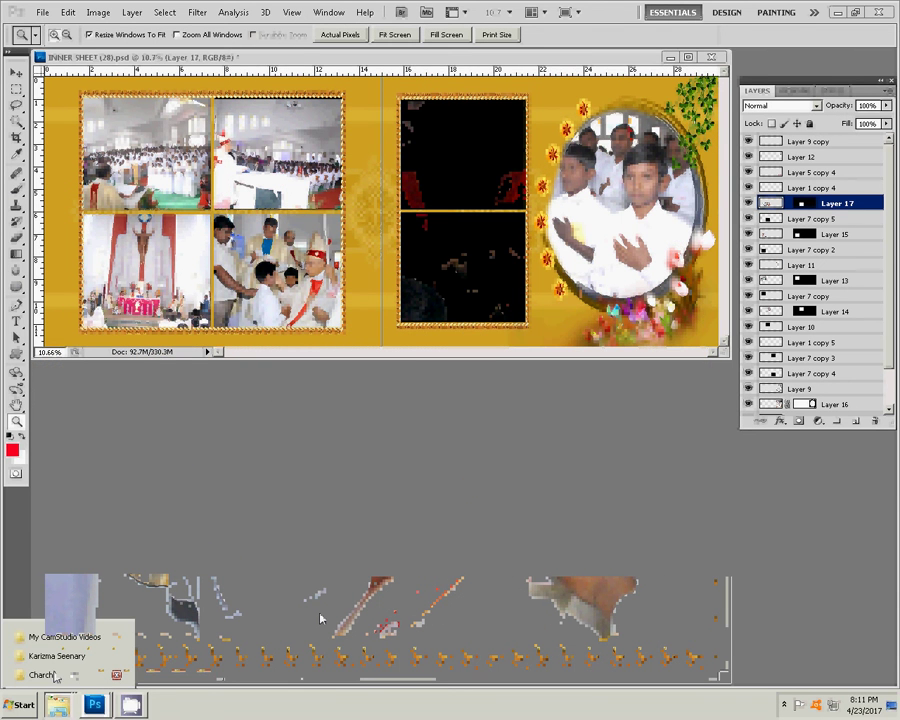
- Reopen the Church folder and view photo DUS_0367 full-size in ACDSee Quick View
left_click(42, 675)
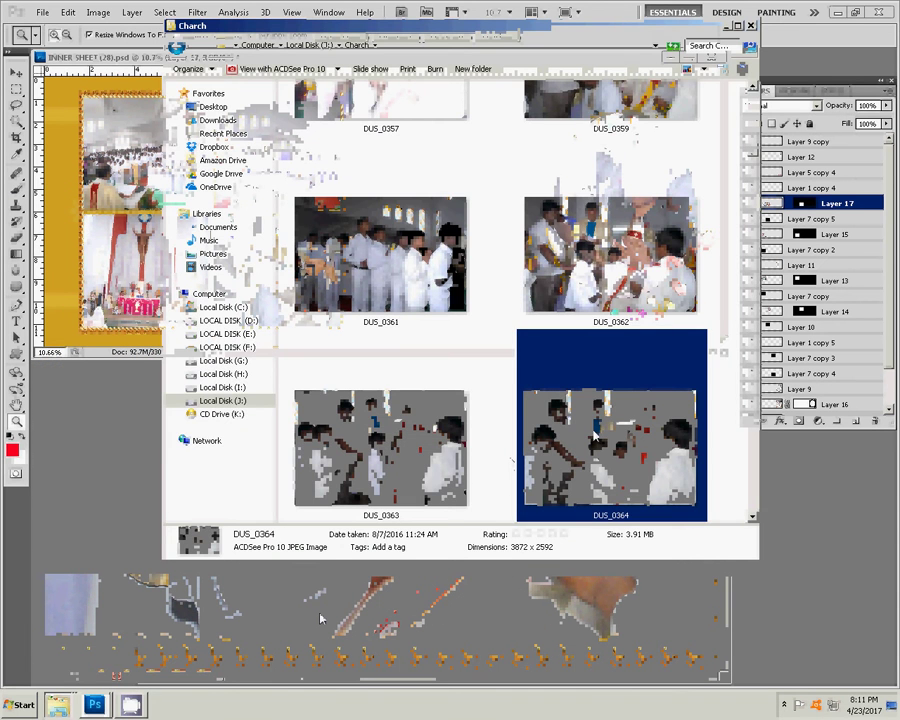
key("Down")
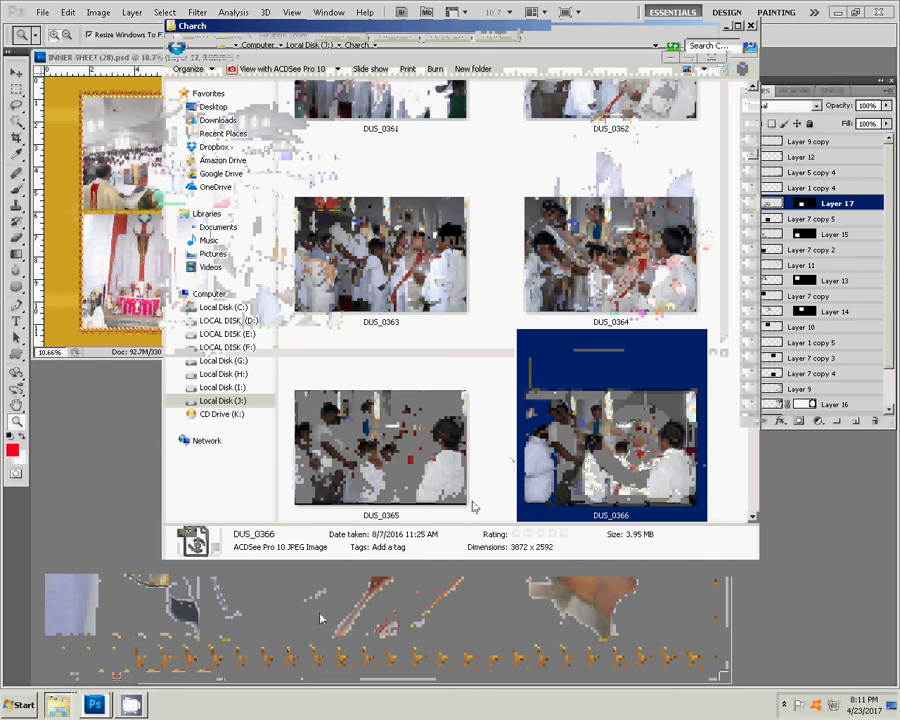
key("Left")
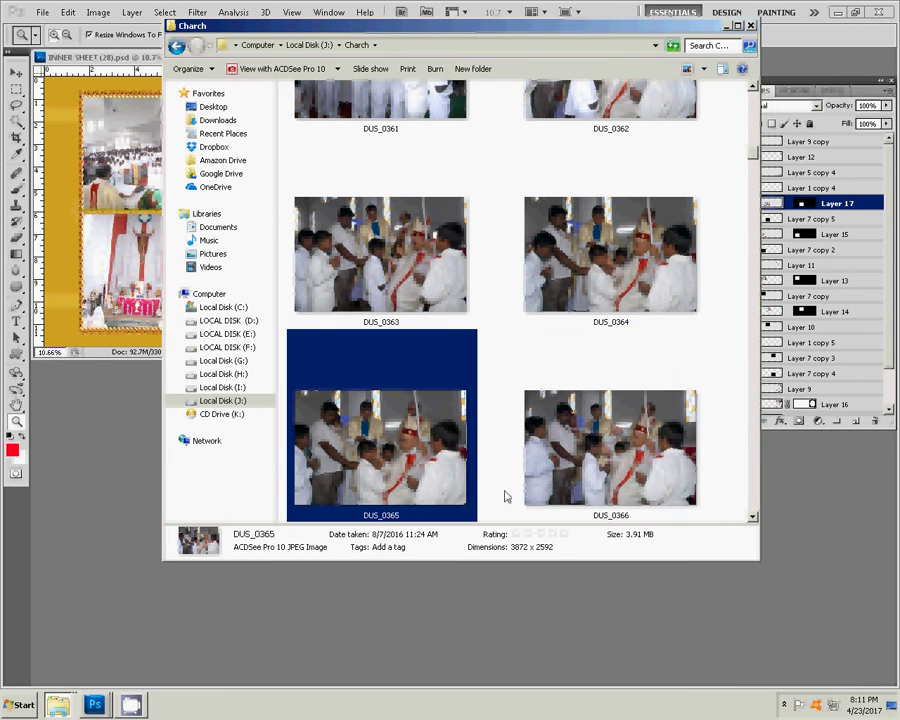
key("Down")
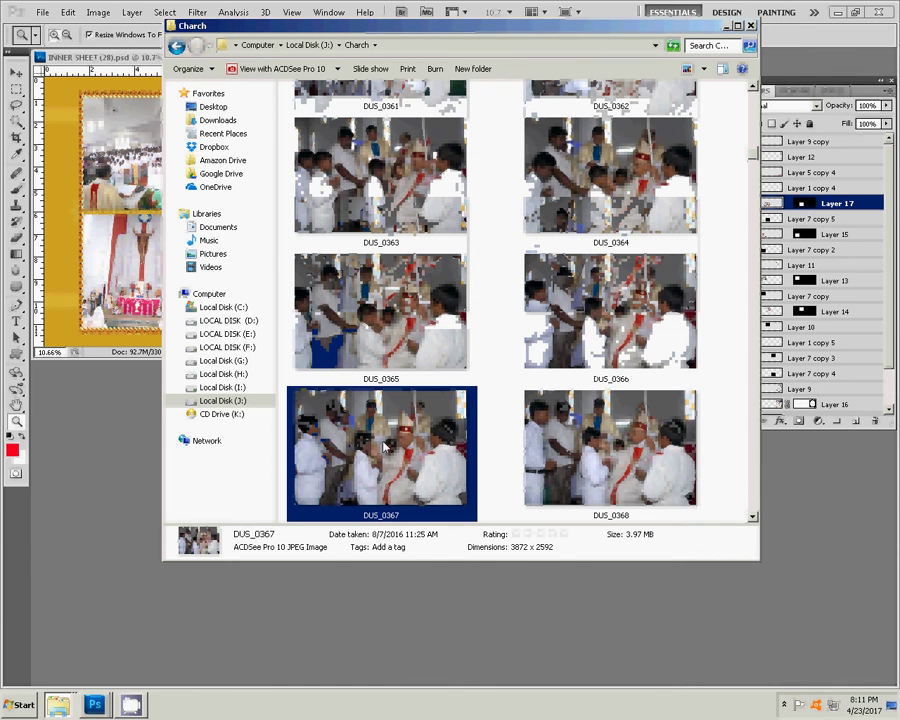
mouse_move(381, 449)
double_click(401, 434)
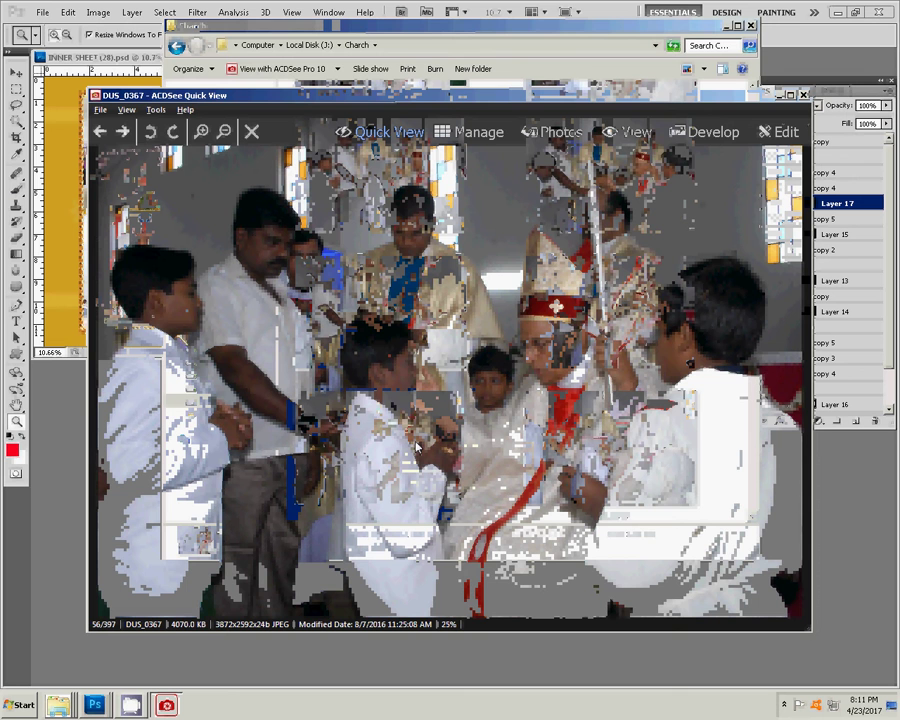
- Page through the ceremony photos in ACDSee Quick View up to DUS_0411
scroll(400, 467, "down", 2)
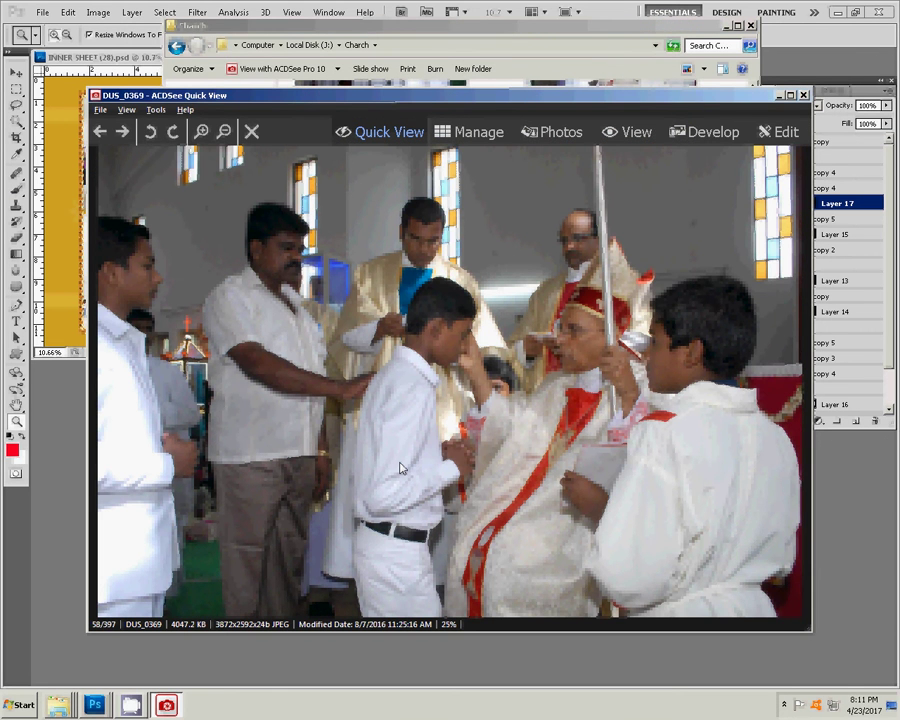
scroll(400, 467, "down", 4)
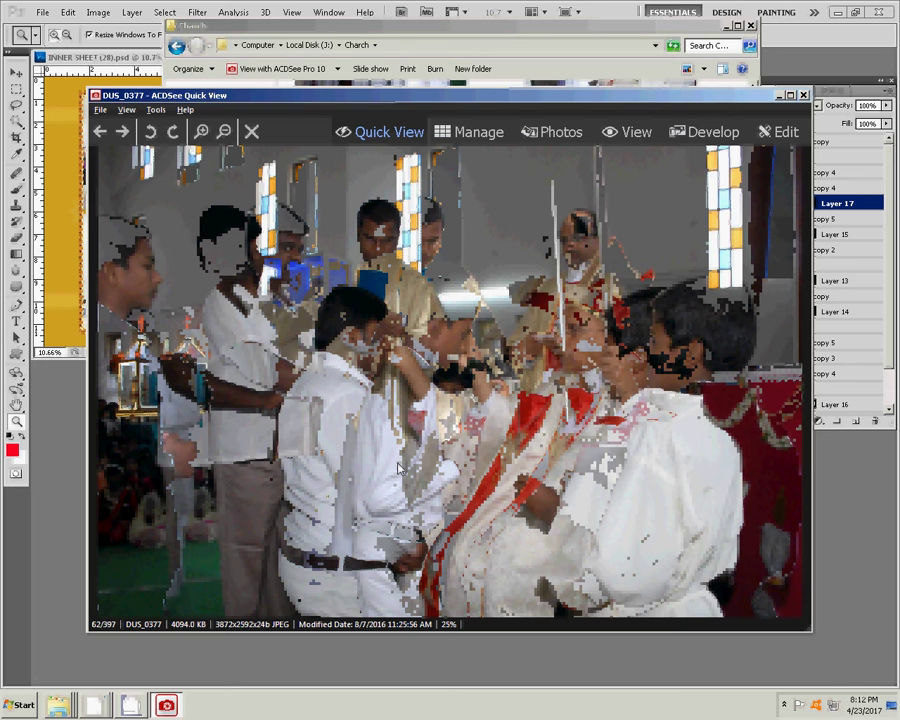
scroll(400, 467, "down", 2)
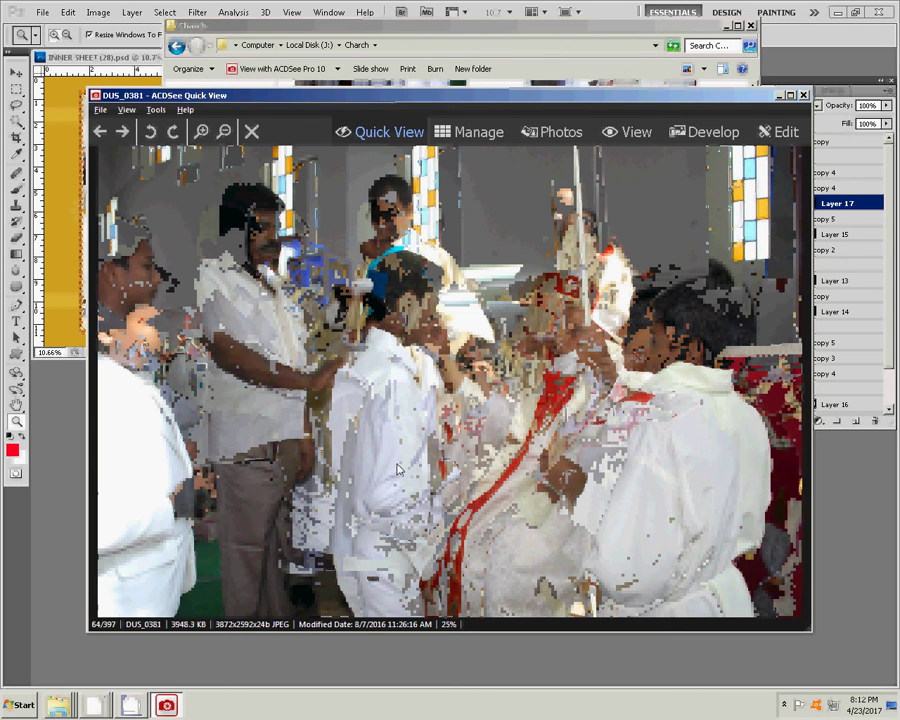
scroll(400, 467, "down", 2)
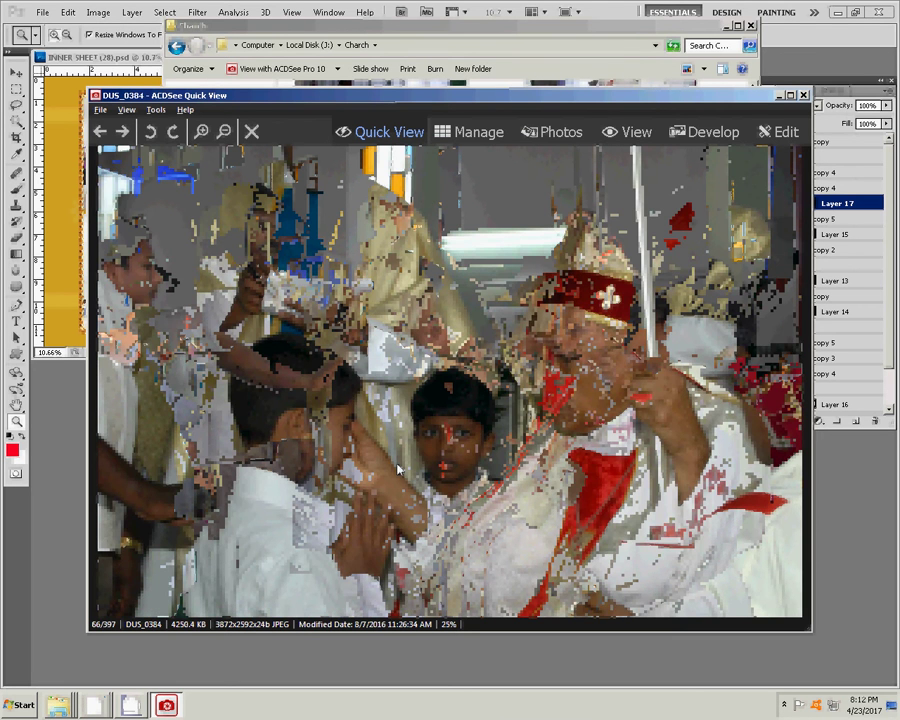
scroll(397, 468, "down", 3)
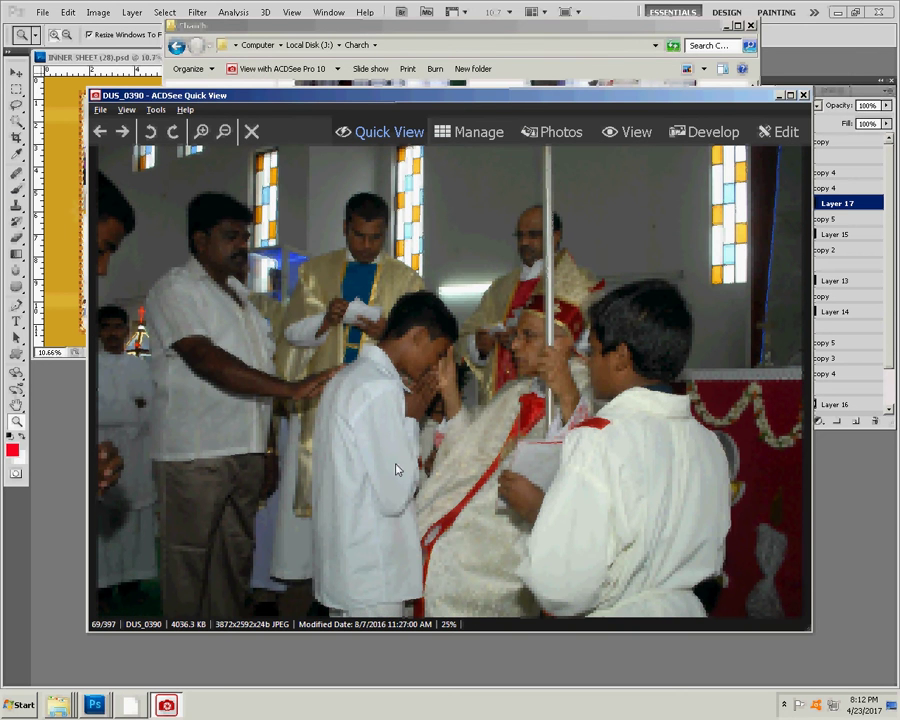
scroll(397, 468, "down", 4)
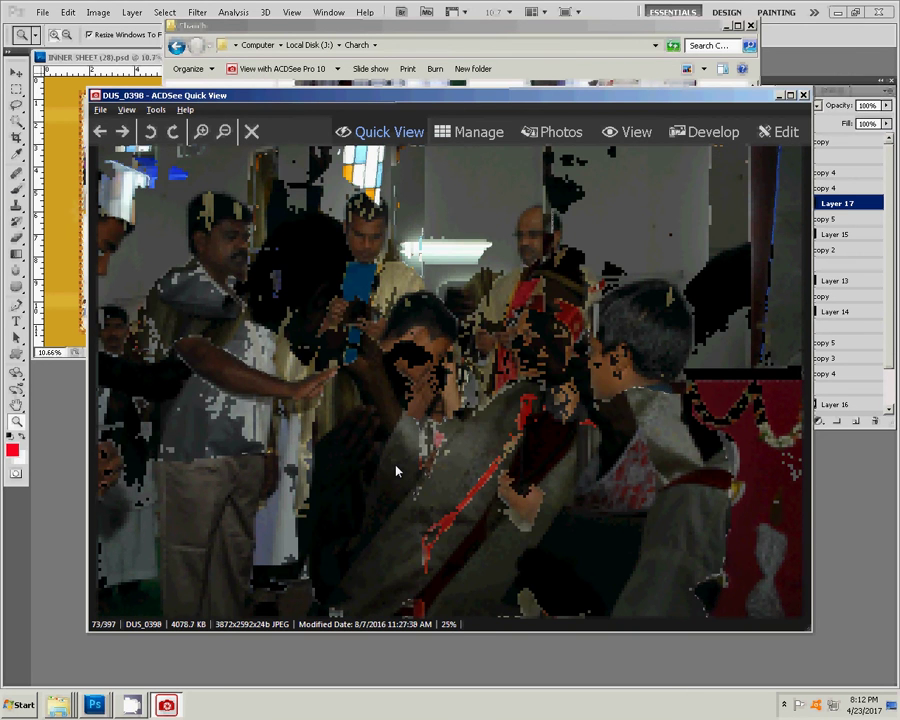
scroll(396, 470, "down", 3)
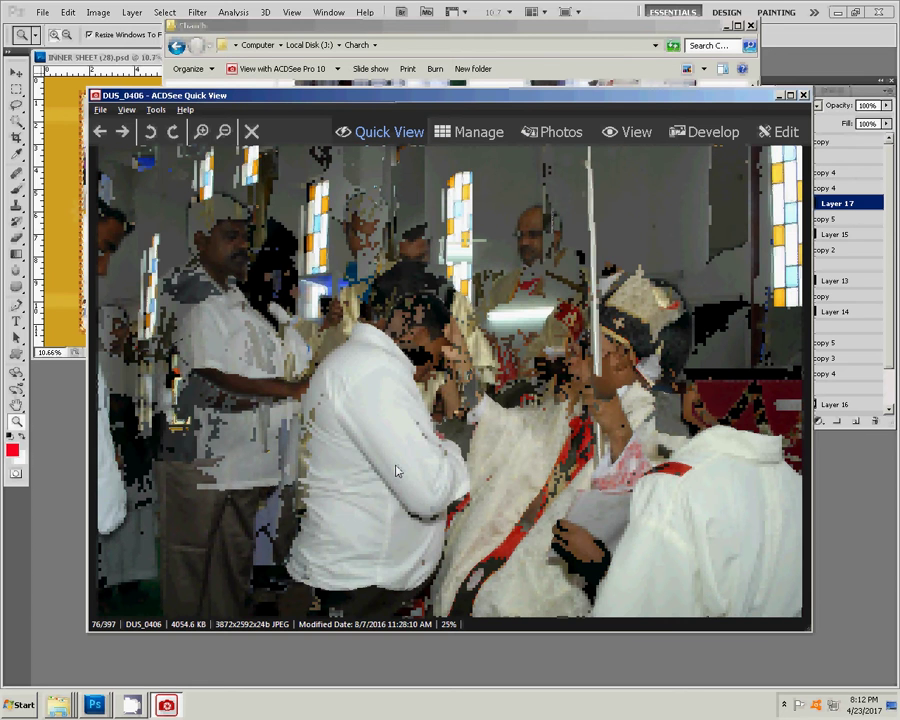
scroll(396, 470, "down", 3)
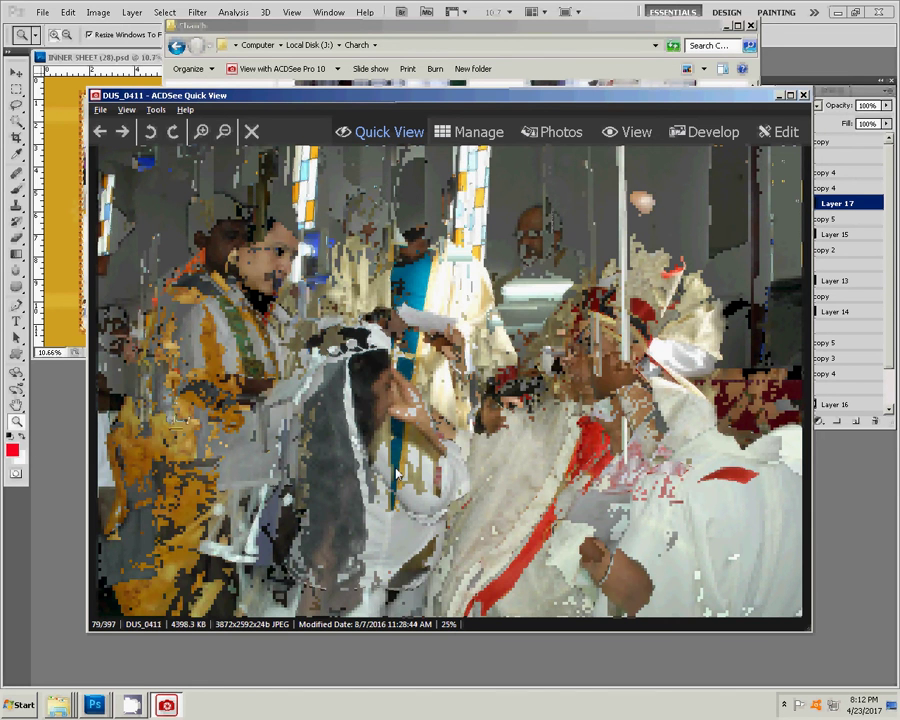
- Move down through the Church thumbnails and pick DUS_0457 of the boys seated in pews
scroll(397, 475, "down", 1)
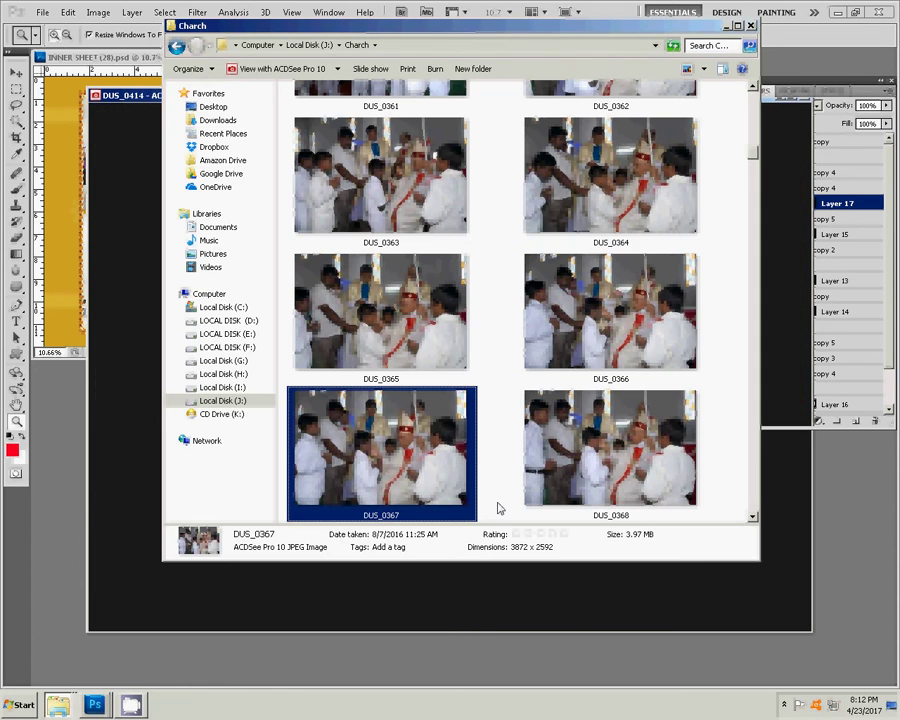
scroll(516, 482, "down", 1)
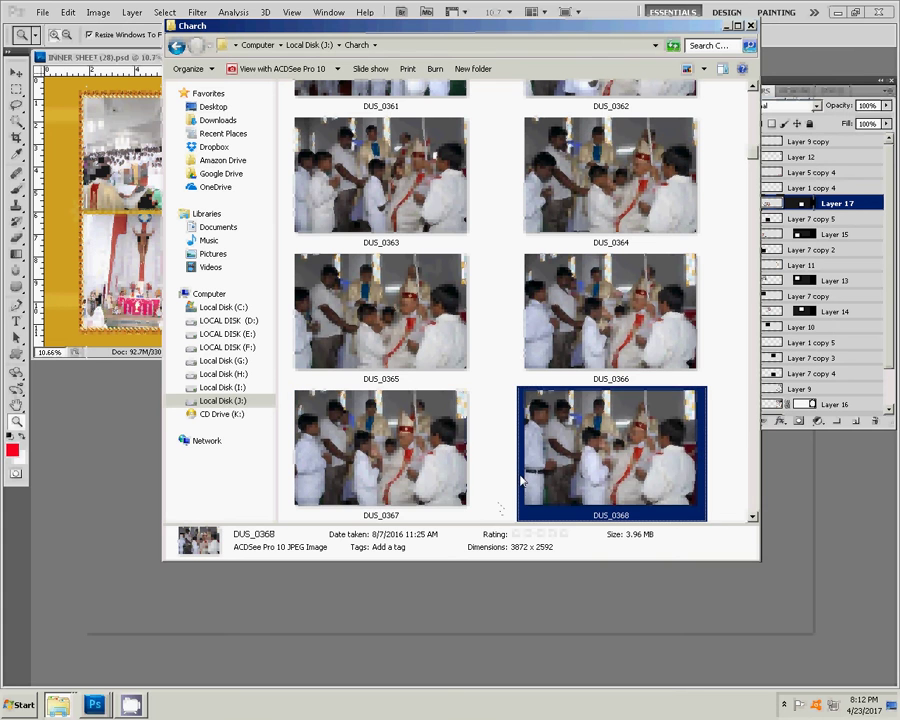
scroll(533, 470, "down", 3)
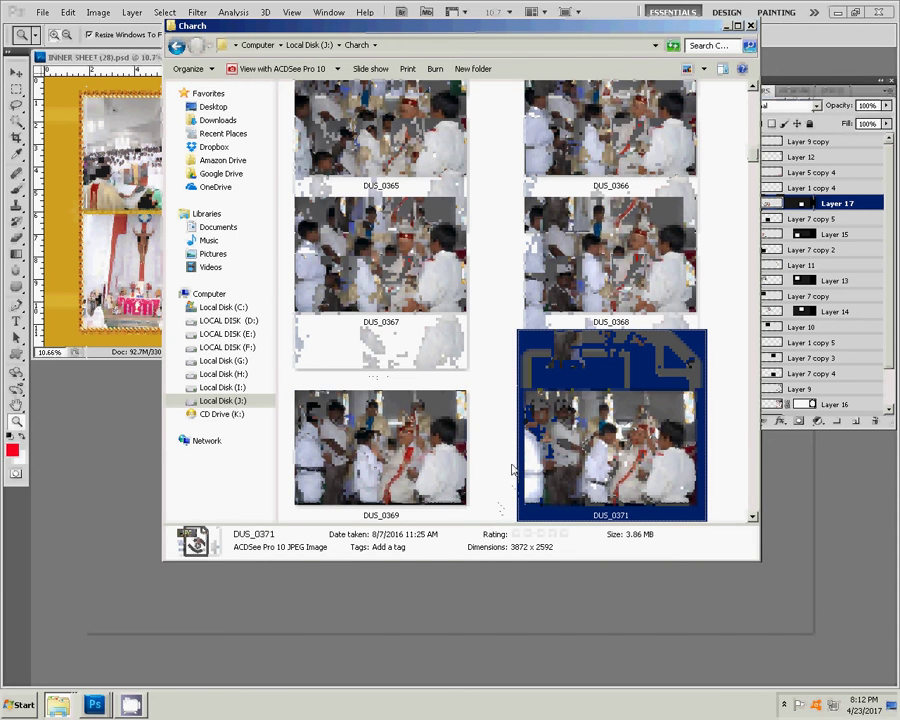
key("Down")
key("Down")
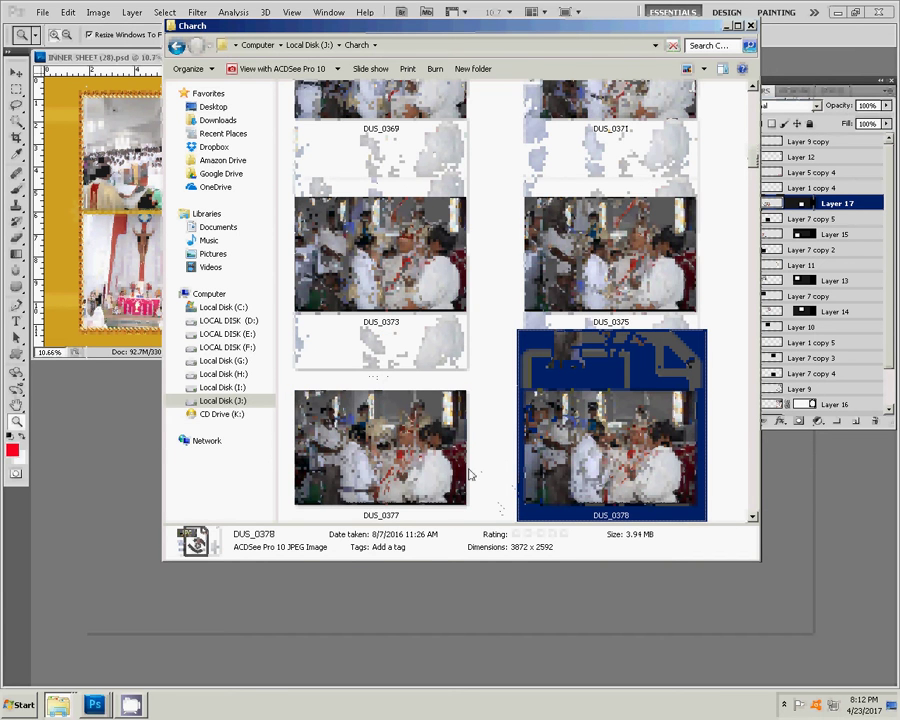
key("Down")
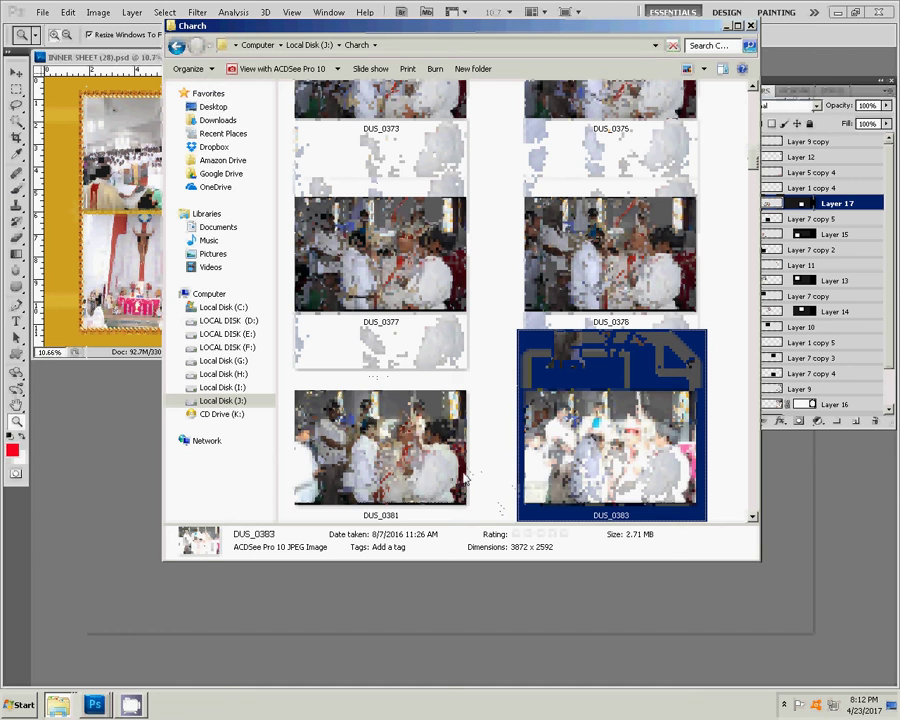
key("Down")
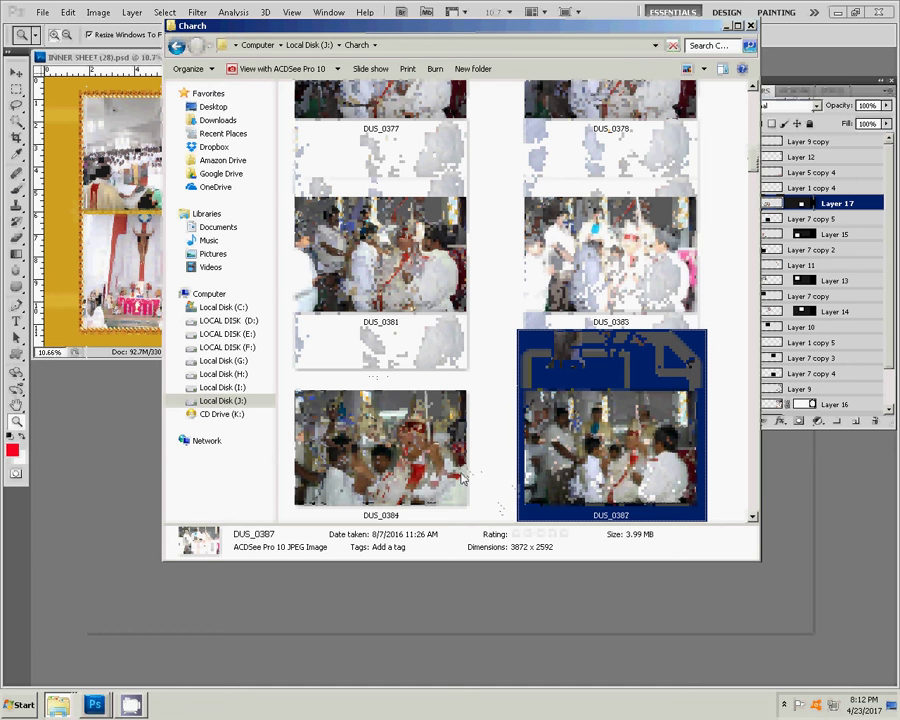
key("Down")
key("Down")
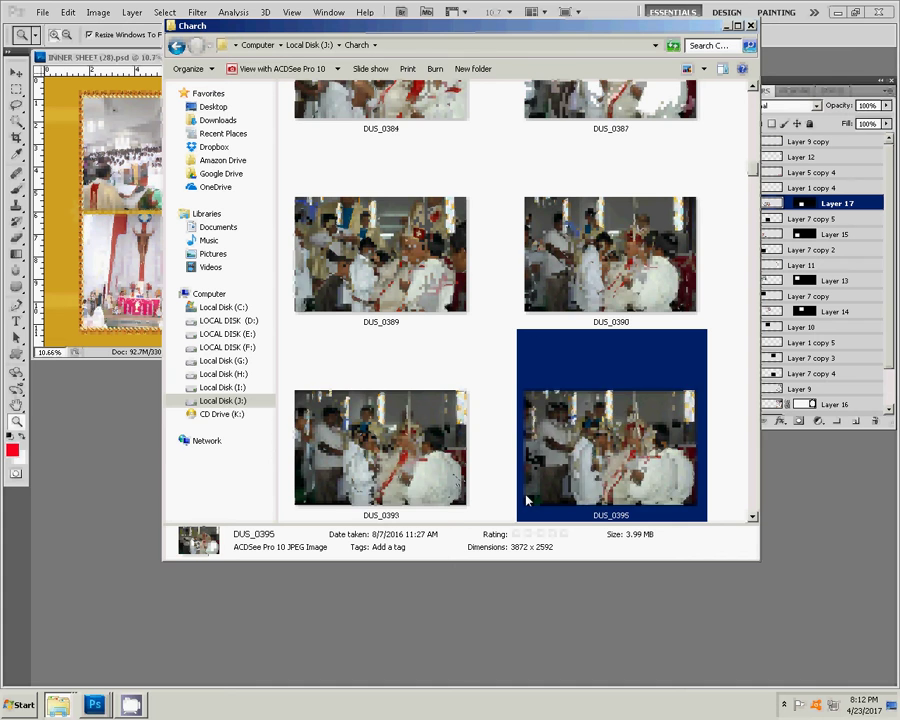
key("Down")
key("Down")
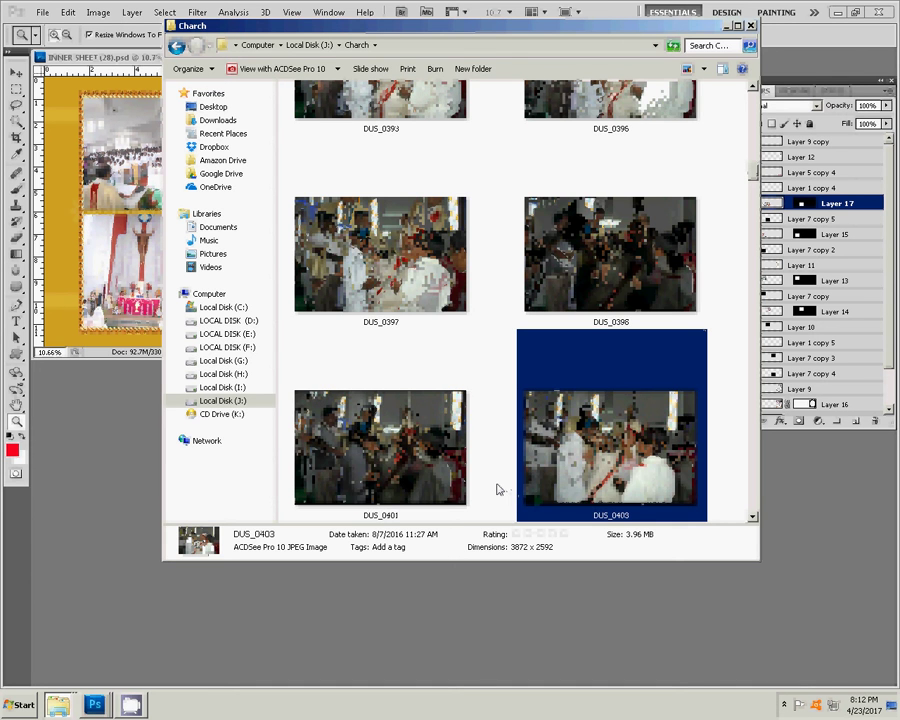
key("Down")
key("Down")
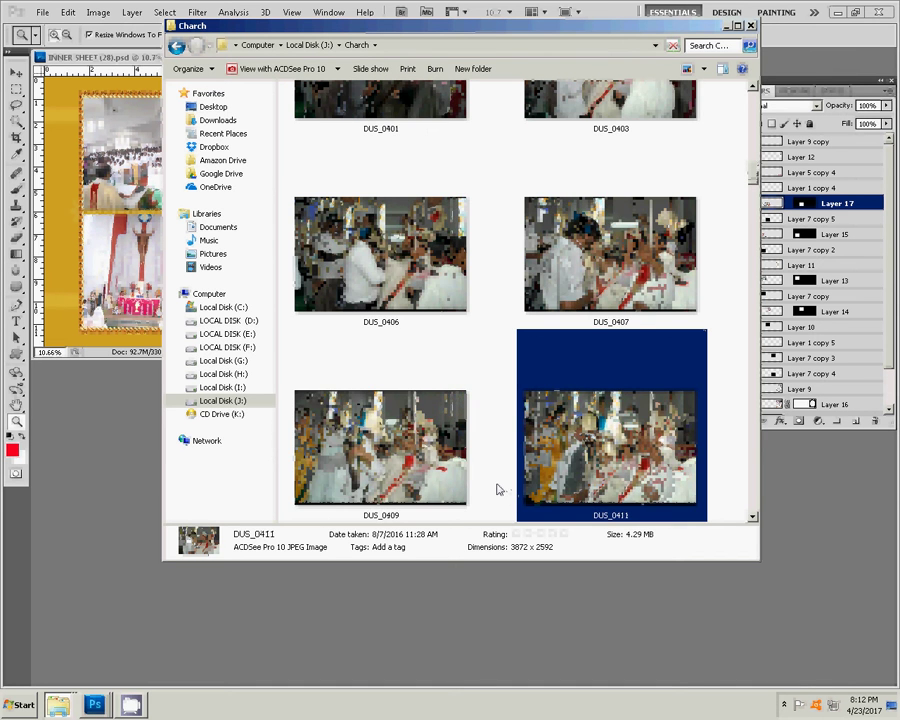
key("Down")
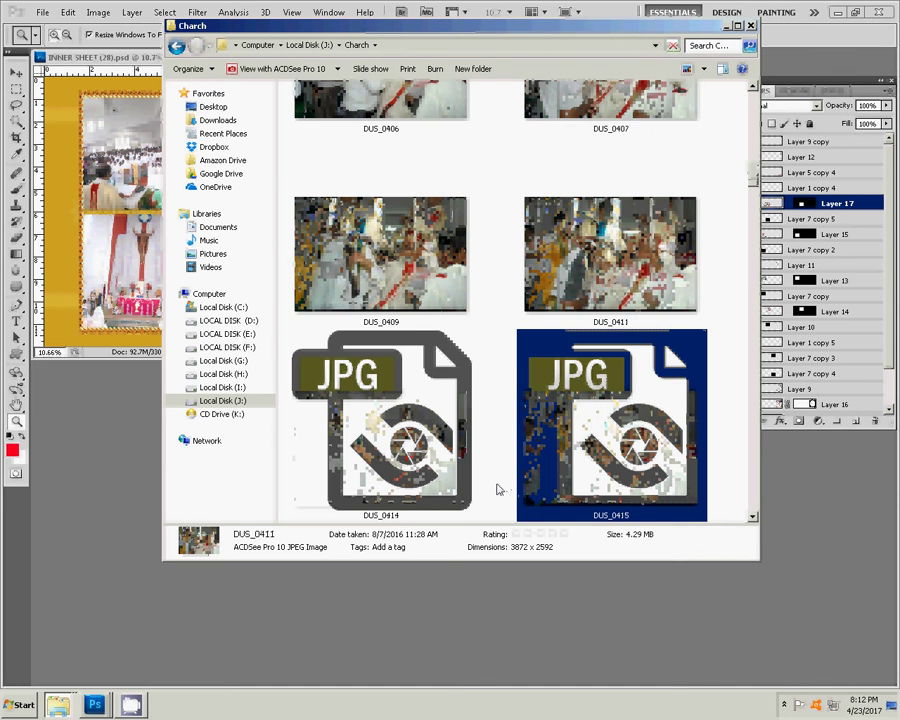
key("Down")
key("Down")
key("Down")
key("Down")
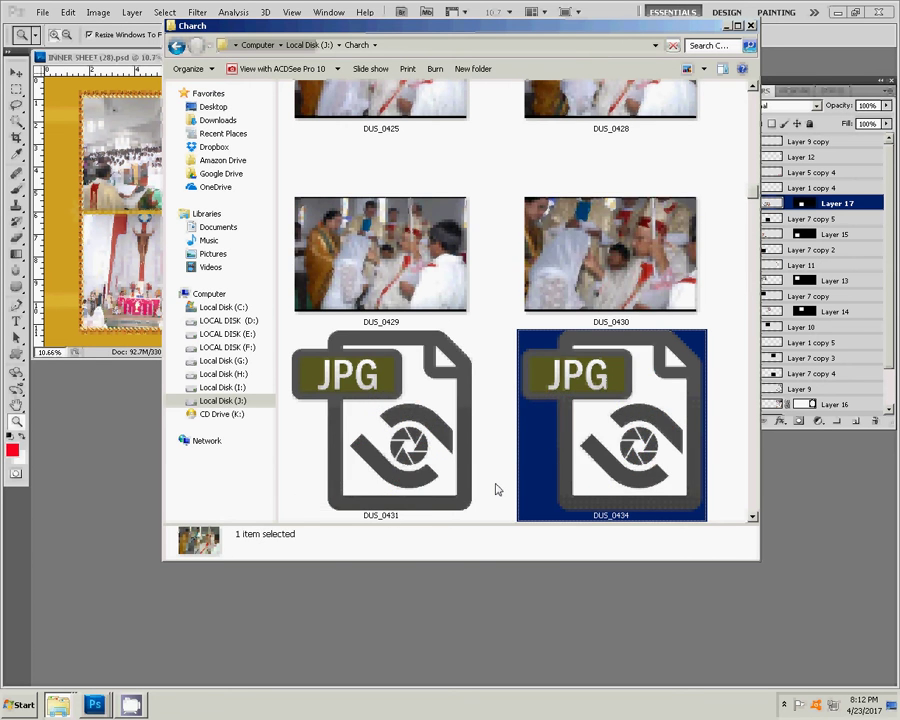
key("Down")
key("Down")
key("Down")
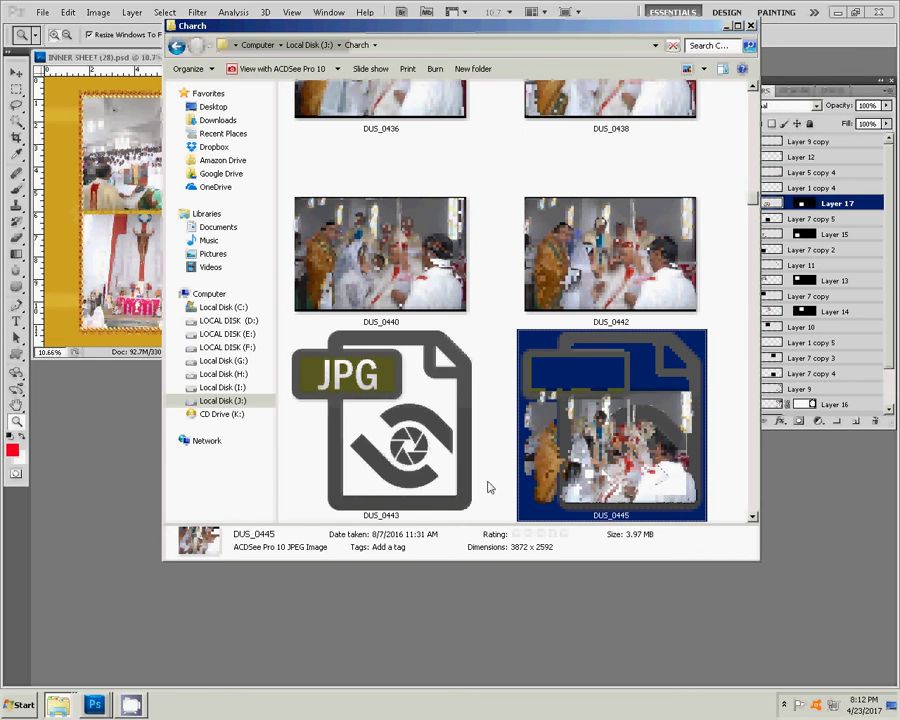
key("Down")
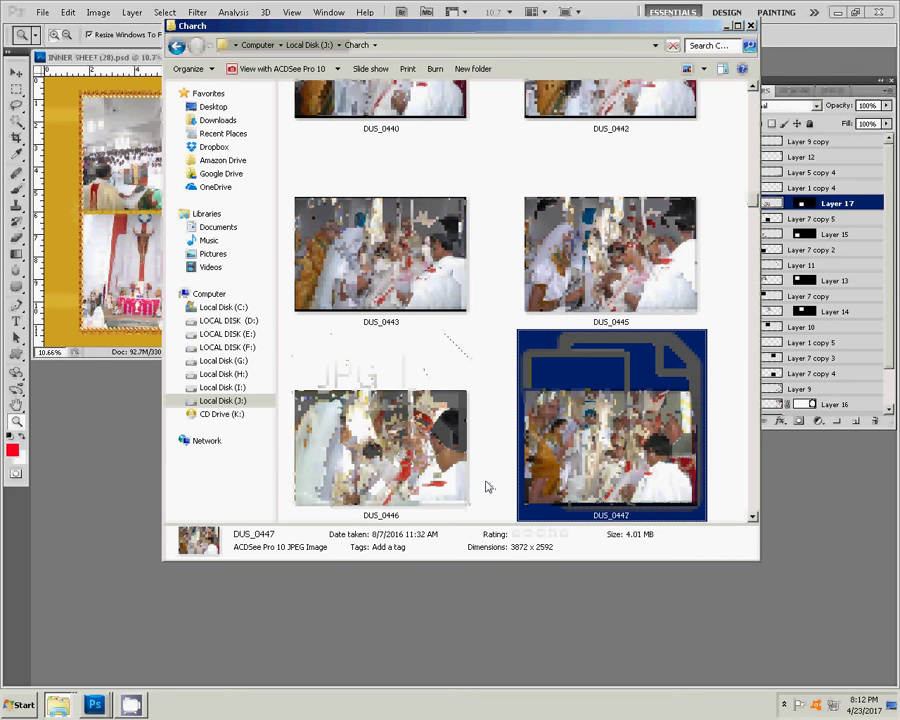
key("Down")
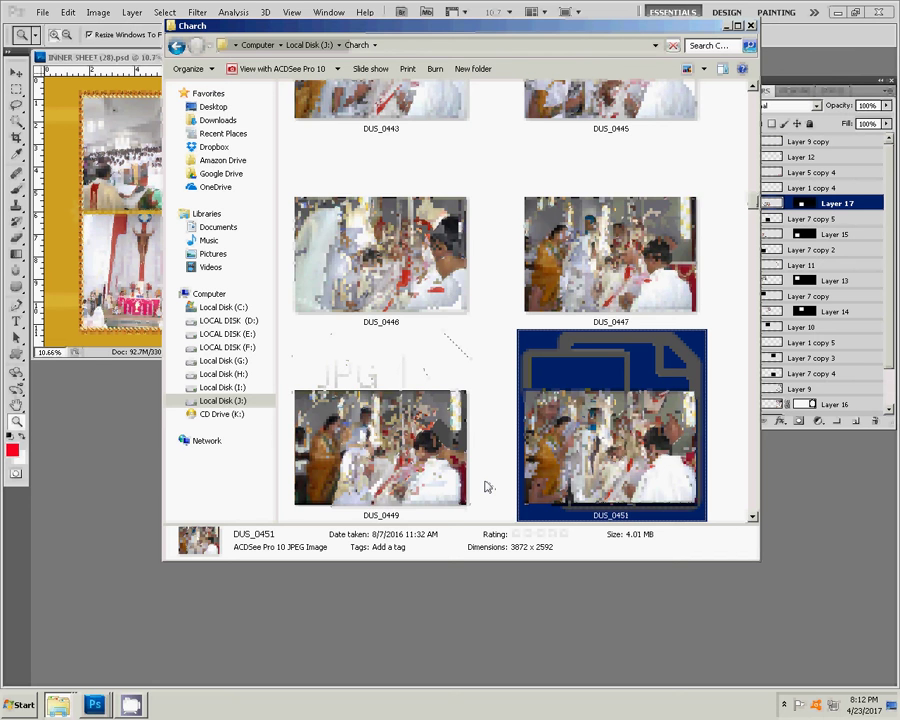
key("Down")
key("Down")
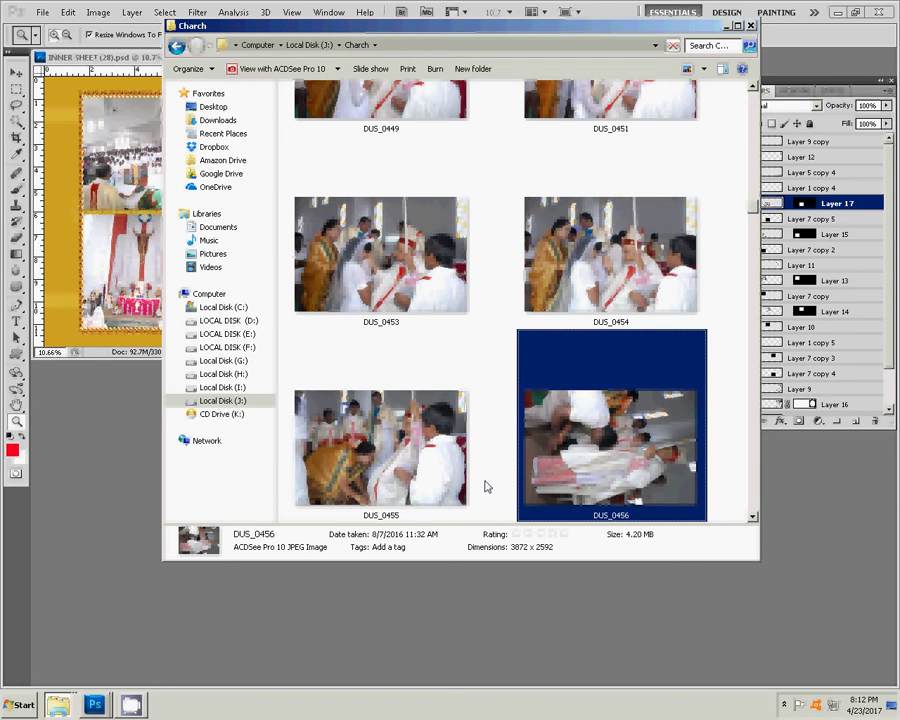
key("Down")
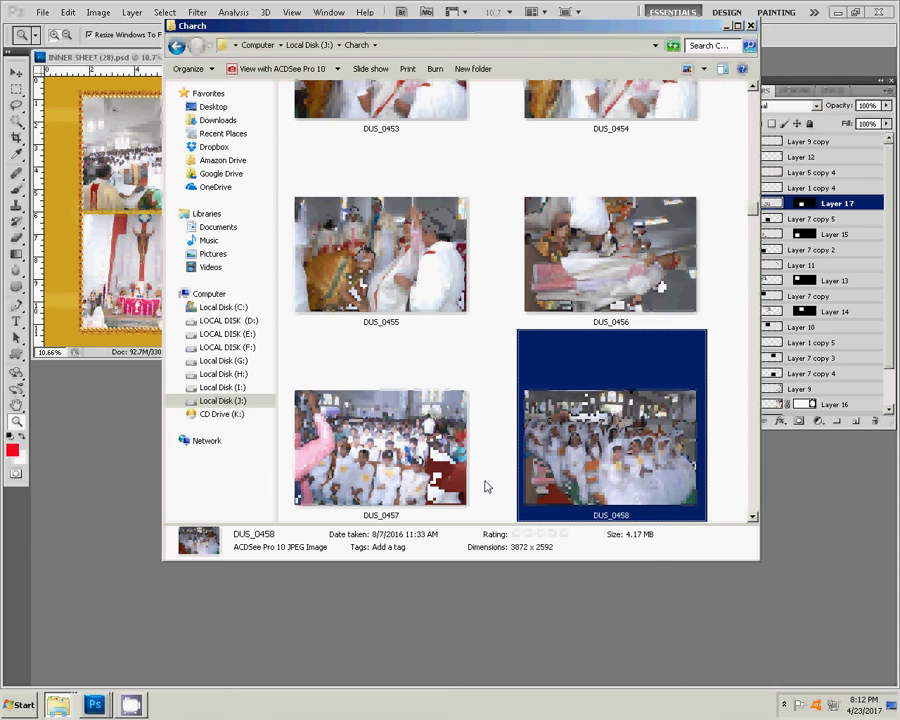
left_click(370, 487)
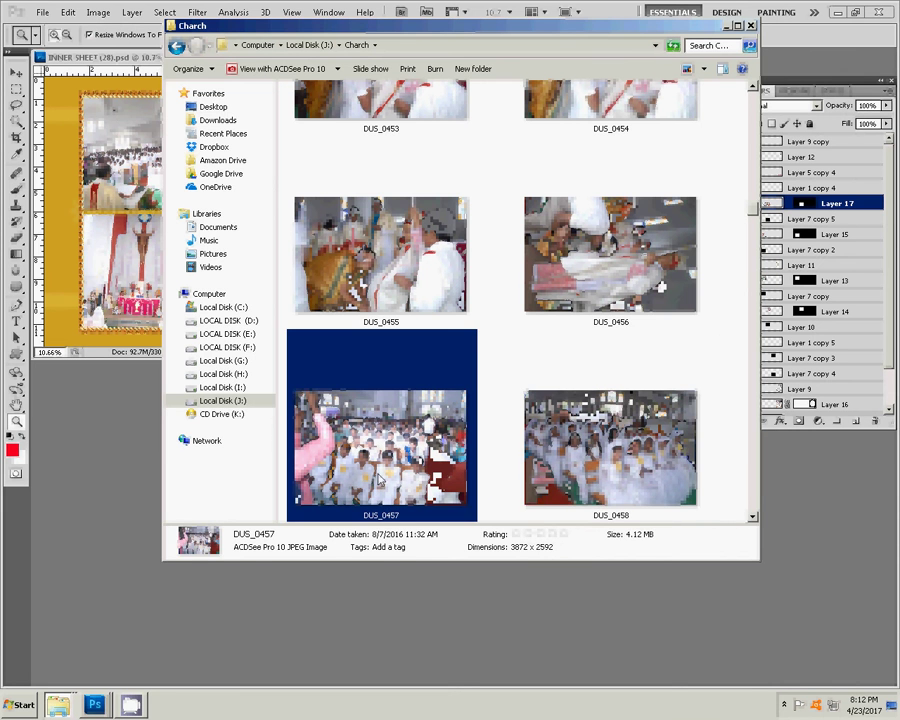
double_click(380, 483)
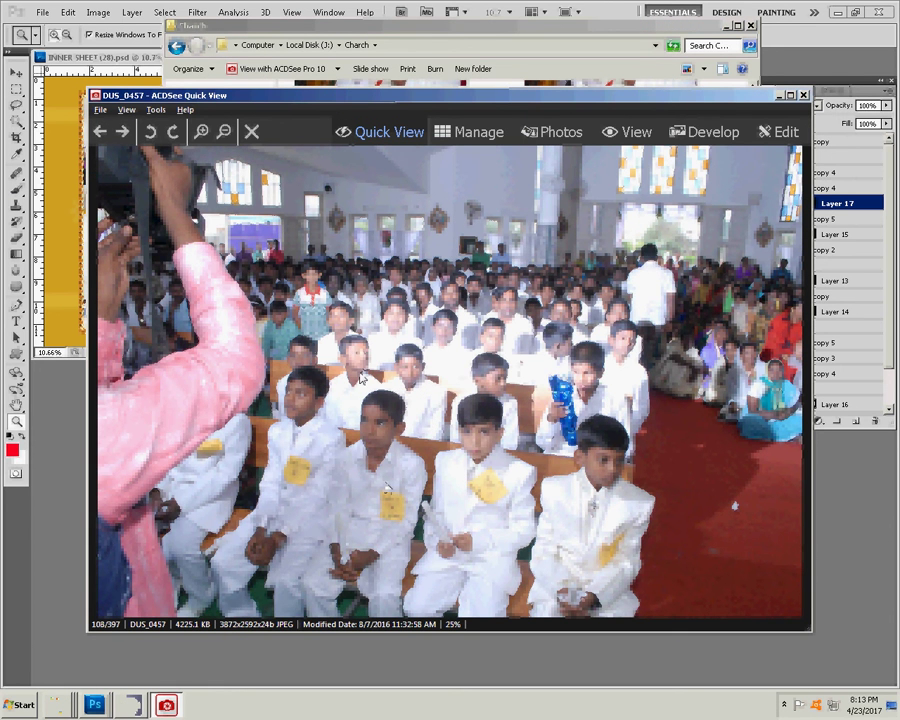
scroll(363, 380, "down", 2)
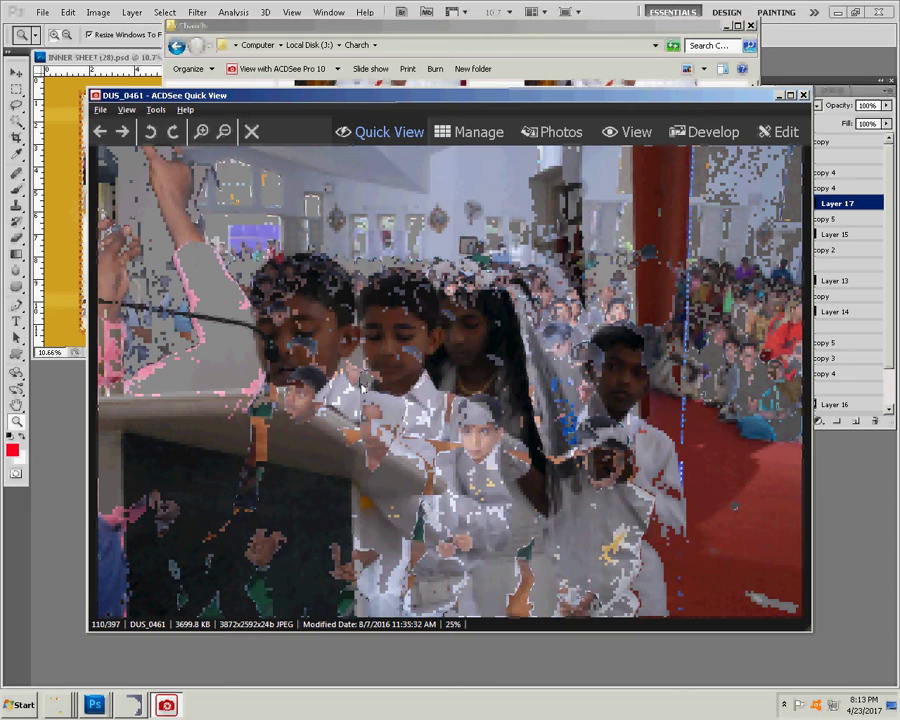
scroll(365, 403, "down", 1)
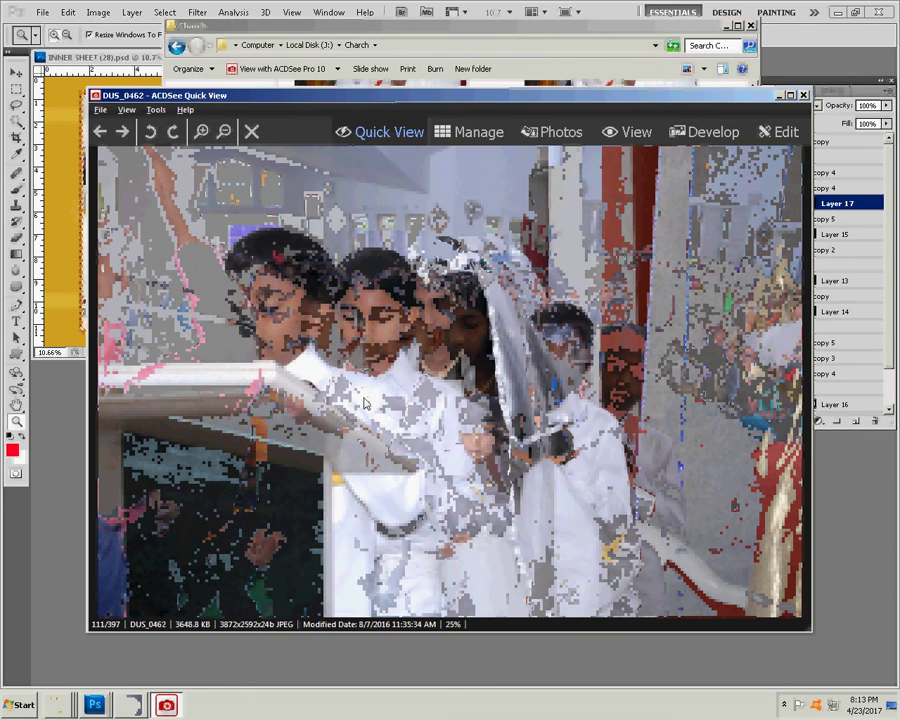
scroll(365, 403, "up", 1)
scroll(365, 403, "up", 1)
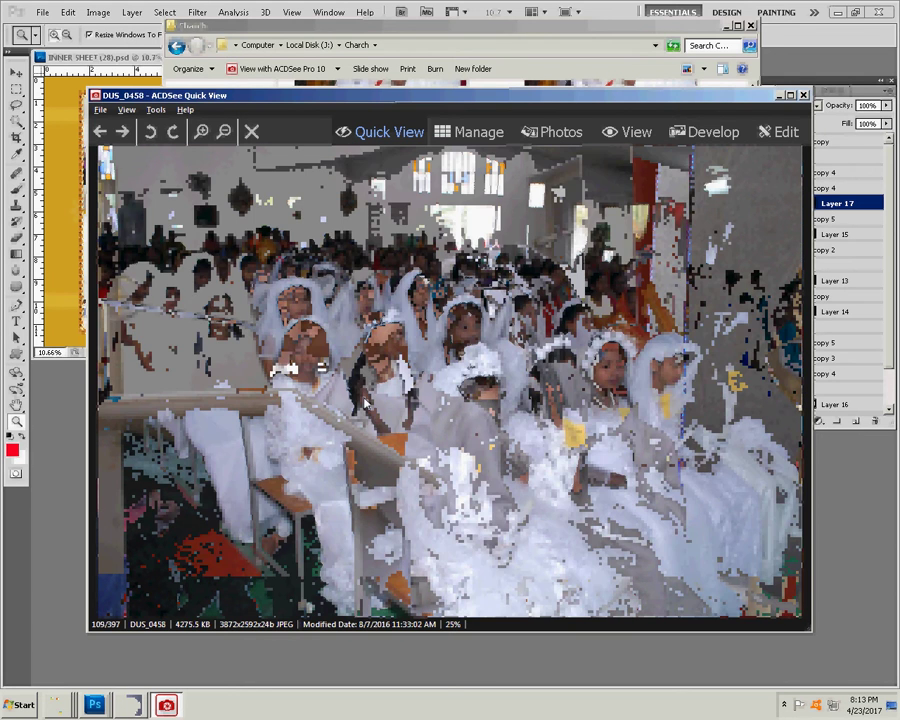
scroll(365, 403, "up", 1)
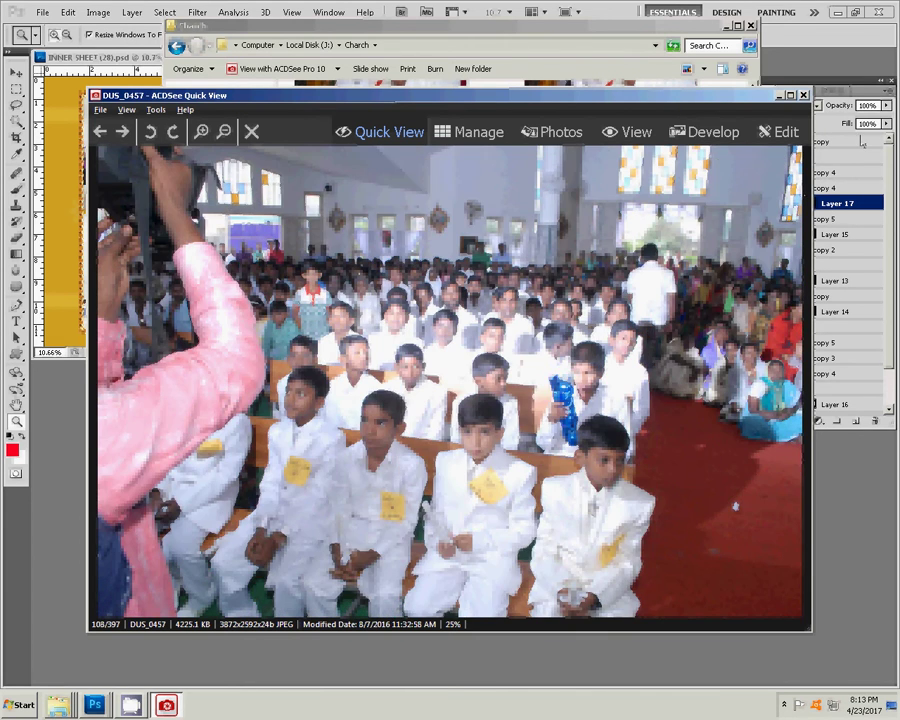
left_click(804, 96)
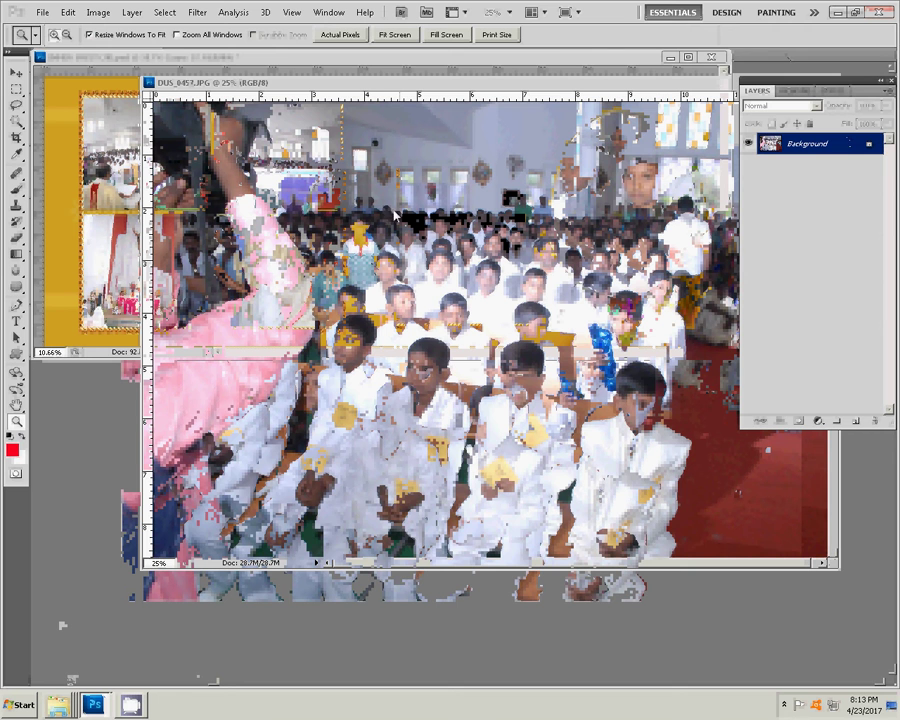
- Copy a wide rectangular selection of the seated boys in DUS_0457 and return to the album
key("m")
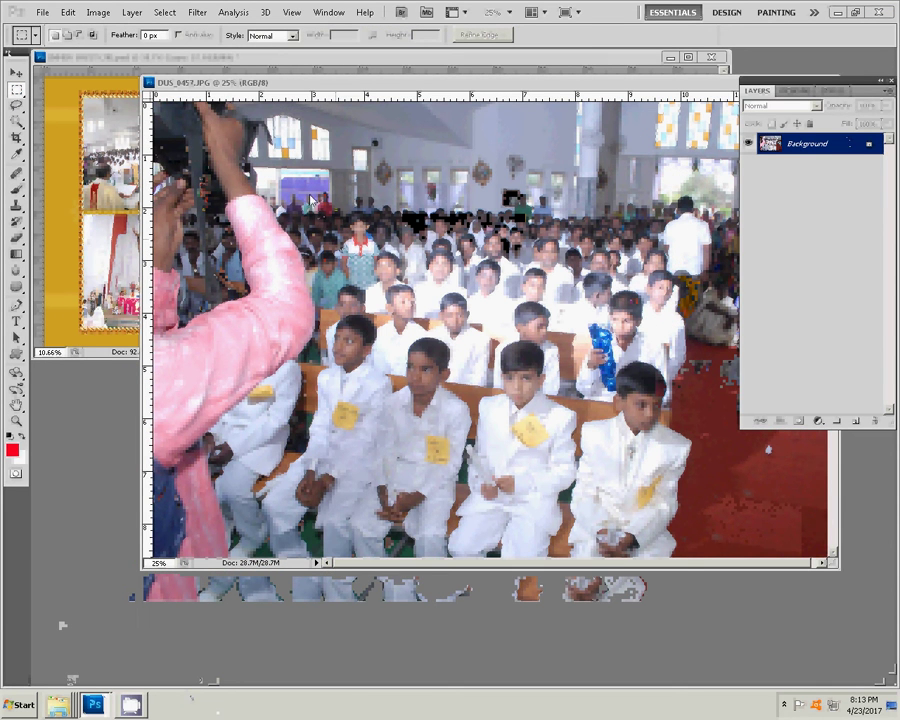
left_click_drag(310, 190, 662, 427)
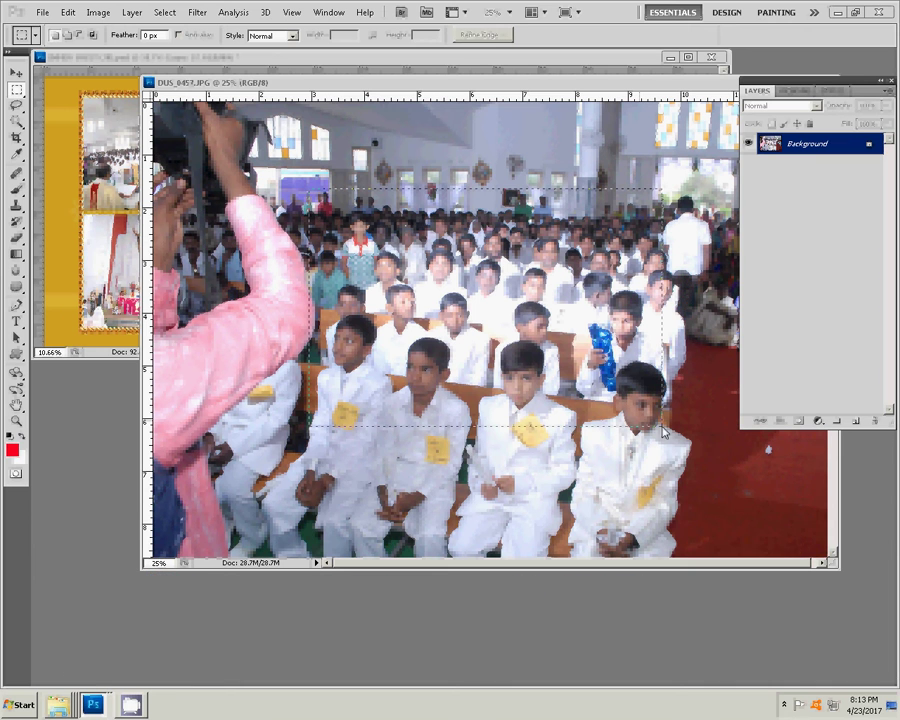
left_click_drag(715, 458, 713, 451)
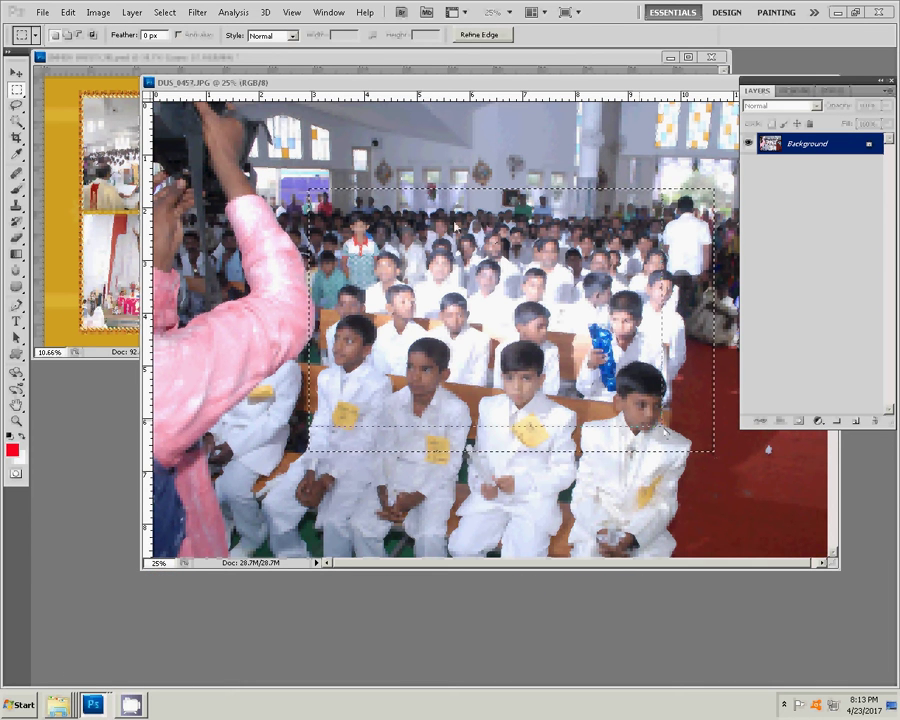
key("ctrl+Tab")
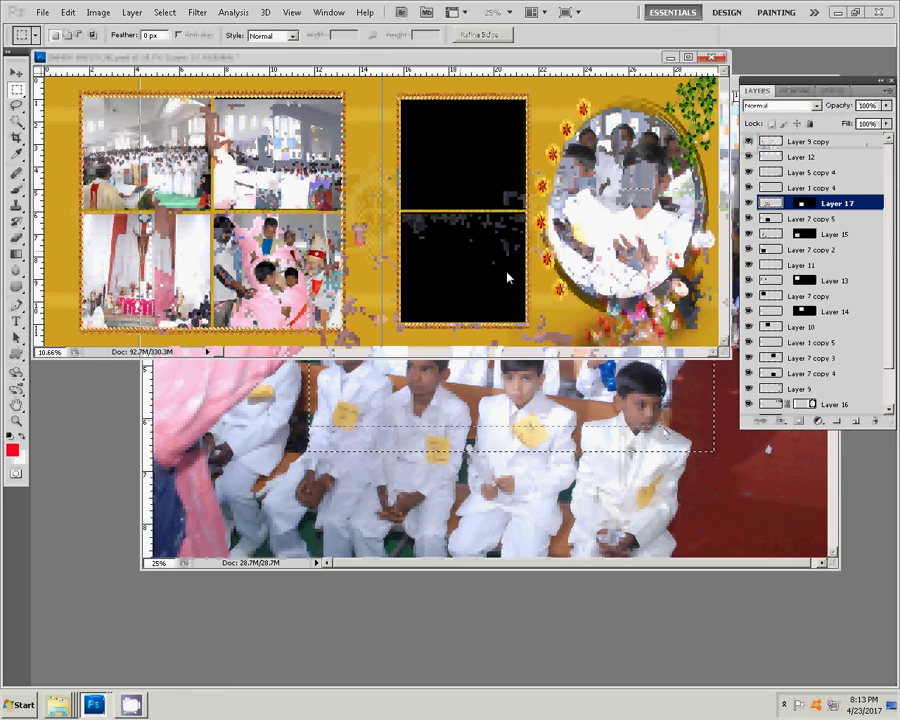
- Zoom in on the right page's upper black frame and paste the seated-boys photo into it
key("z")
left_click_drag(375, 144, 549, 218)
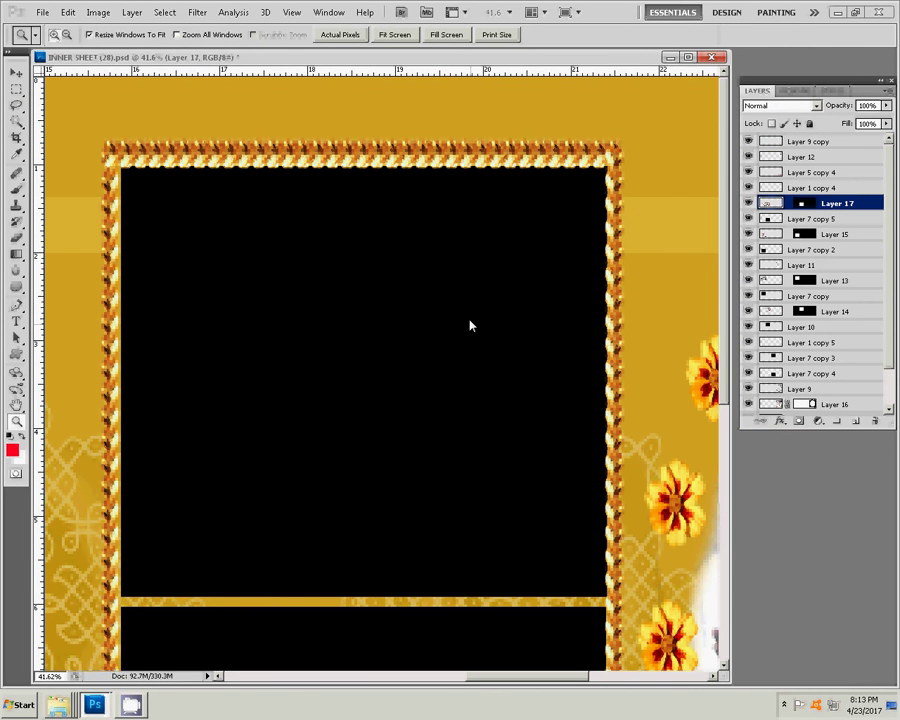
key("v")
left_click(406, 355)
key("w")
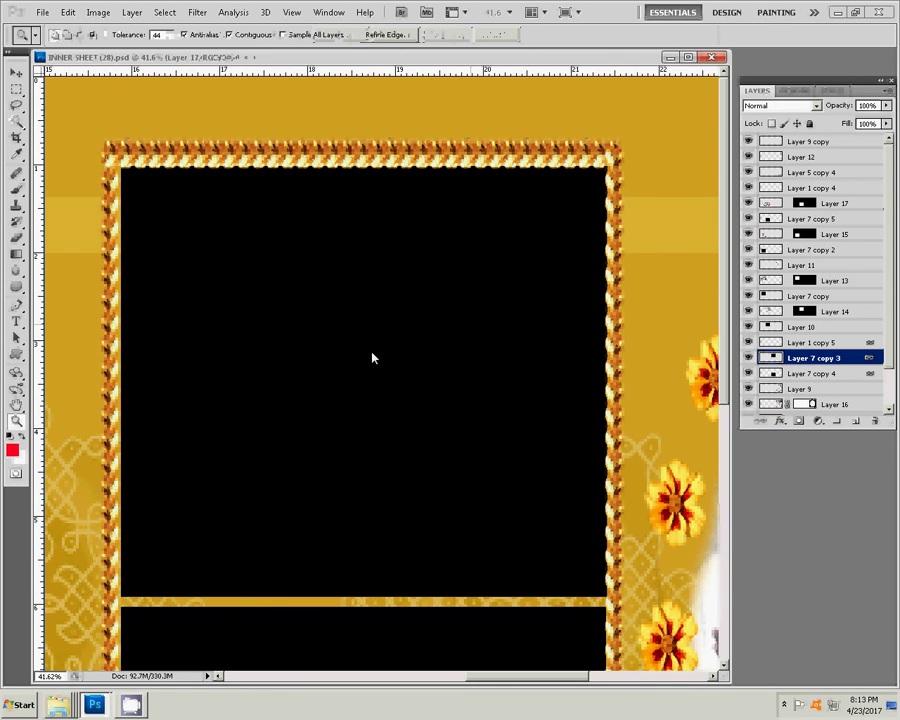
left_click(374, 357)
left_click(68, 12)
mouse_move(92, 135)
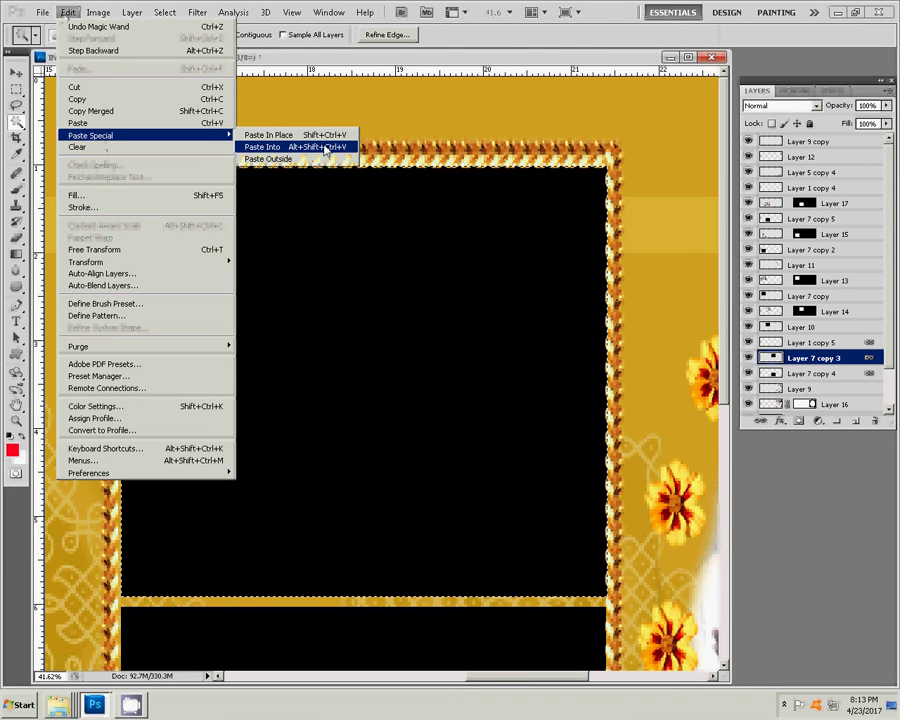
left_click(324, 148)
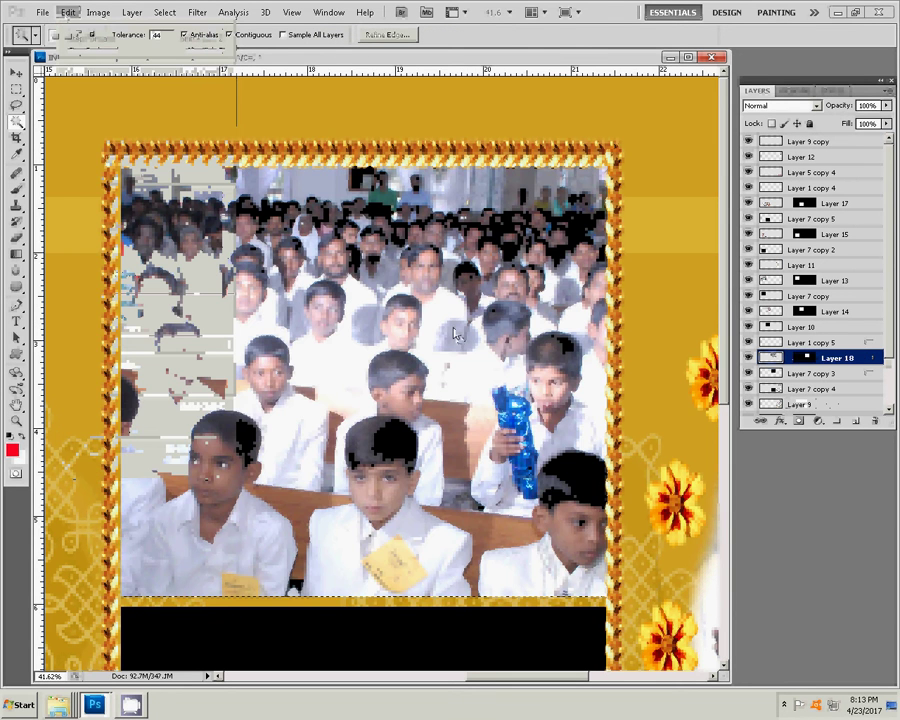
- Shift the pasted photo left, shrink it slightly to fit, then fit the sheet on screen
key("v")
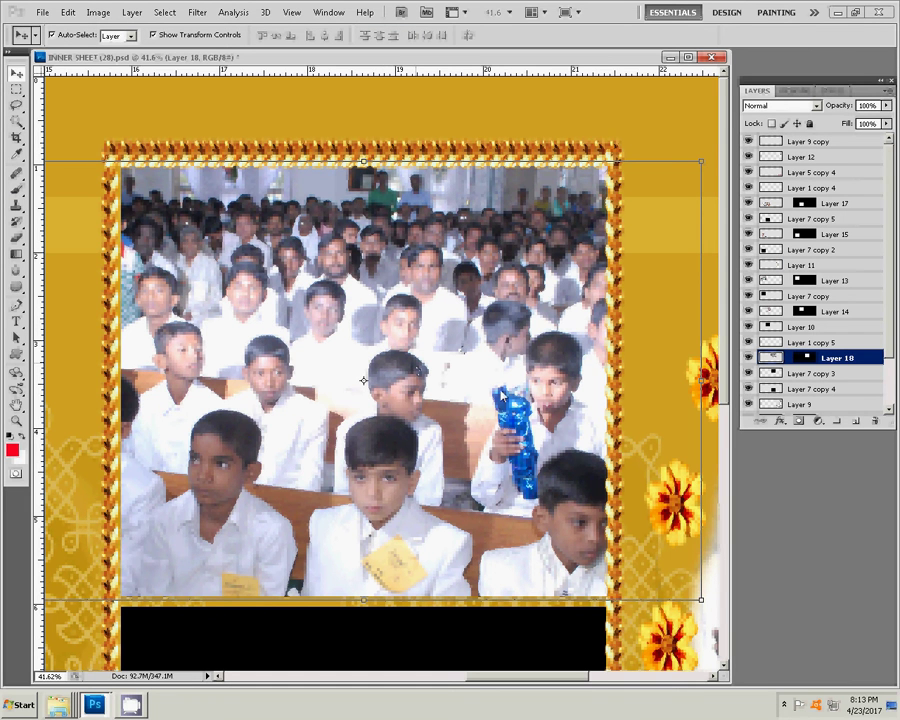
left_click_drag(502, 394, 473, 387)
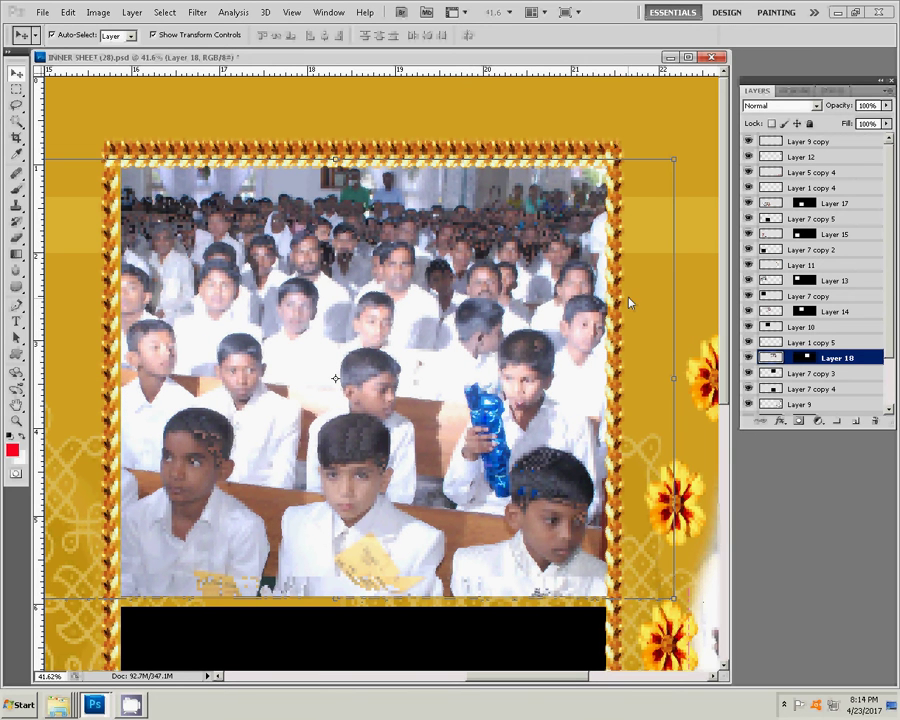
left_click(673, 163)
left_click_drag(673, 163, 665, 167)
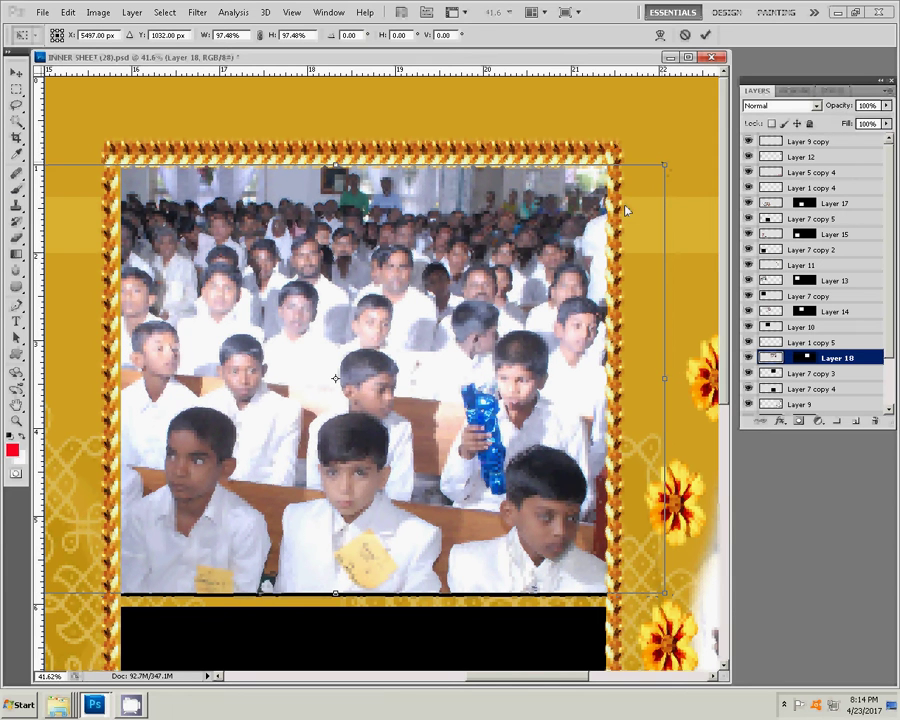
left_click_drag(626, 210, 626, 212)
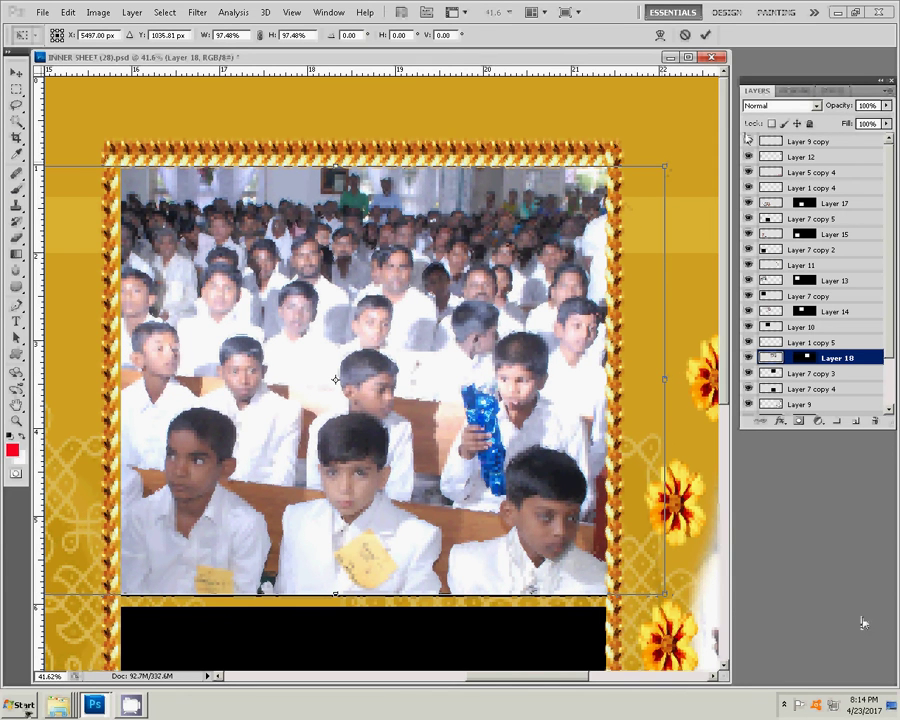
left_click(705, 34)
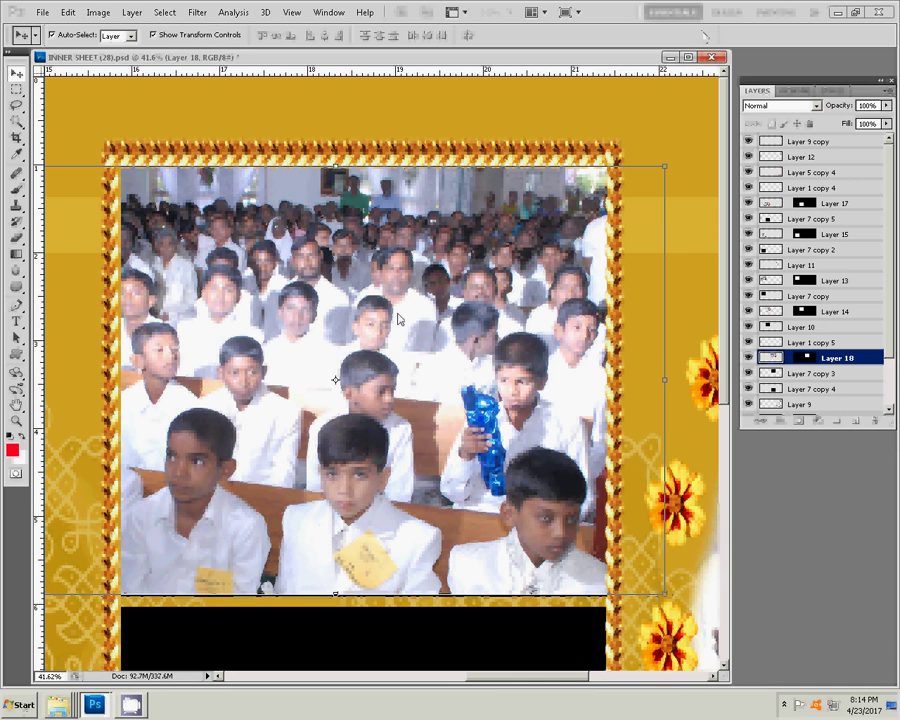
key("z")
right_click(347, 324)
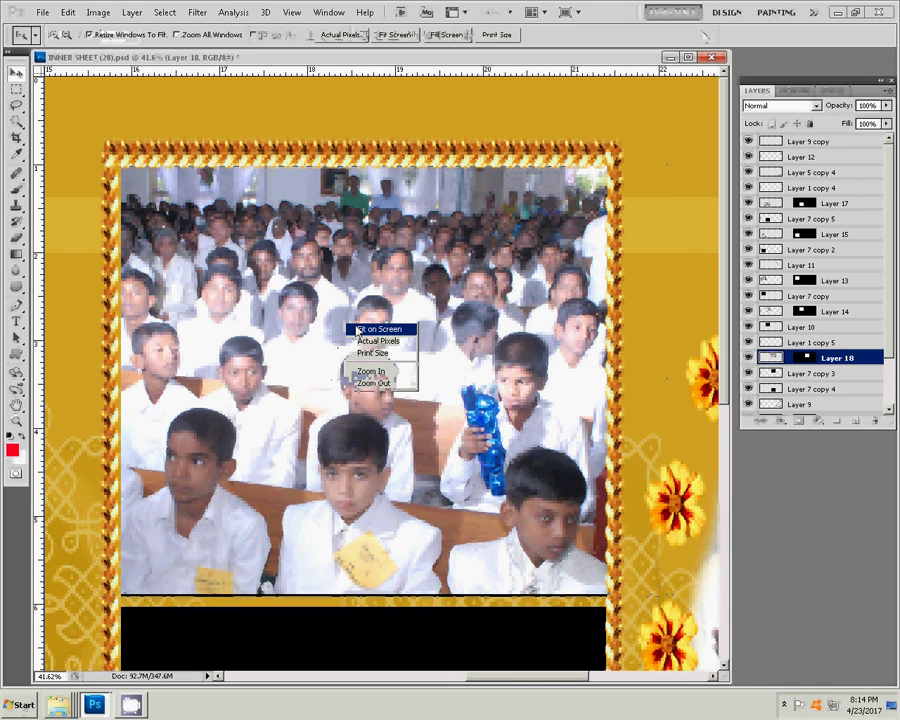
left_click(357, 330)
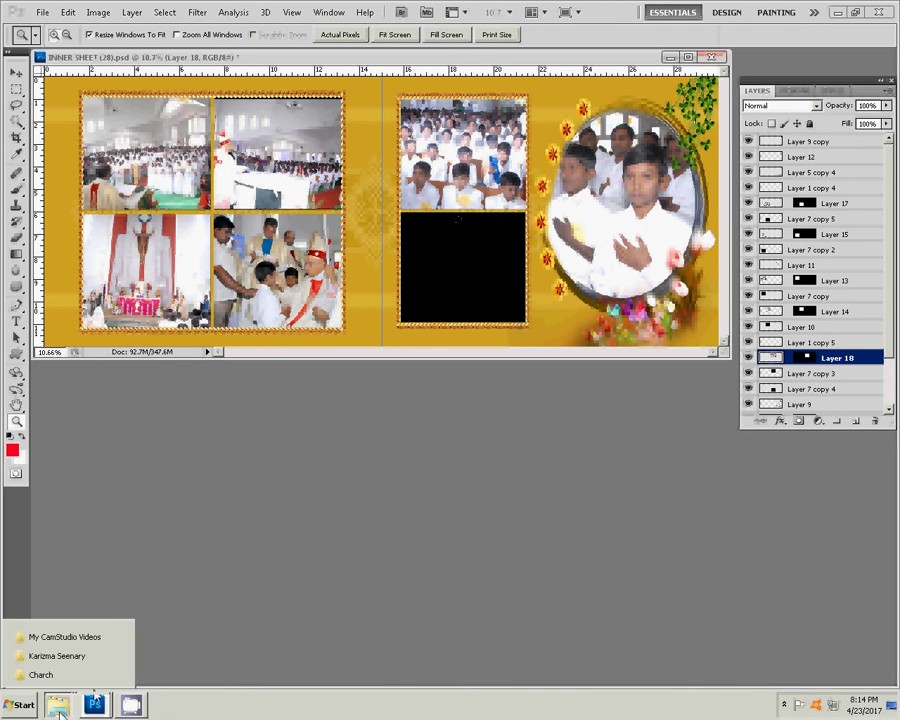
- Reopen the Church folder and step down the thumbnails from DUS_0458 to DUS_0475
left_click(42, 675)
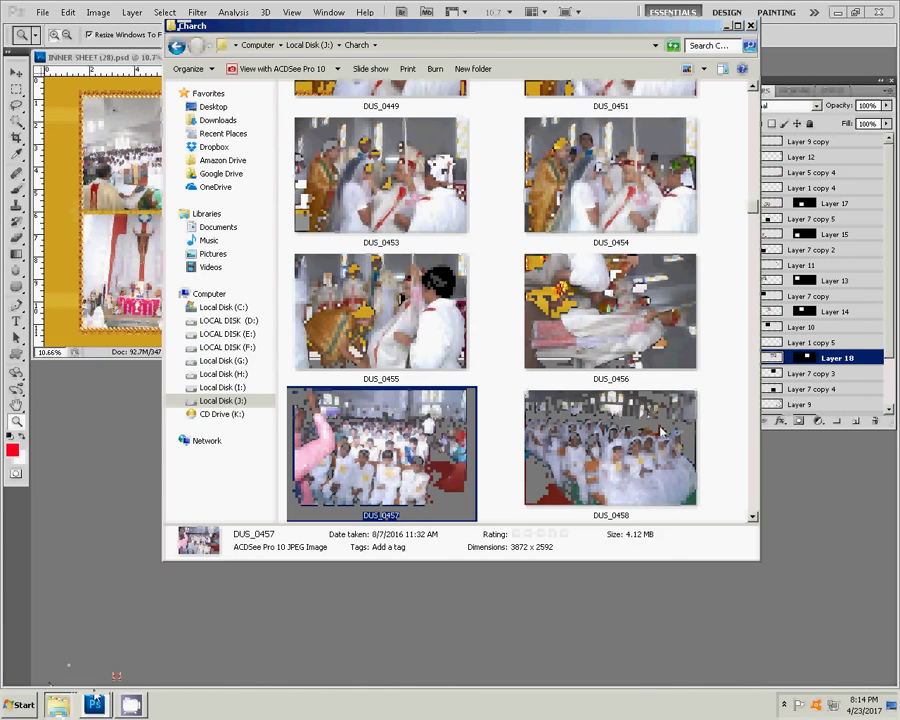
left_click(612, 470)
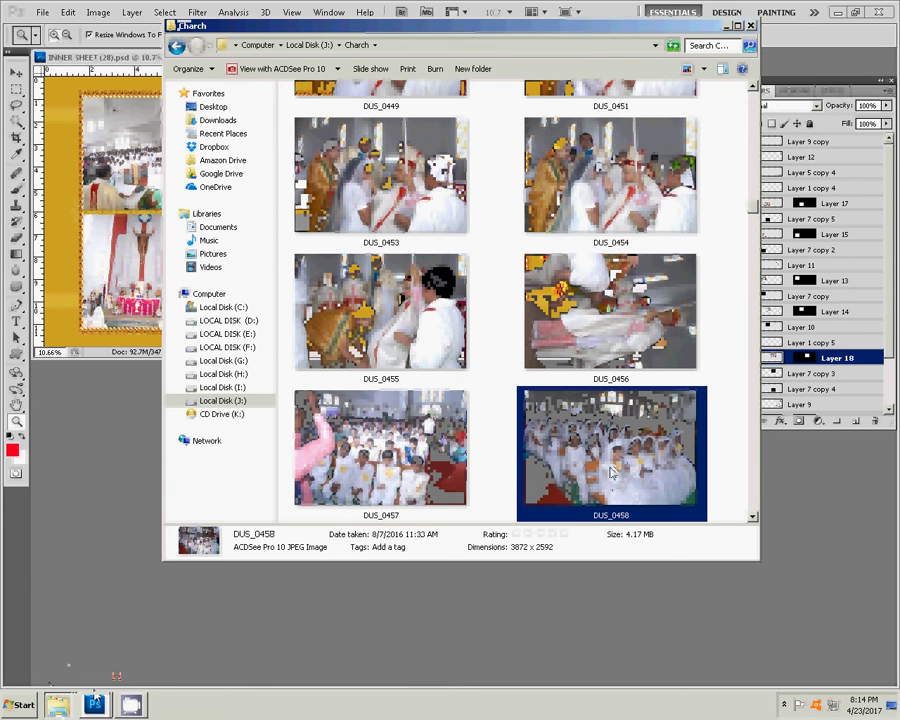
key("Down")
key("Down")
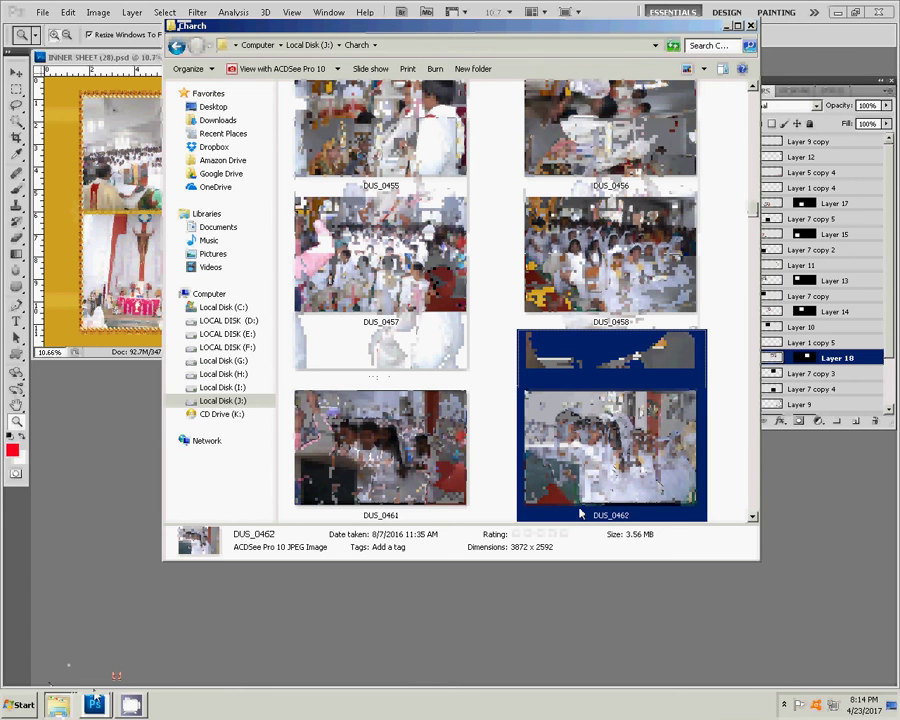
key("Down")
key("Down")
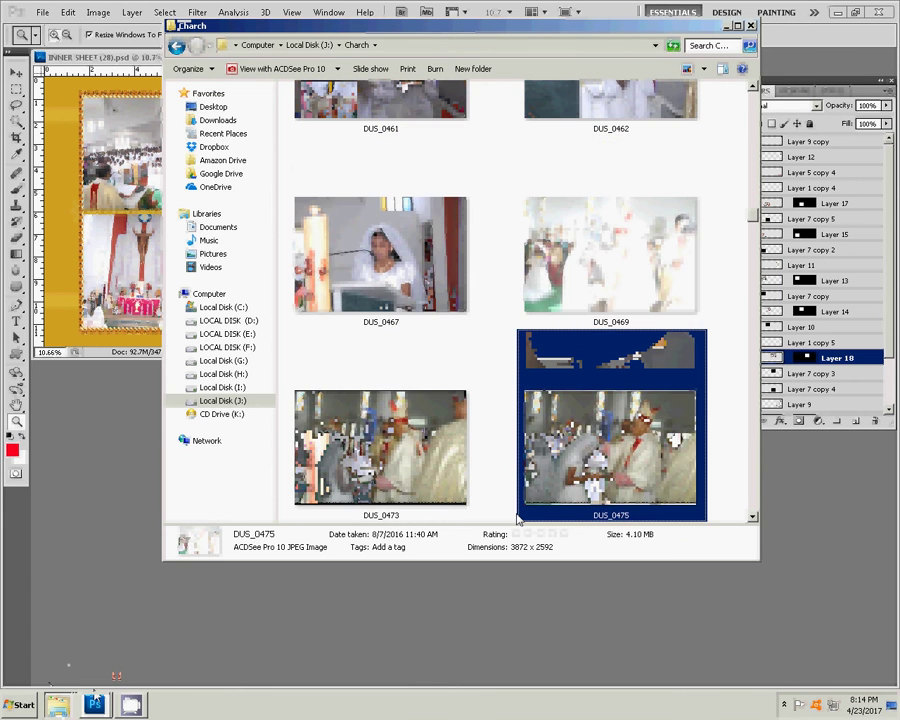
key("Down")
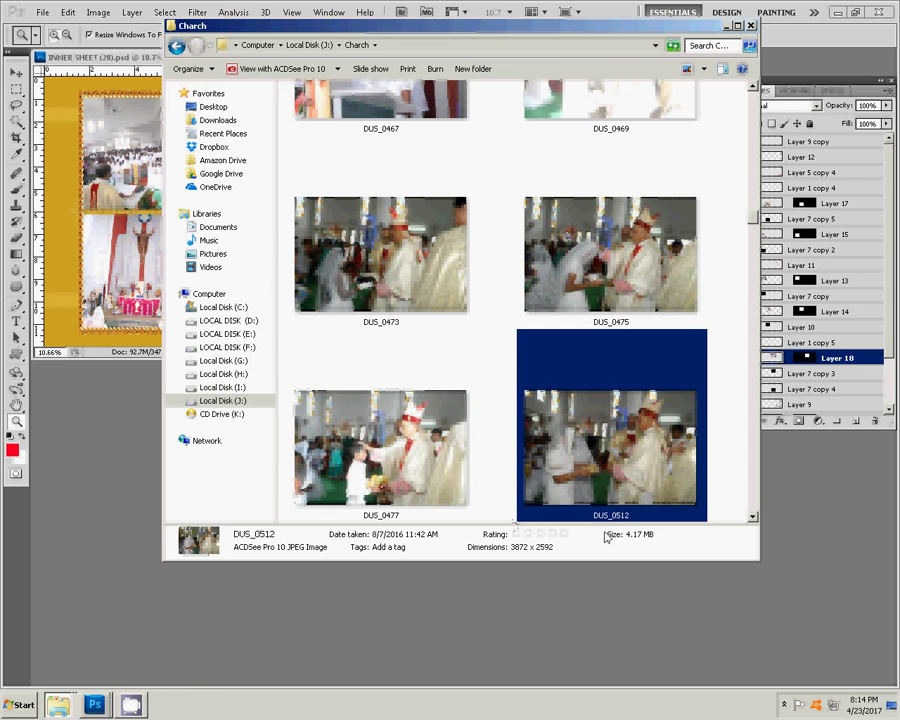
- Page through the later church photos full-size from DUS_0477, ending on DUS_0530 at the altar
left_click(367, 489)
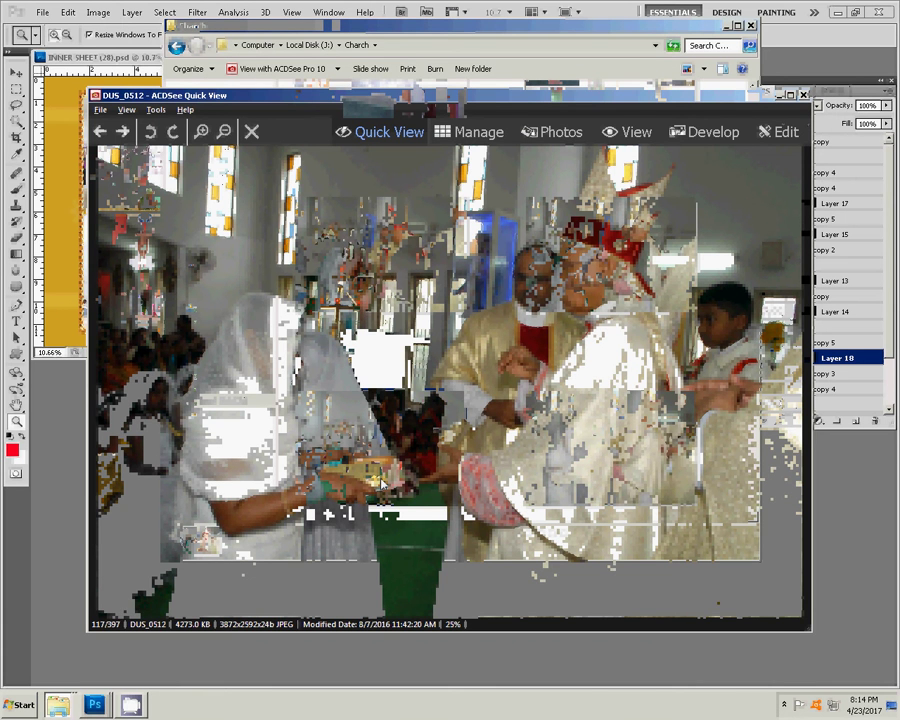
scroll(381, 481, "down", 3)
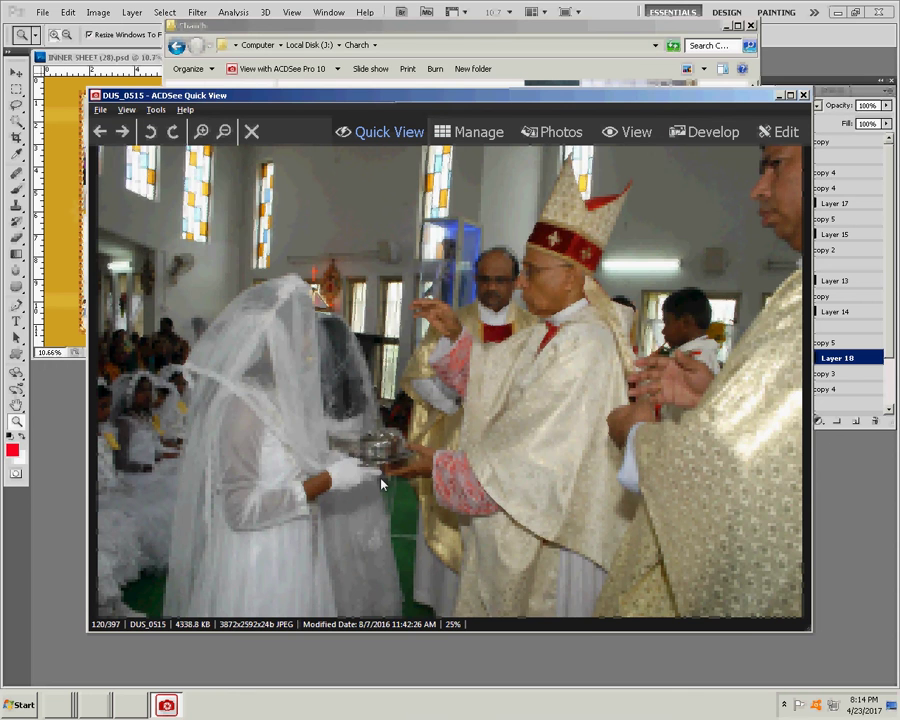
scroll(381, 484, "down", 3)
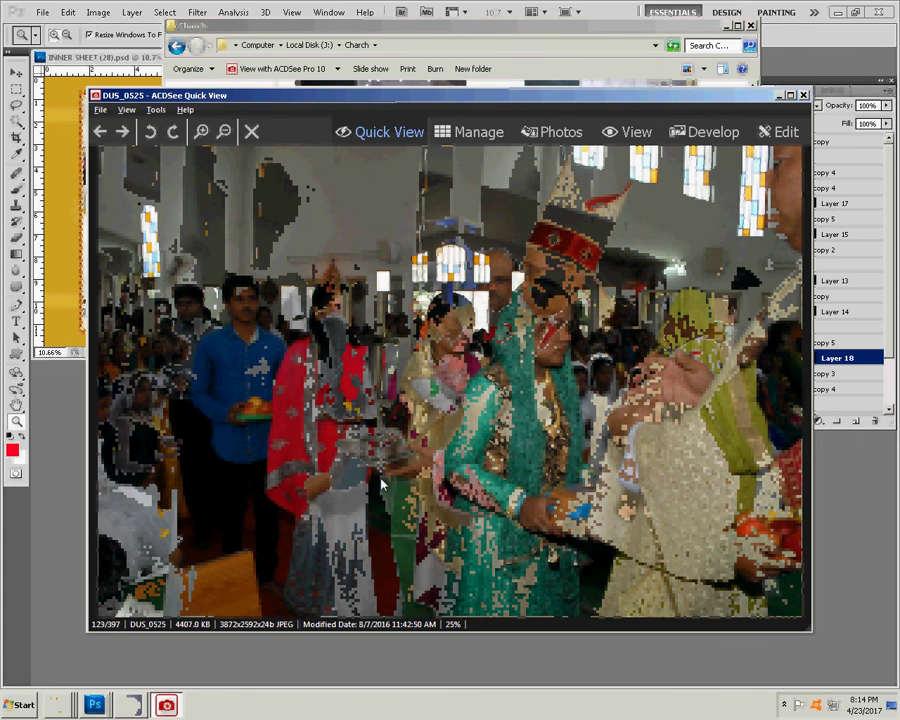
scroll(381, 484, "down", 1)
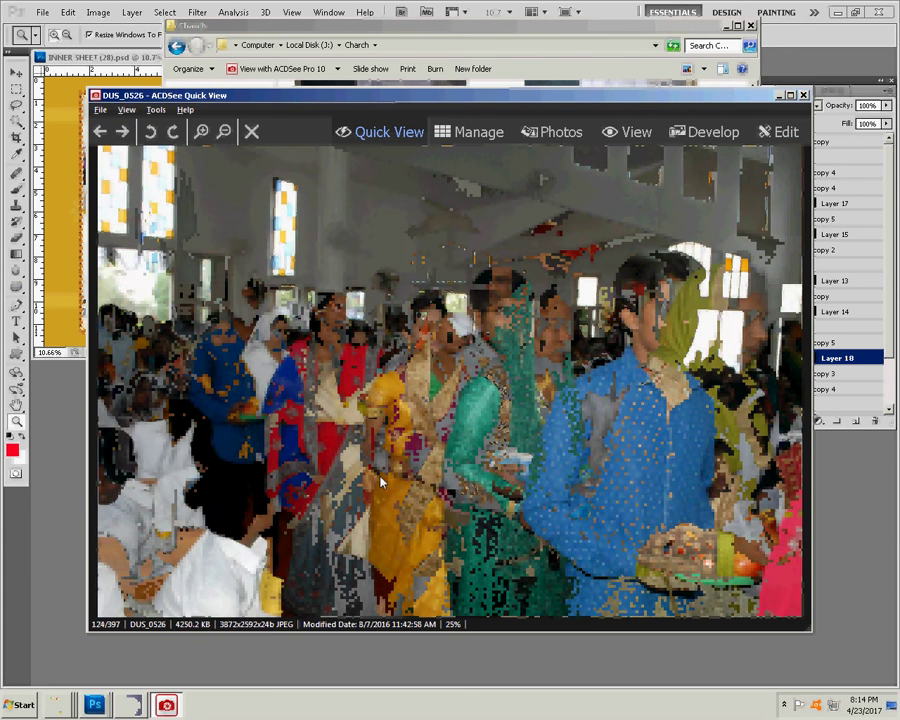
scroll(381, 484, "down", 1)
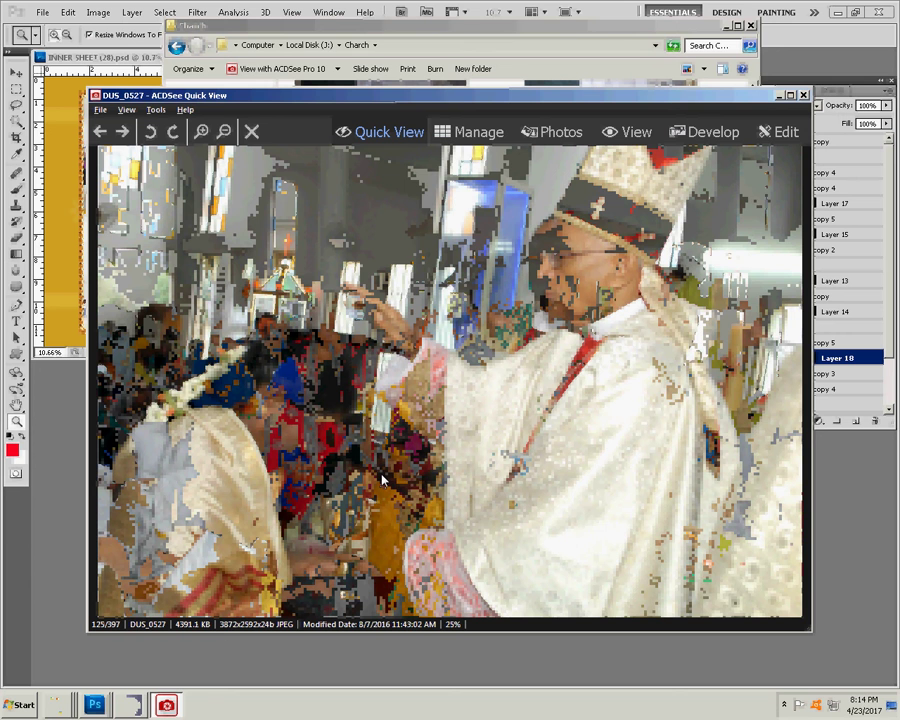
scroll(381, 479, "down", 3)
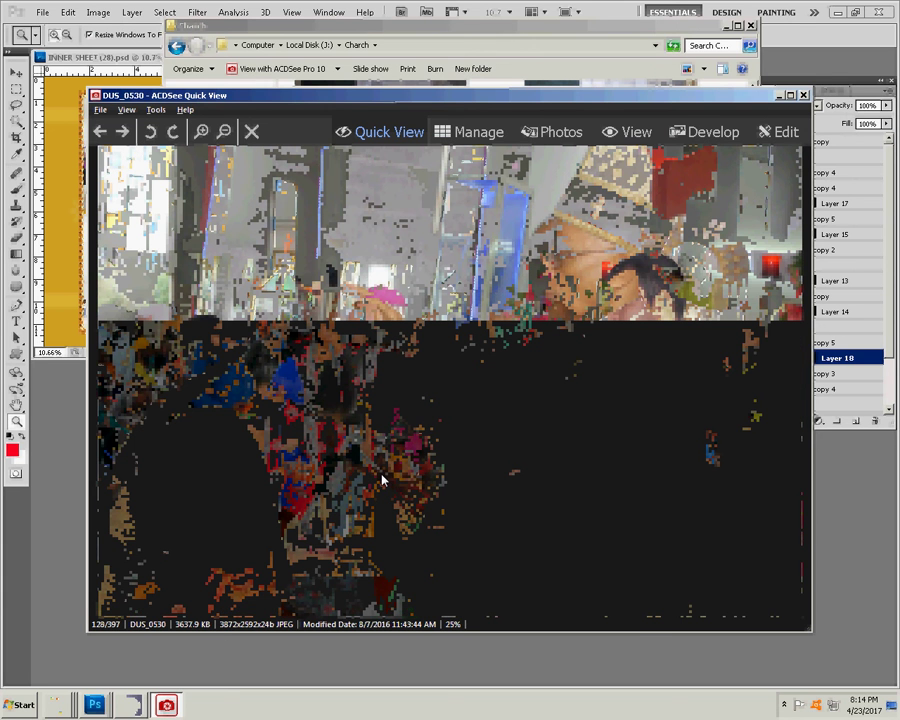
scroll(381, 481, "down", 1)
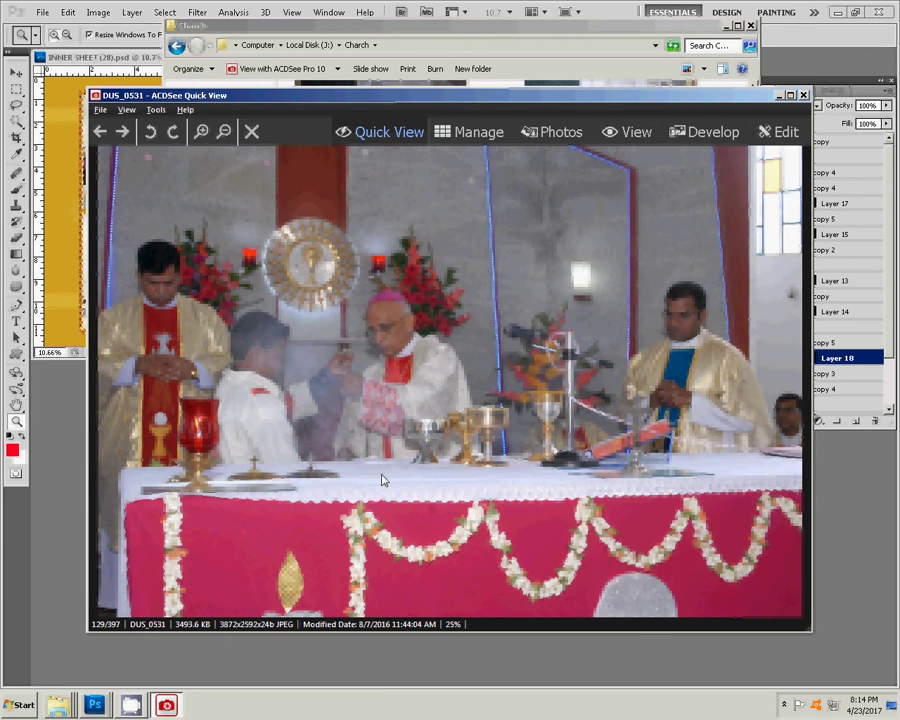
scroll(381, 480, "down", 2)
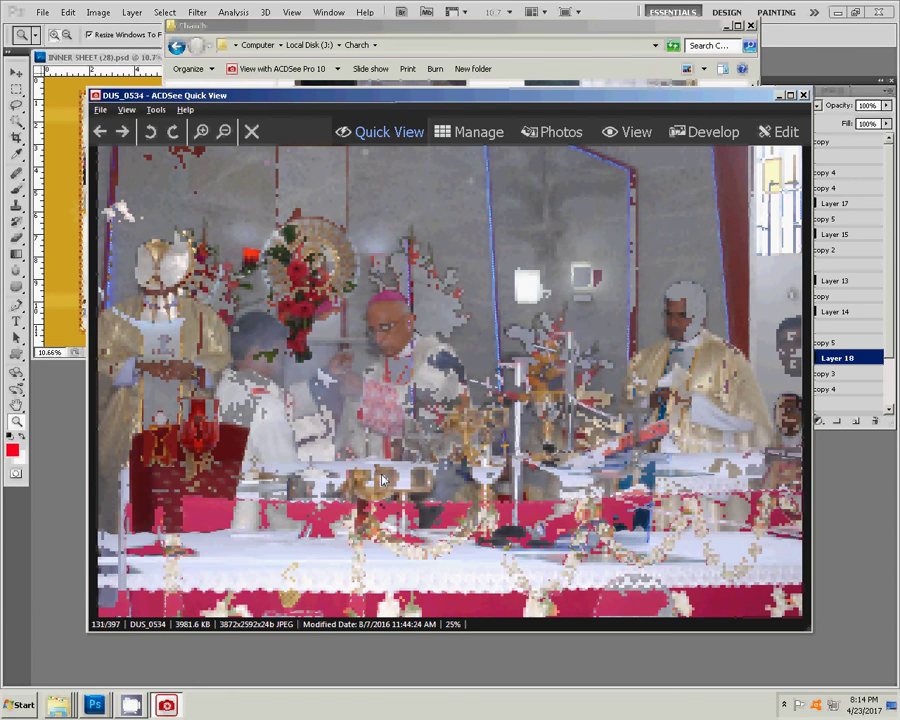
scroll(381, 480, "up", 2)
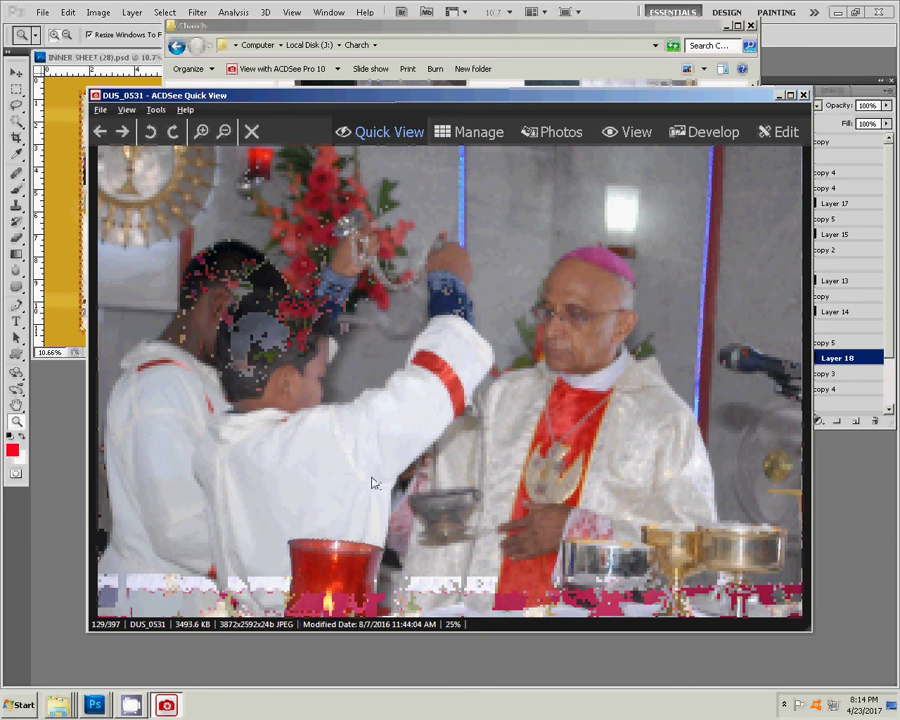
scroll(620, 324, "up", 1)
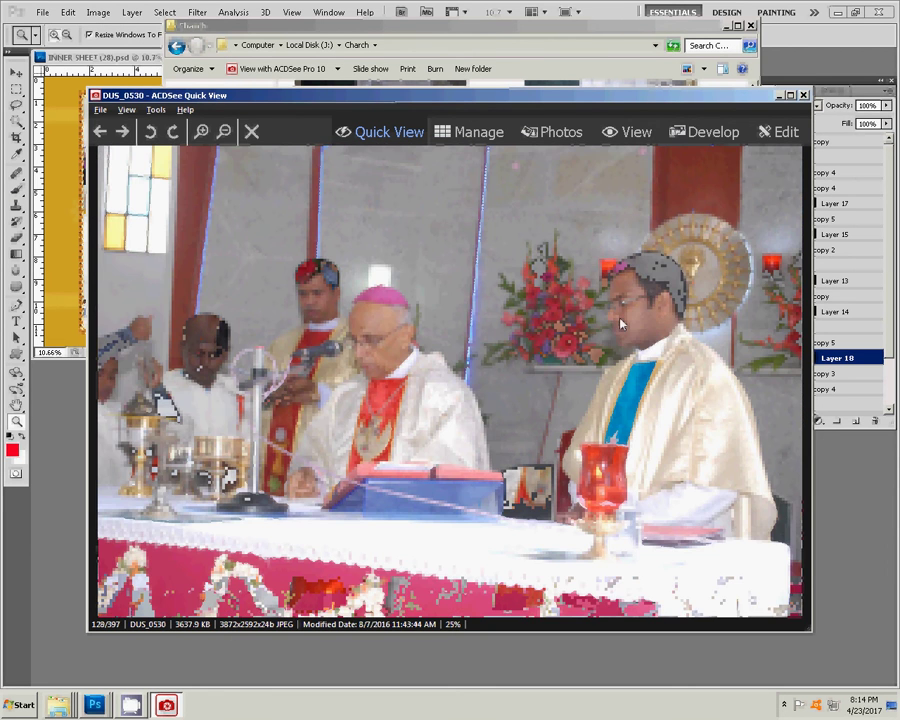
- Close the photo viewer and scroll back through the Church folder thumbnails
left_click(803, 95)
scroll(393, 475, "up", 3)
scroll(393, 475, "up", 5)
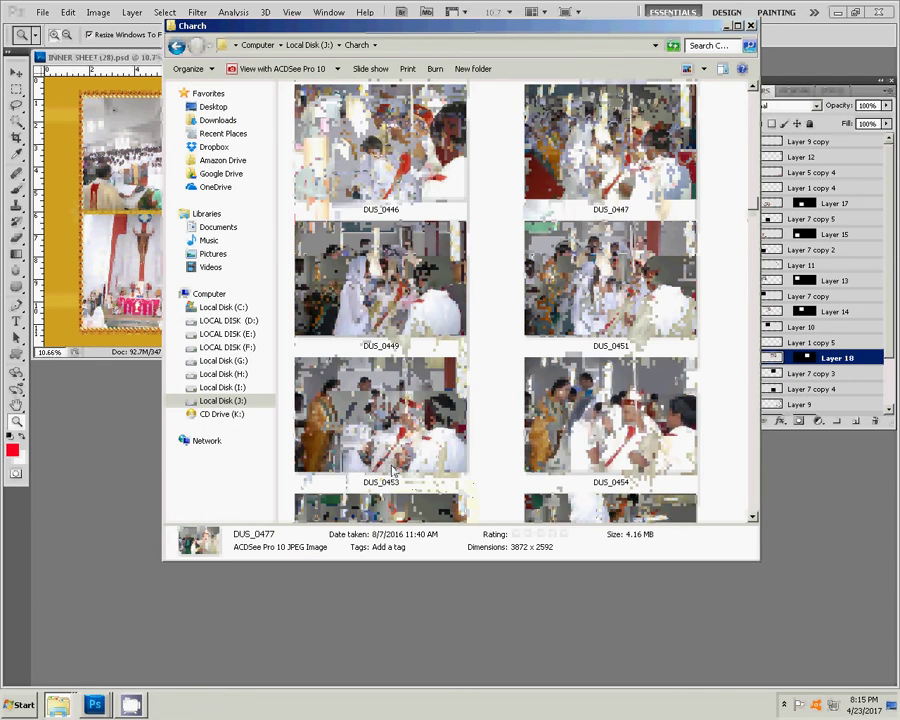
scroll(393, 475, "down", 3)
scroll(393, 475, "down", 3)
scroll(393, 472, "down", 2)
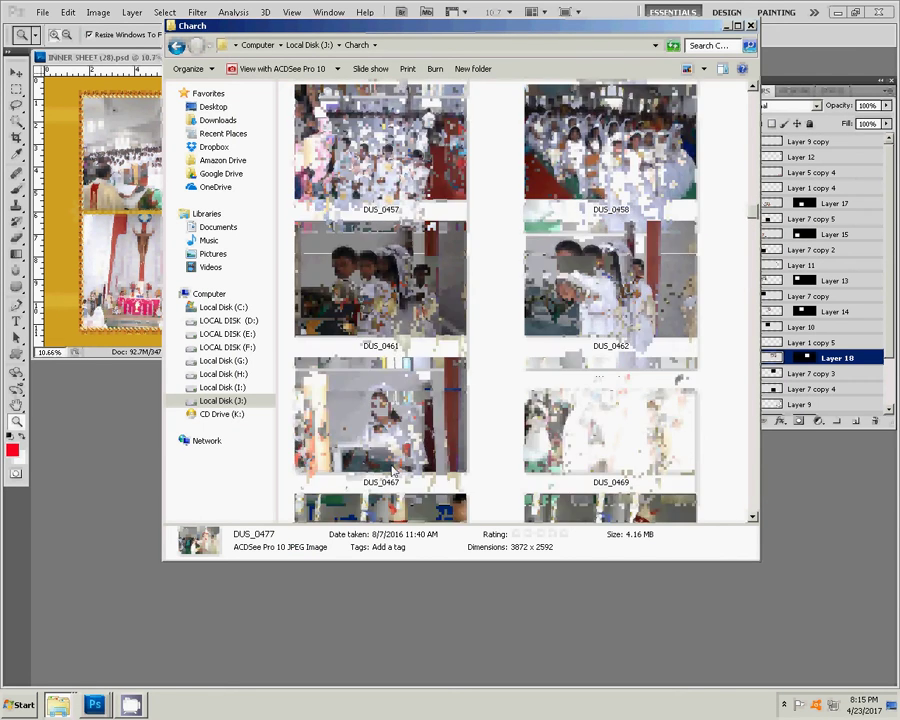
scroll(393, 472, "down", 3)
scroll(393, 472, "down", 5)
scroll(392, 468, "down", 3)
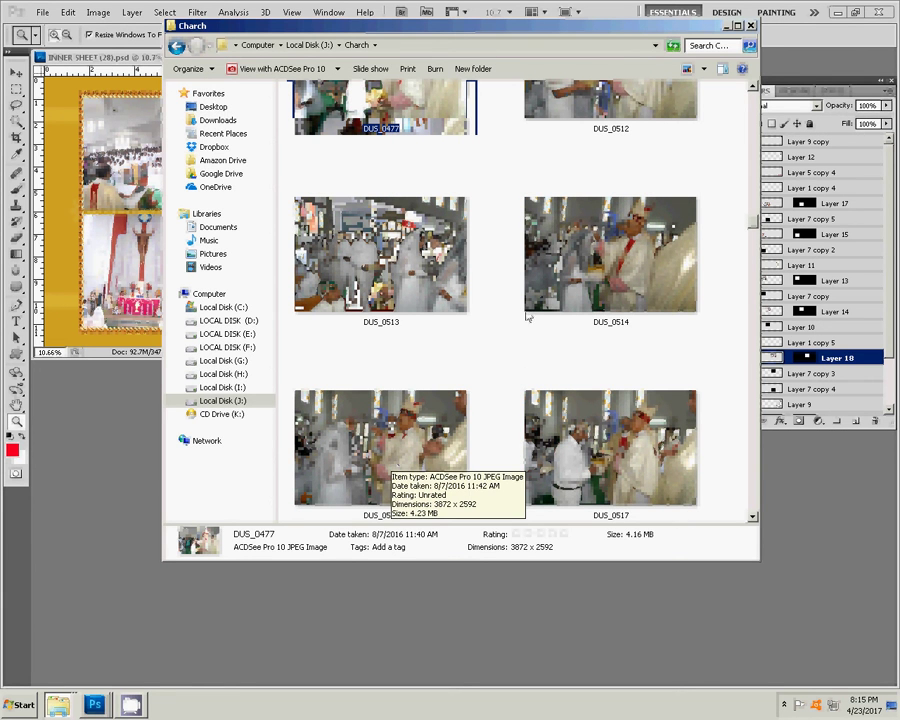
- Step down the thumbnails from DUS_0517 to the DUS_0542 row
left_click(615, 490)
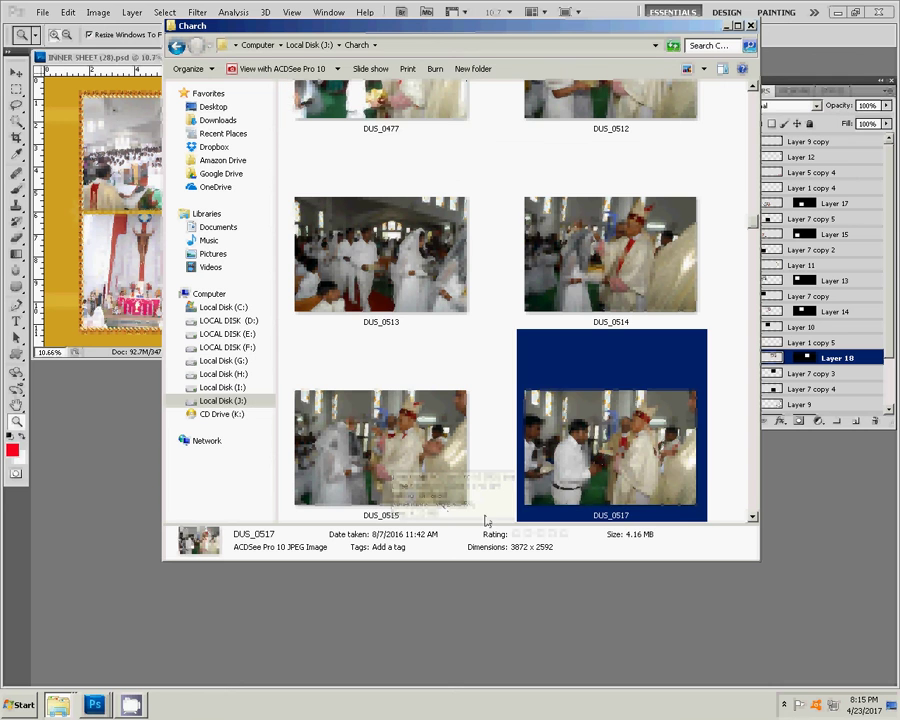
key("Down")
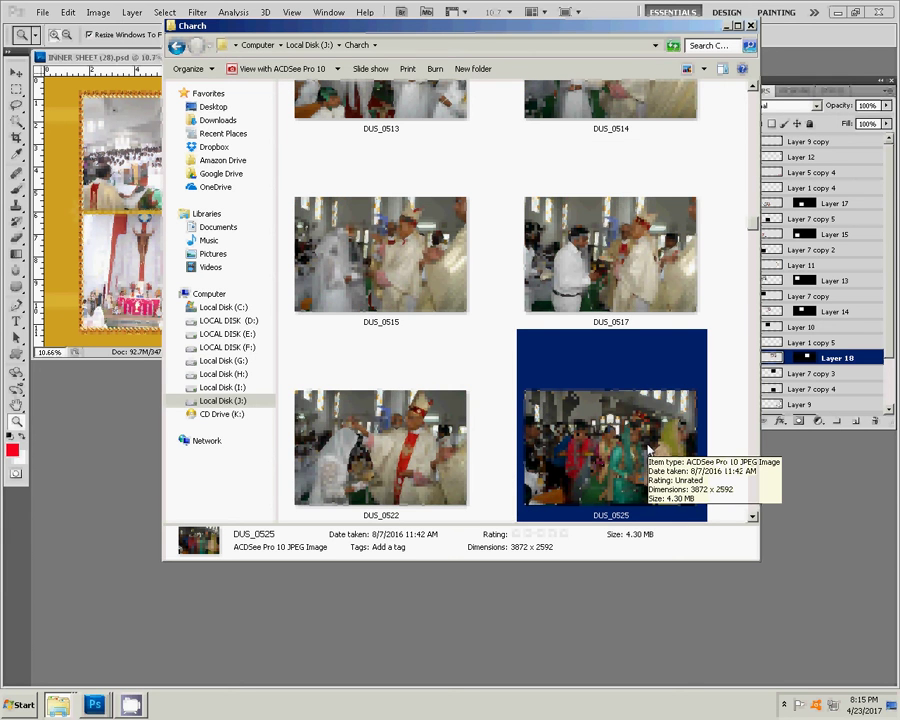
key("Down")
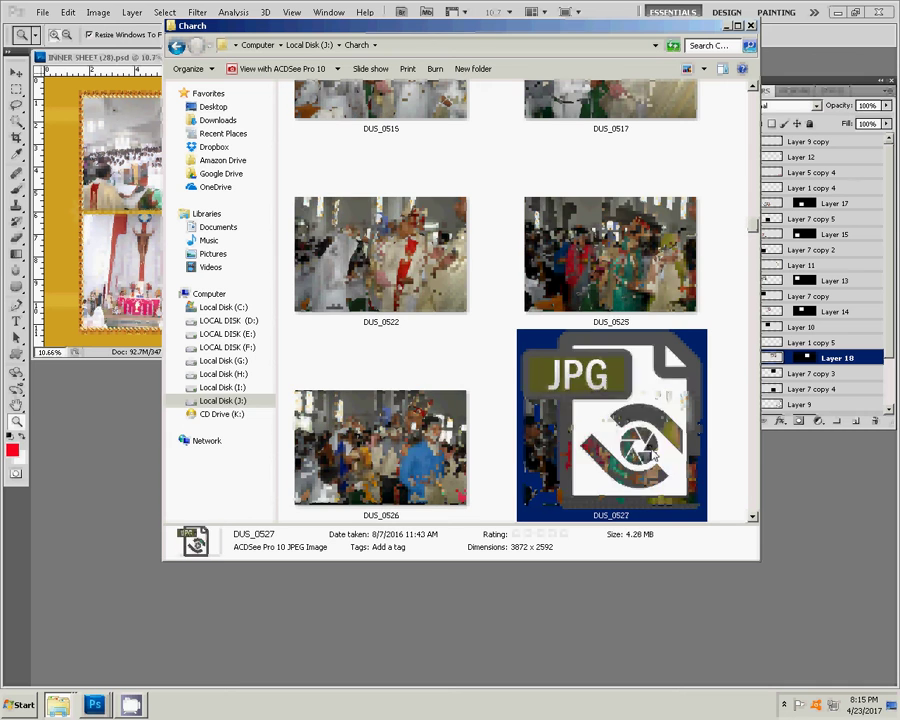
key("Down")
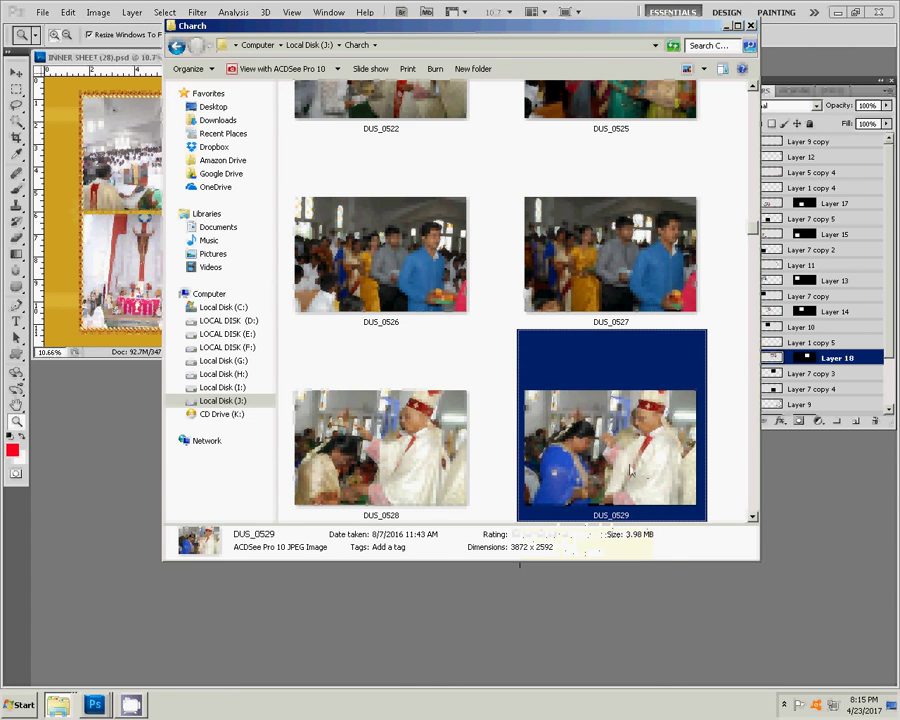
key("Down")
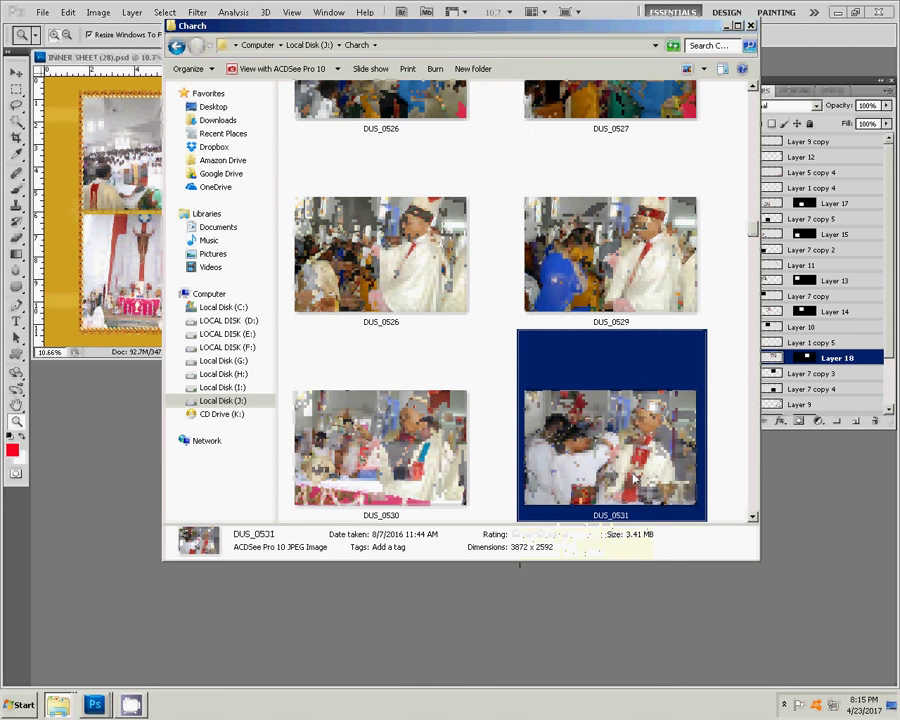
key("Down")
key("Down")
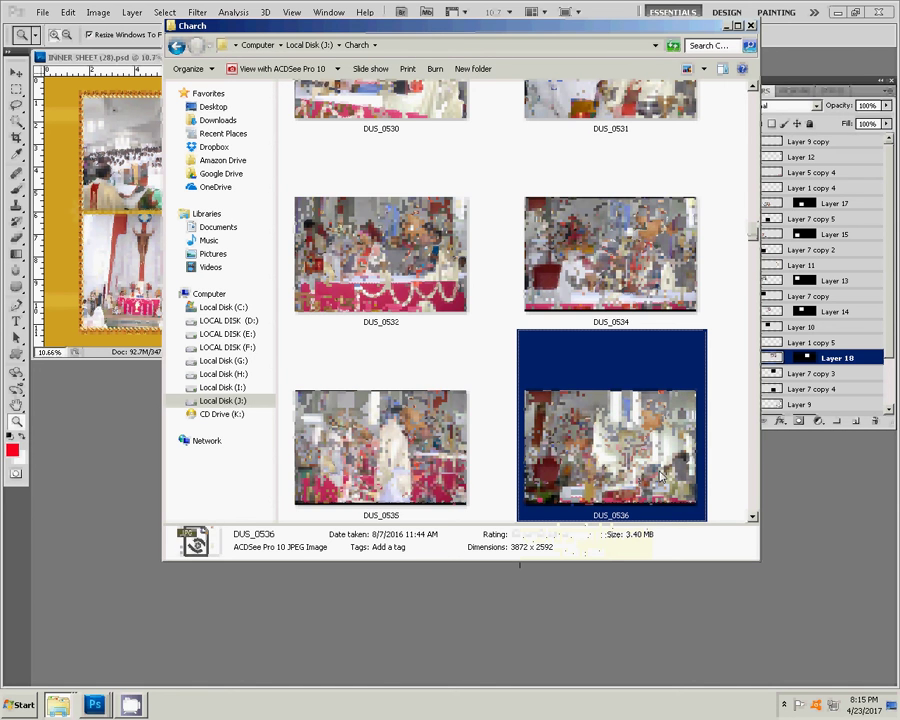
key("Down")
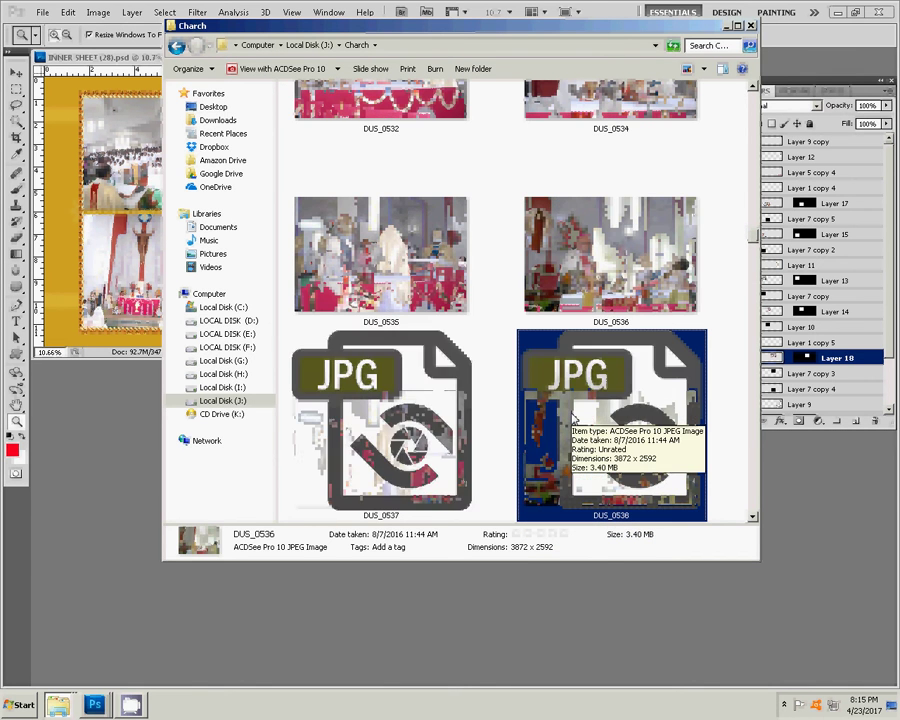
key("Down")
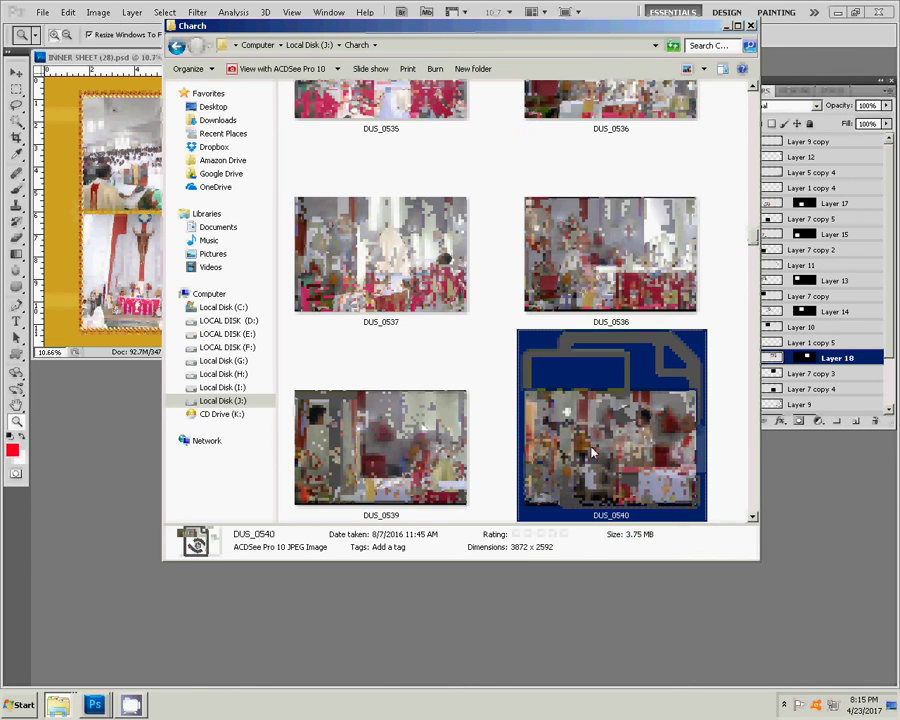
key("Down")
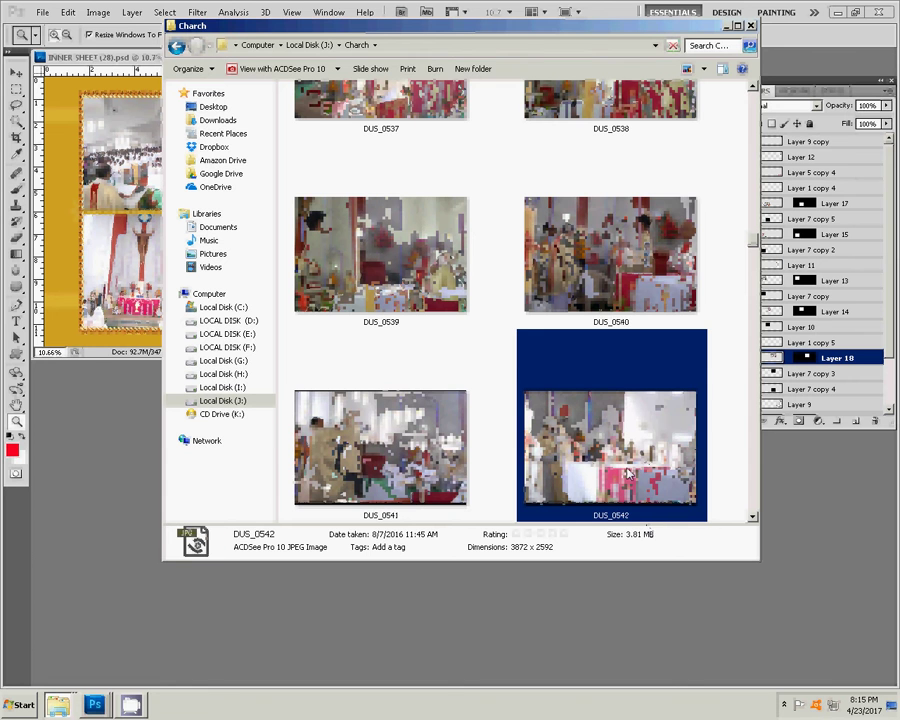
key("Down")
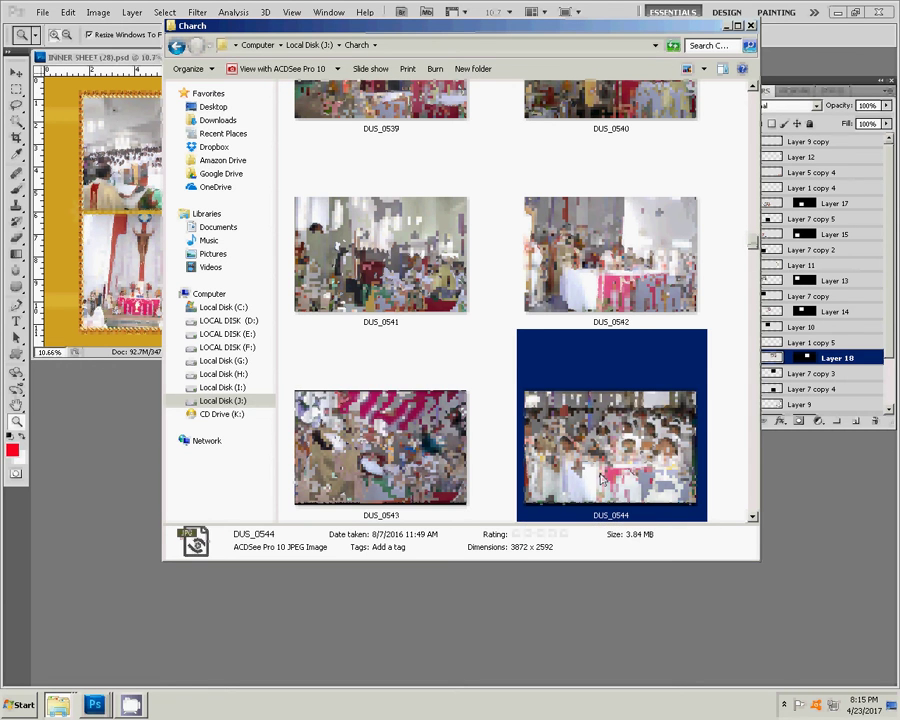
- Check DUS_0543 and DUS_0544, then pick DUS_0545 of the kneeling boys
left_click(409, 475)
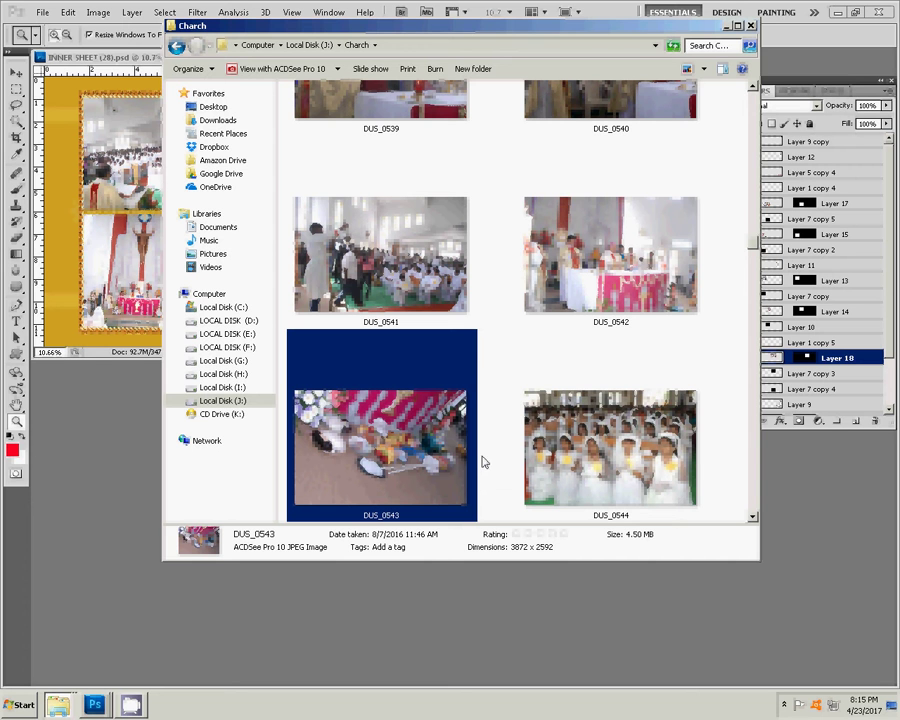
key("Right")
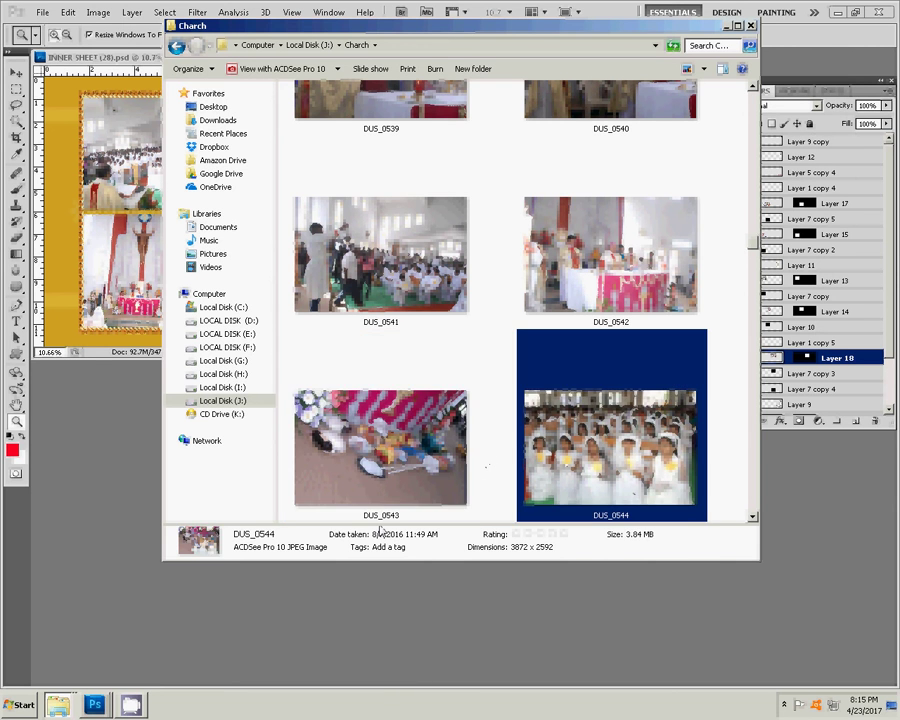
key("Down")
key("Down")
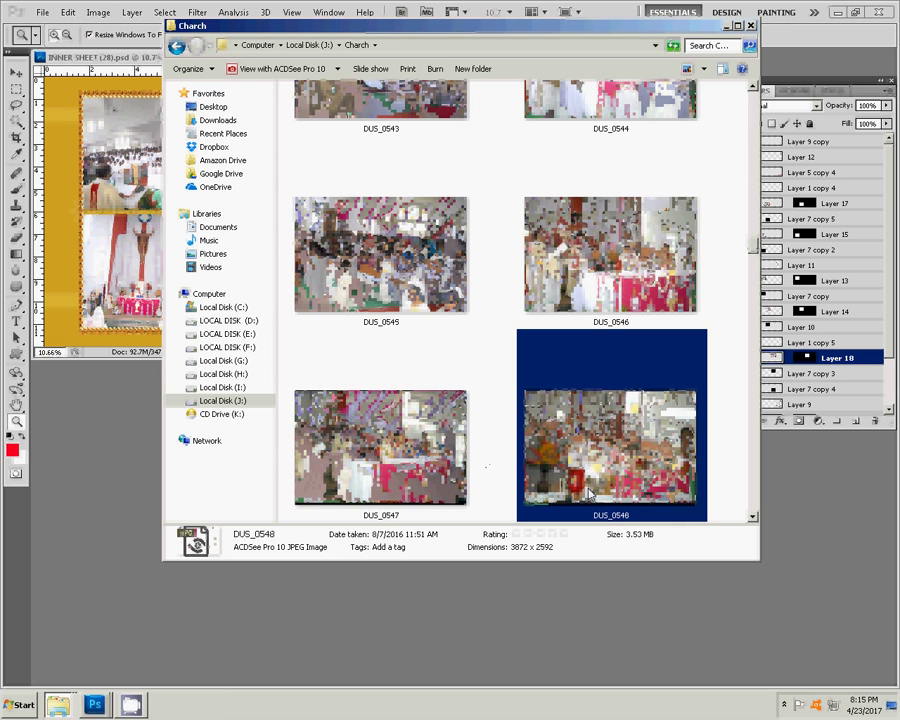
left_click(471, 308)
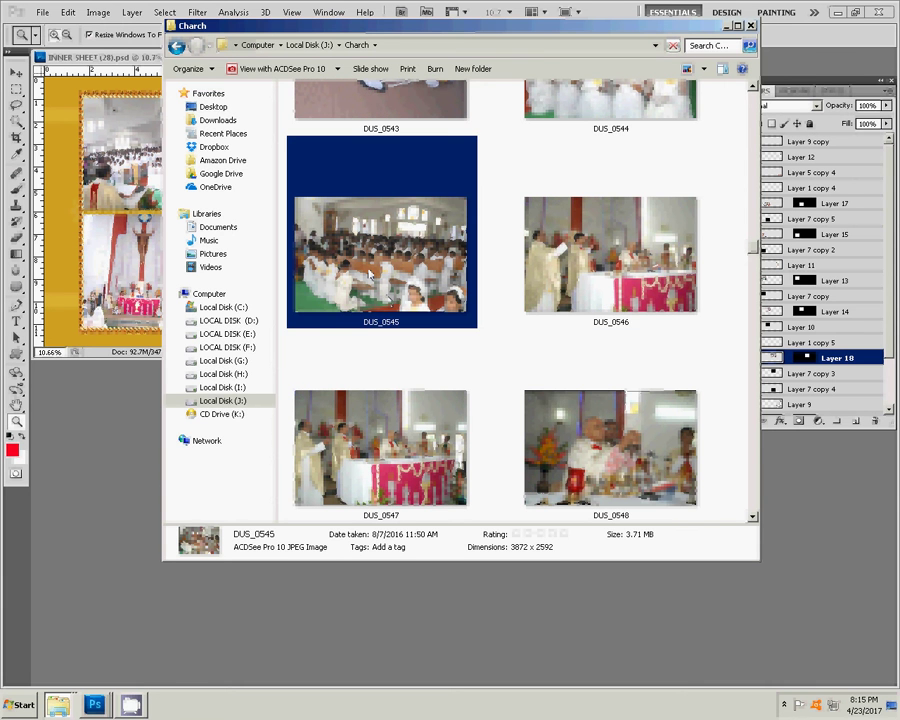
scroll(471, 308, "up", 1)
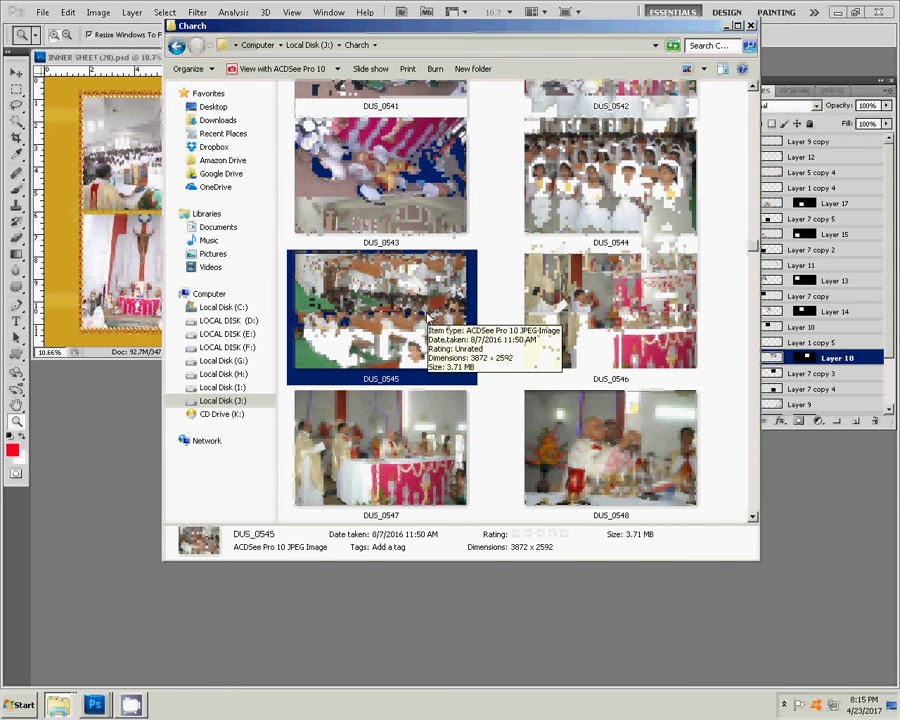
- Preview DUS_0545 full size in ACDSee Quick View, then close the viewer and Church folder
double_click(427, 316)
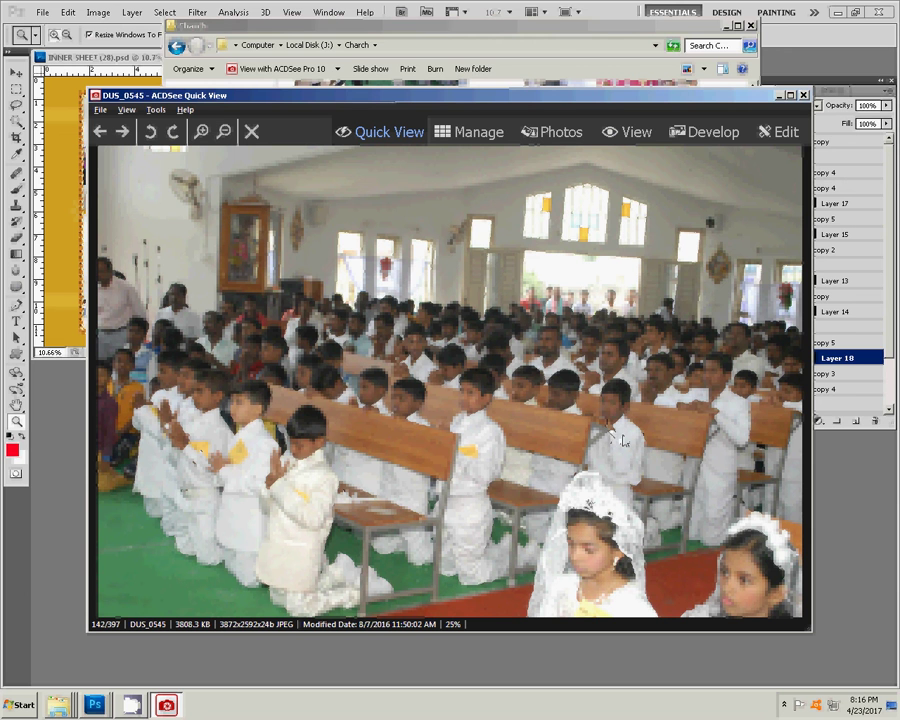
left_click(802, 96)
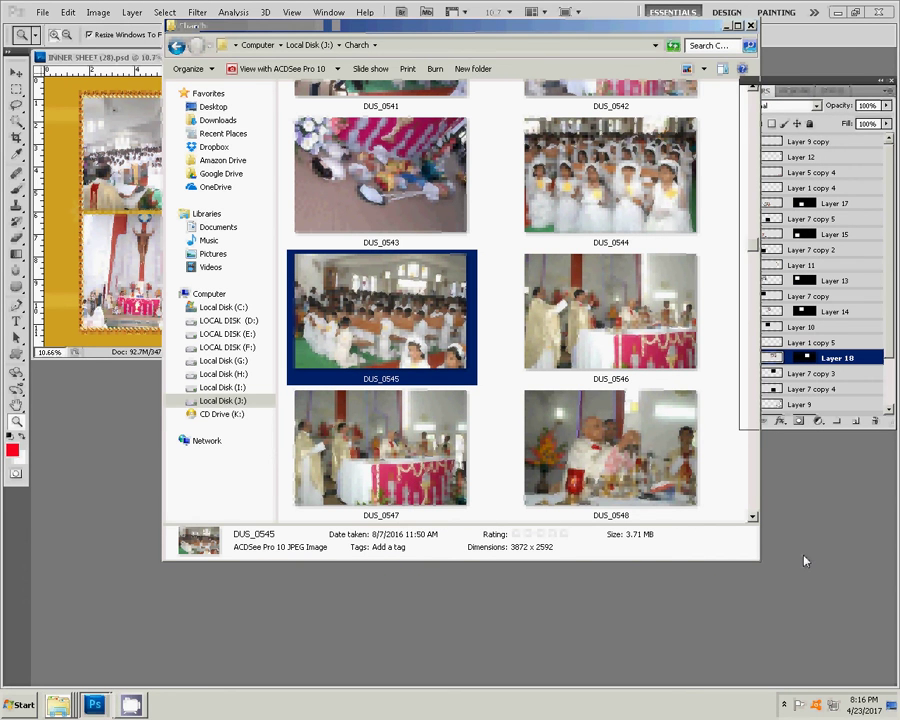
left_click(750, 25)
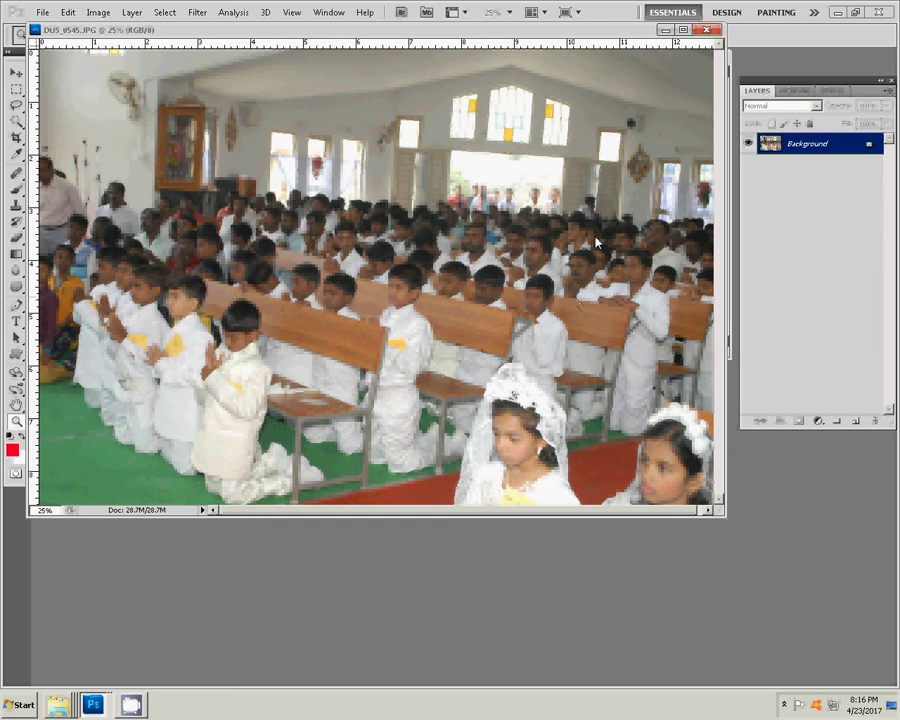
- Resize DUS_0545 to 7 inches wide, then close it without saving
key("ctrl+alt+i")
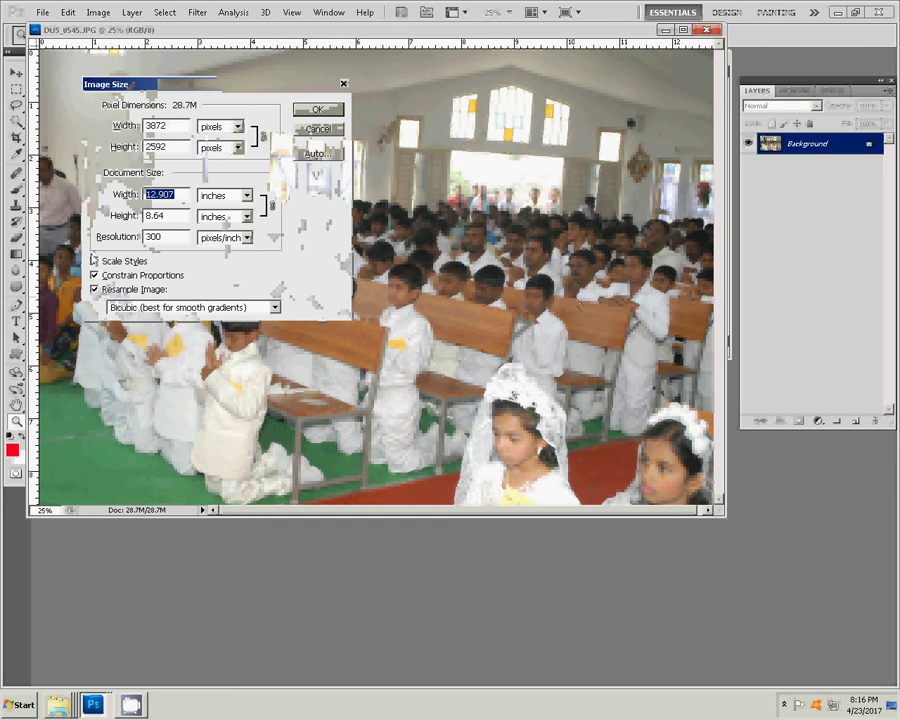
type("7")
key("Return")
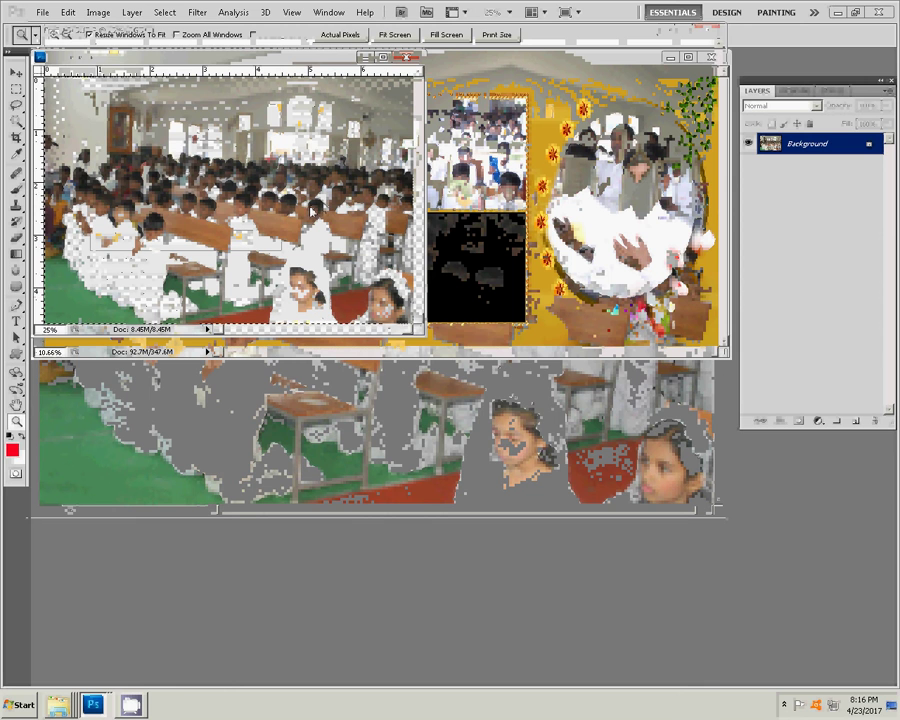
key("ctrl+w")
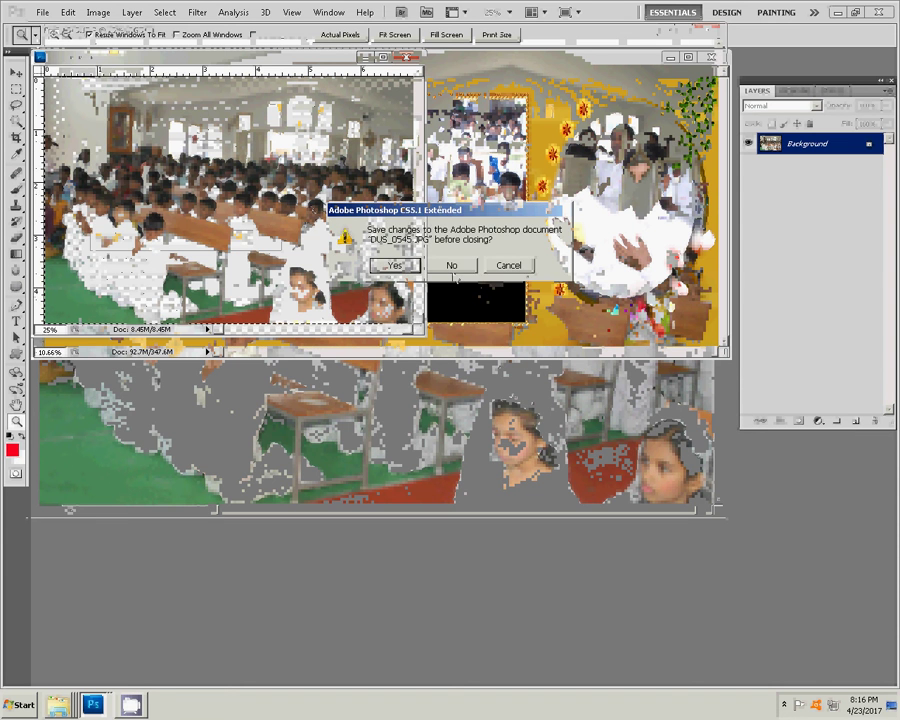
left_click(453, 267)
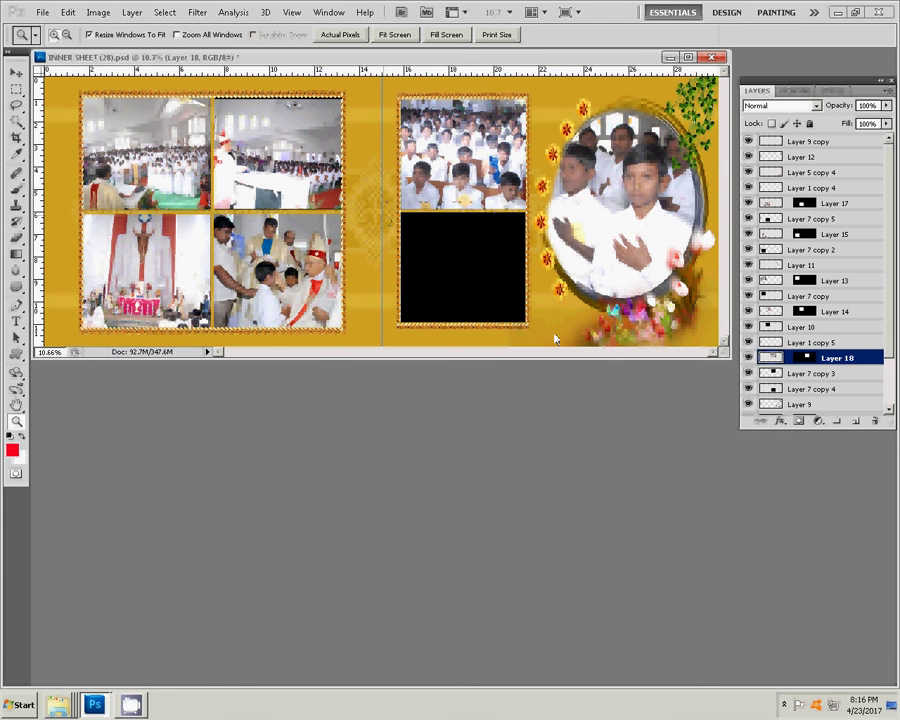
- Magic Wand the black area on Layer 7 copy 4 and Paste Into it the kneeling-boys photo
left_click_drag(549, 322, 382, 396)
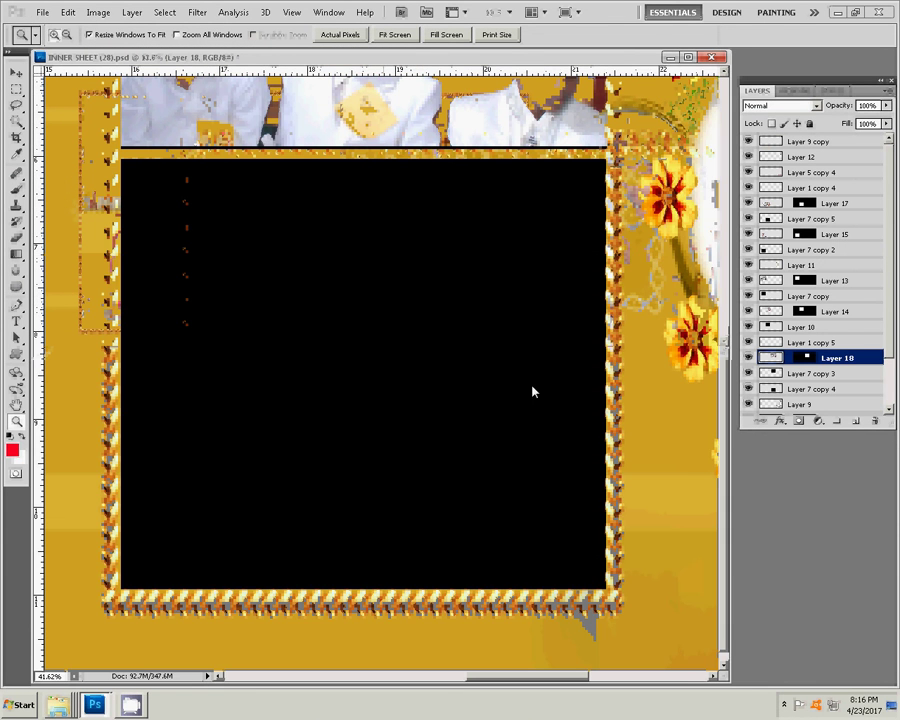
key("v")
left_click(404, 450)
key("w")
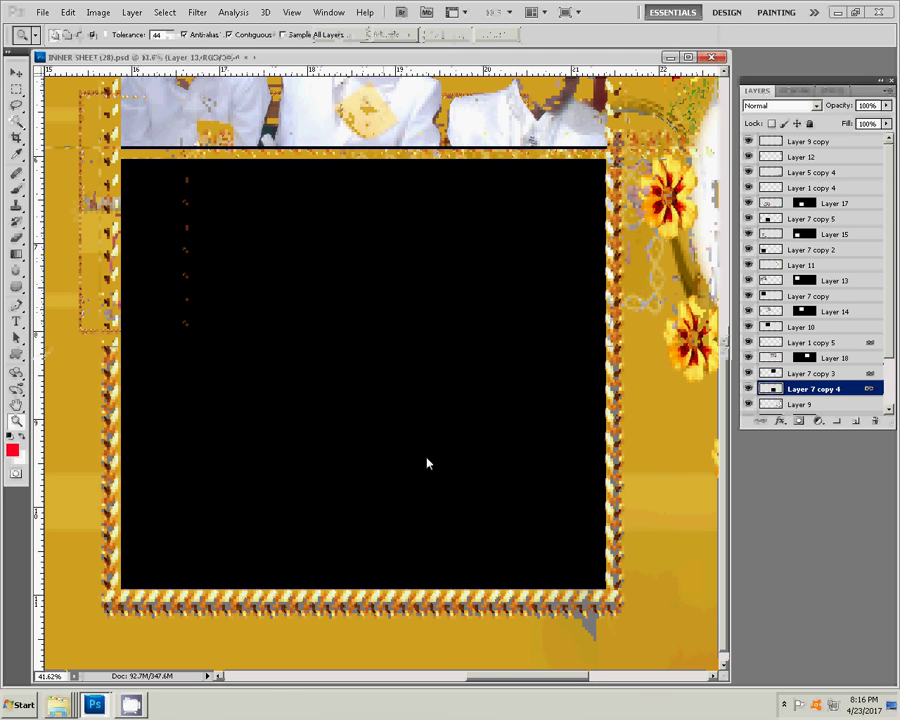
left_click(425, 461)
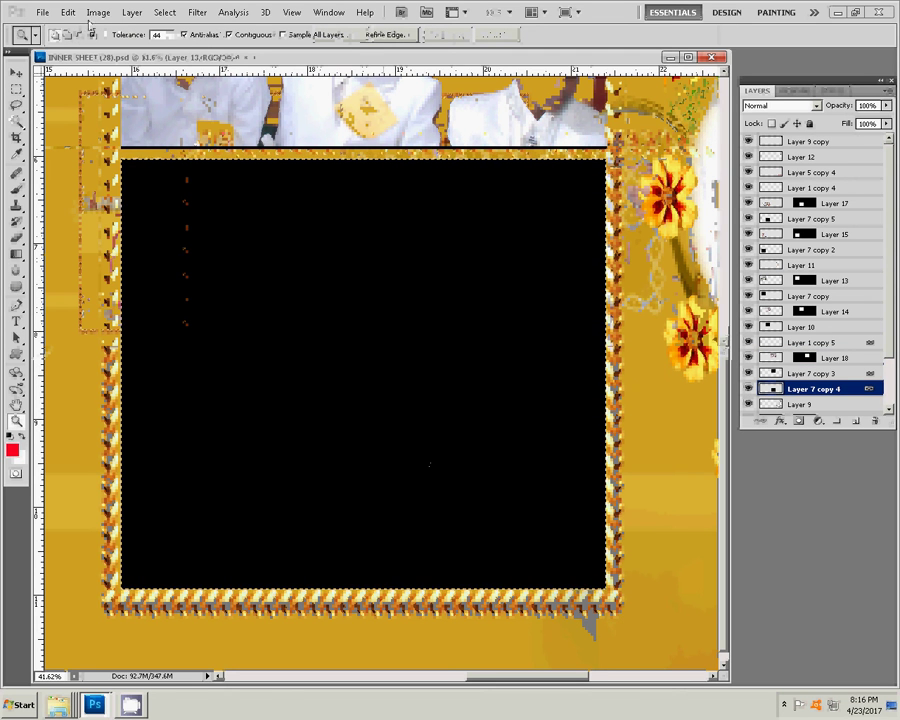
left_click(97, 13)
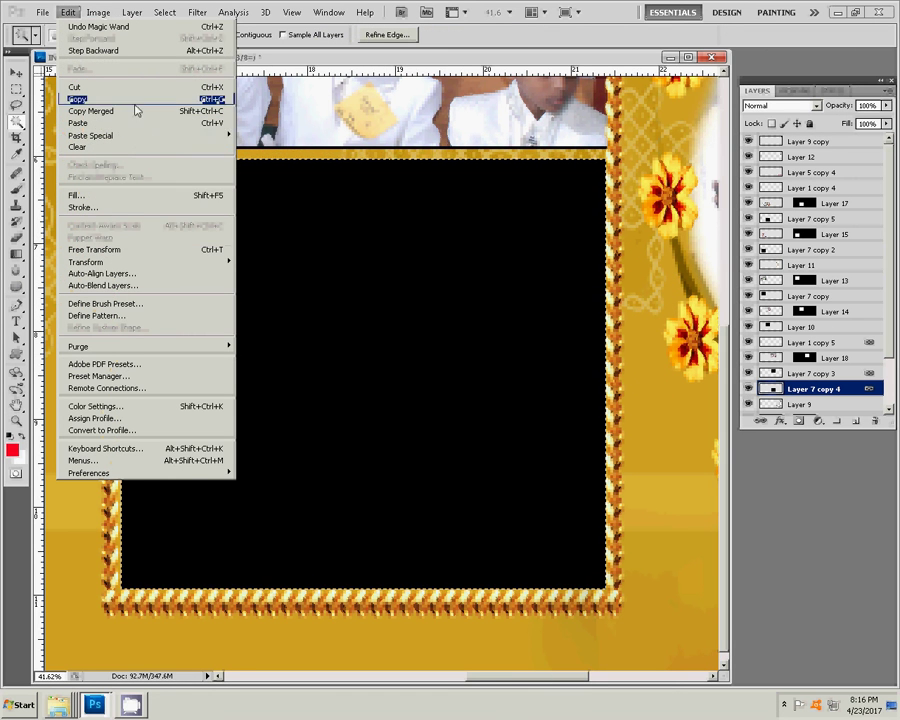
mouse_move(91, 135)
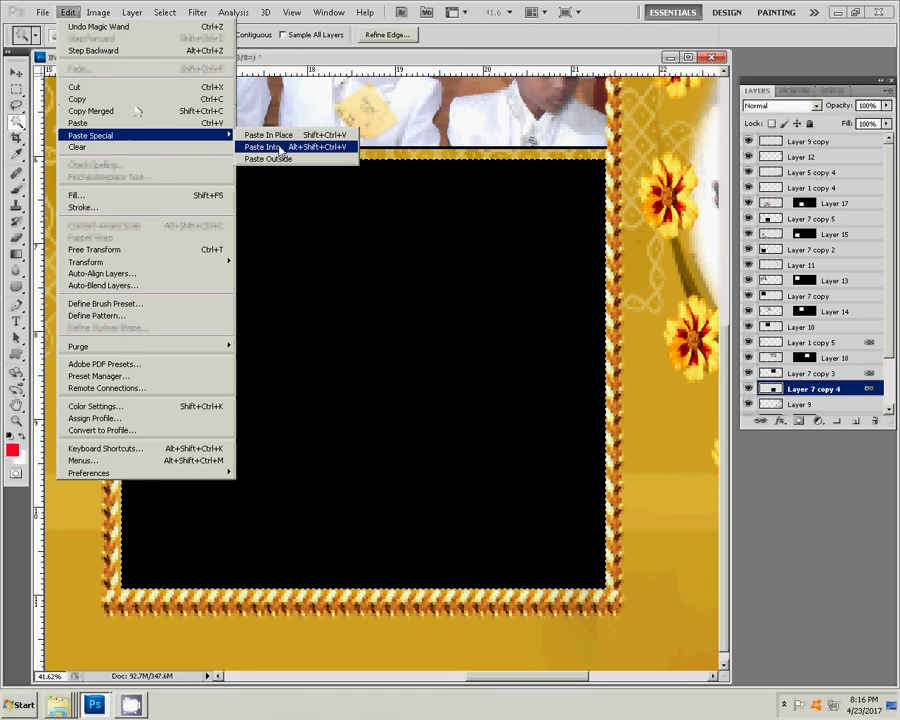
left_click(280, 148)
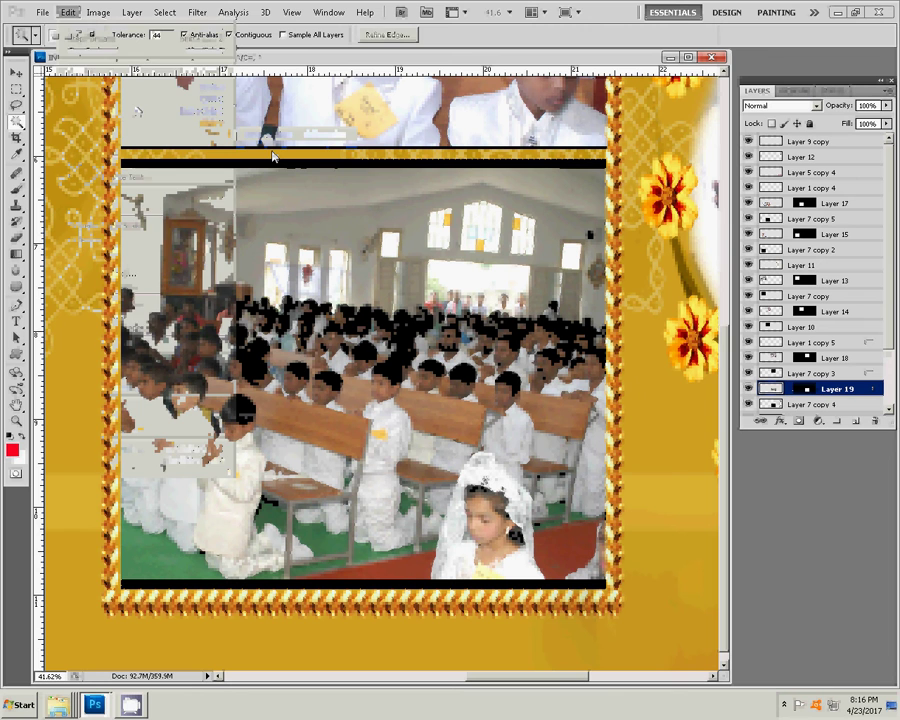
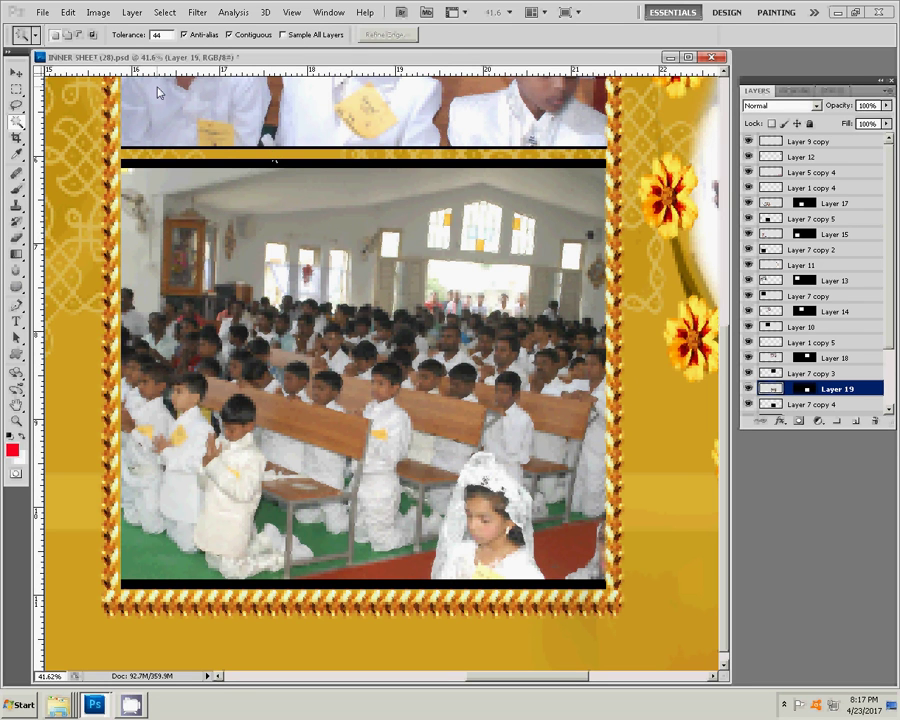
- Enlarge the church interior photo to about 105% to fill its frame, then fit the spread on screen
key("v")
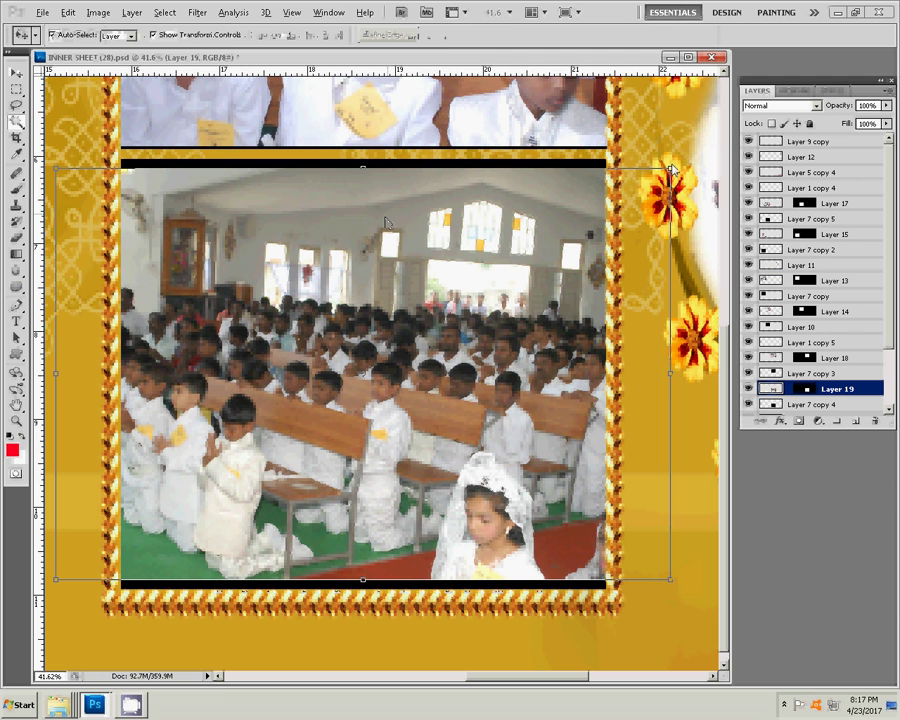
left_click_drag(670, 168, 689, 160)
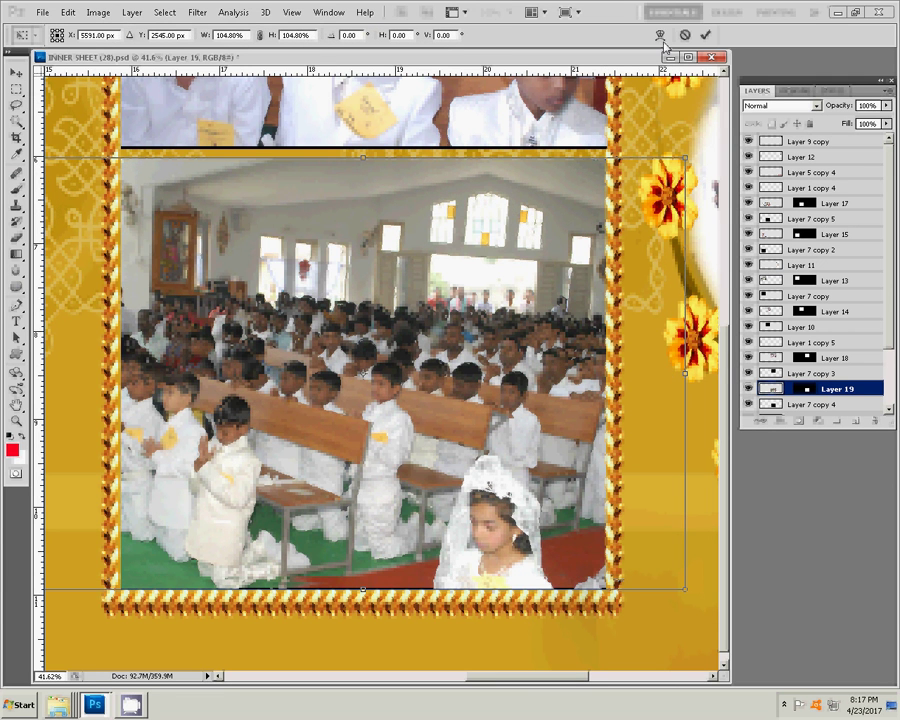
left_click(706, 35)
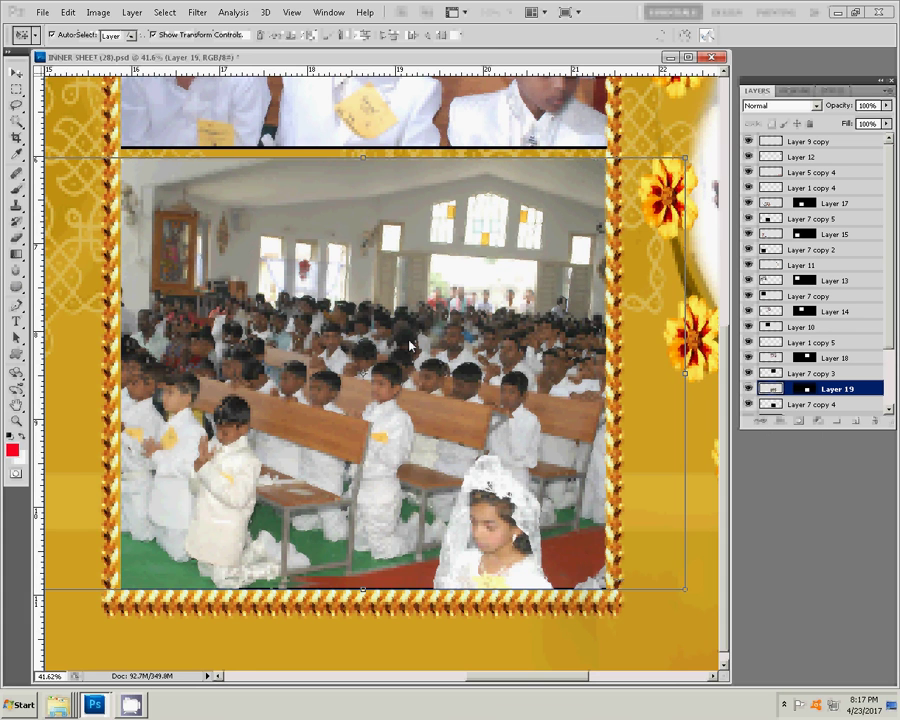
key("z")
right_click(405, 318)
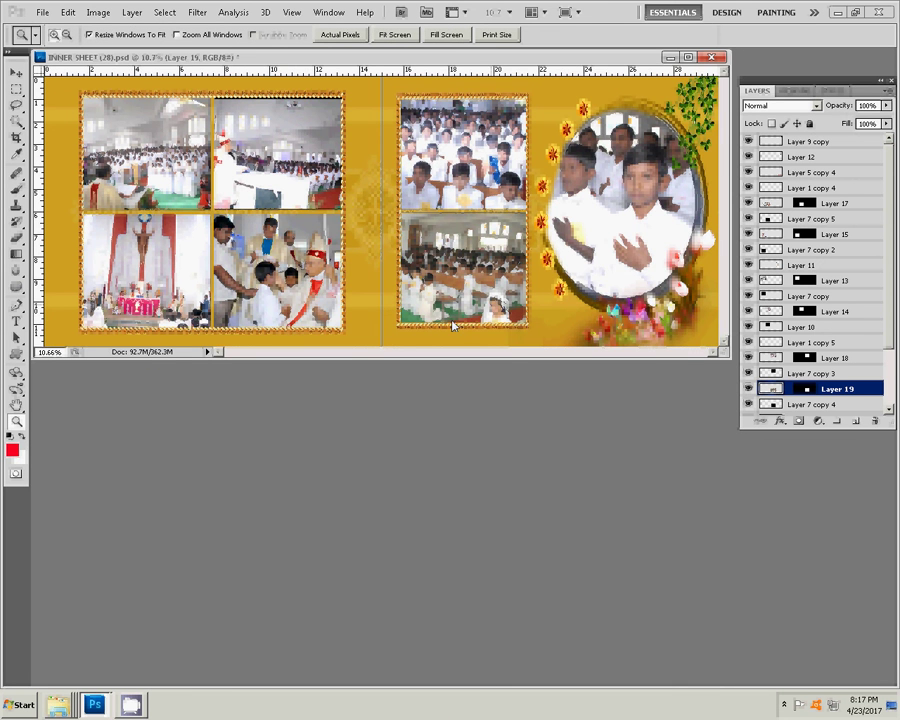
- Save the spread as 02.psd in Local Disk (I:) > K 4, accepting the compatibility option
key("ctrl+shift+s")
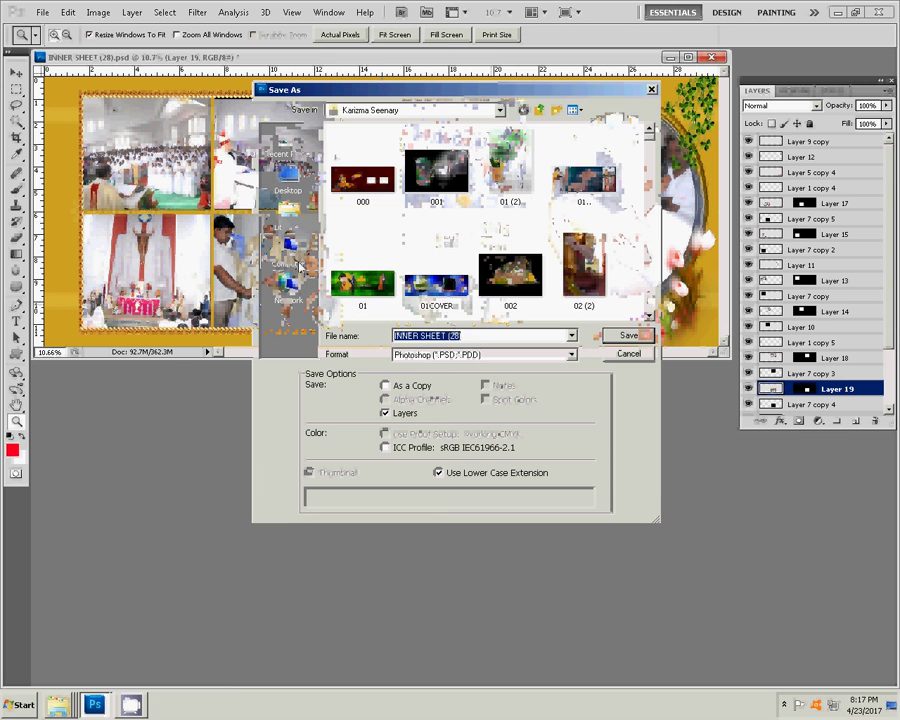
left_click(288, 265)
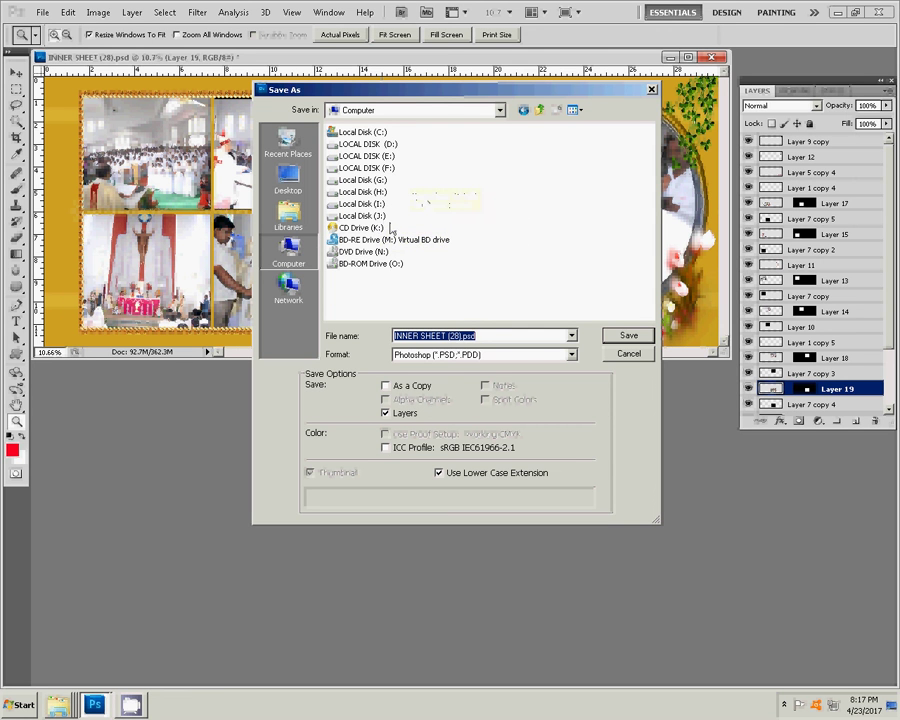
double_click(348, 203)
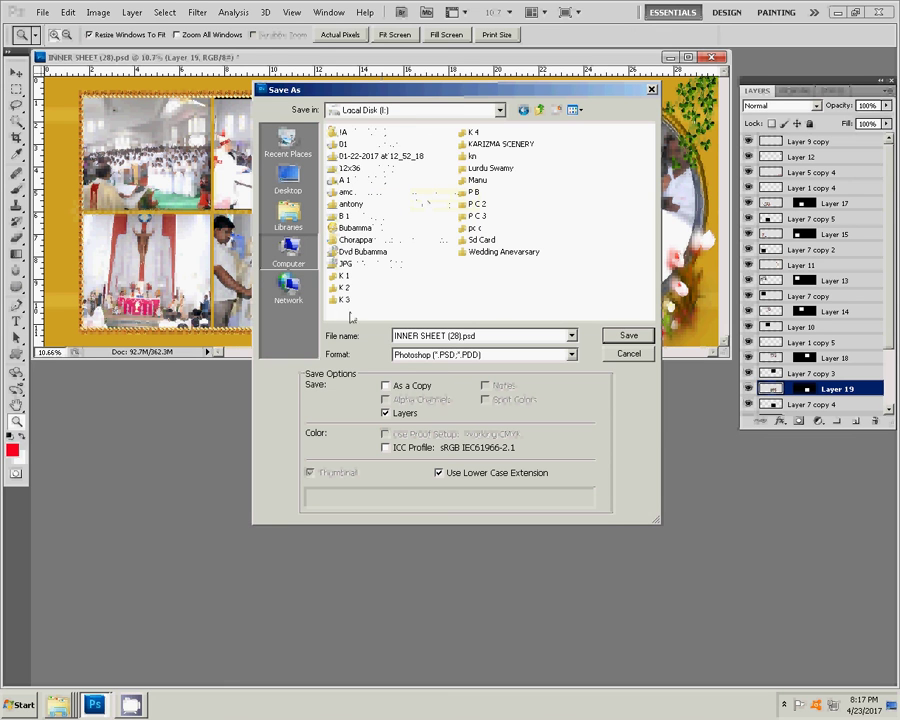
left_click(472, 133)
double_click(472, 133)
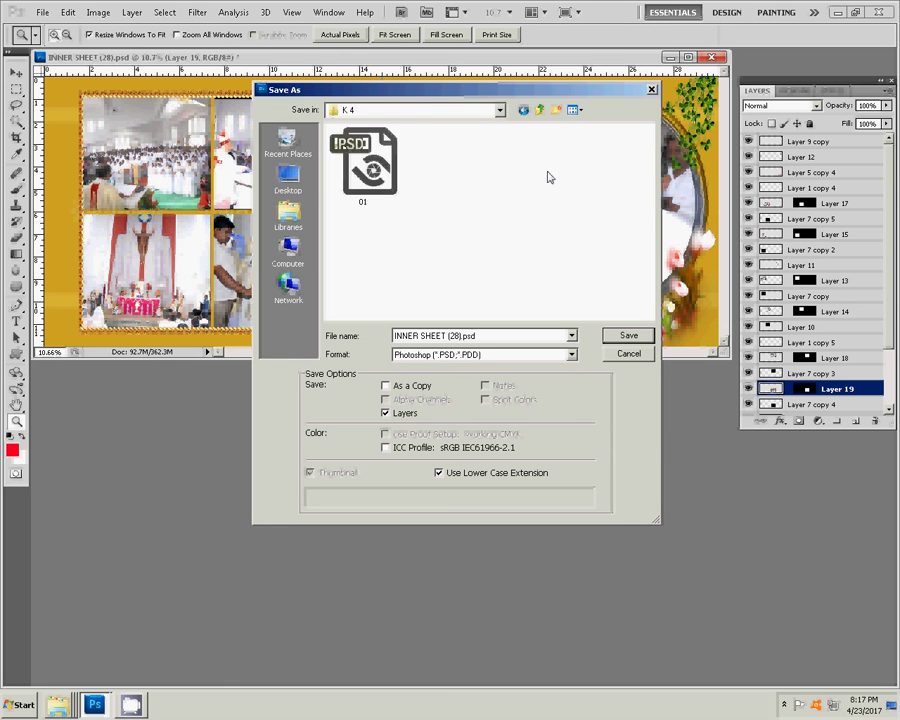
left_click(362, 180)
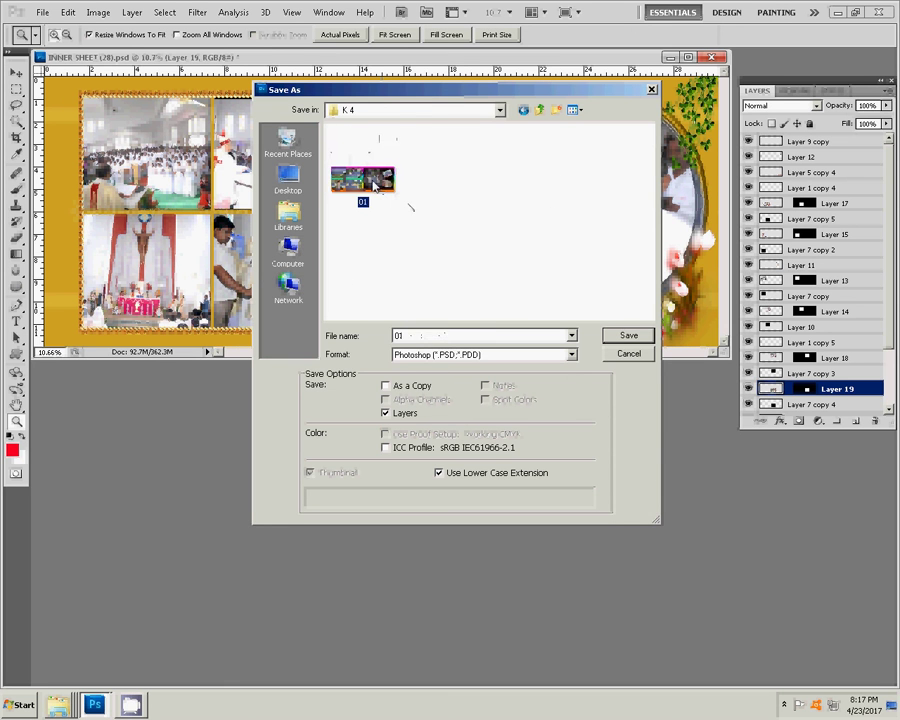
left_click(423, 338)
type("02")
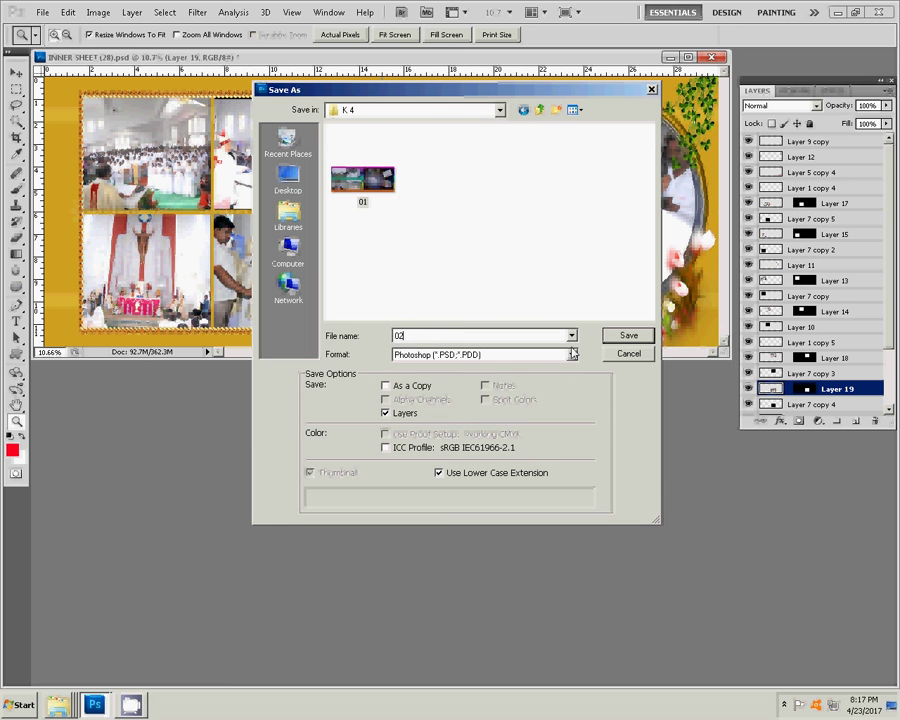
left_click(628, 337)
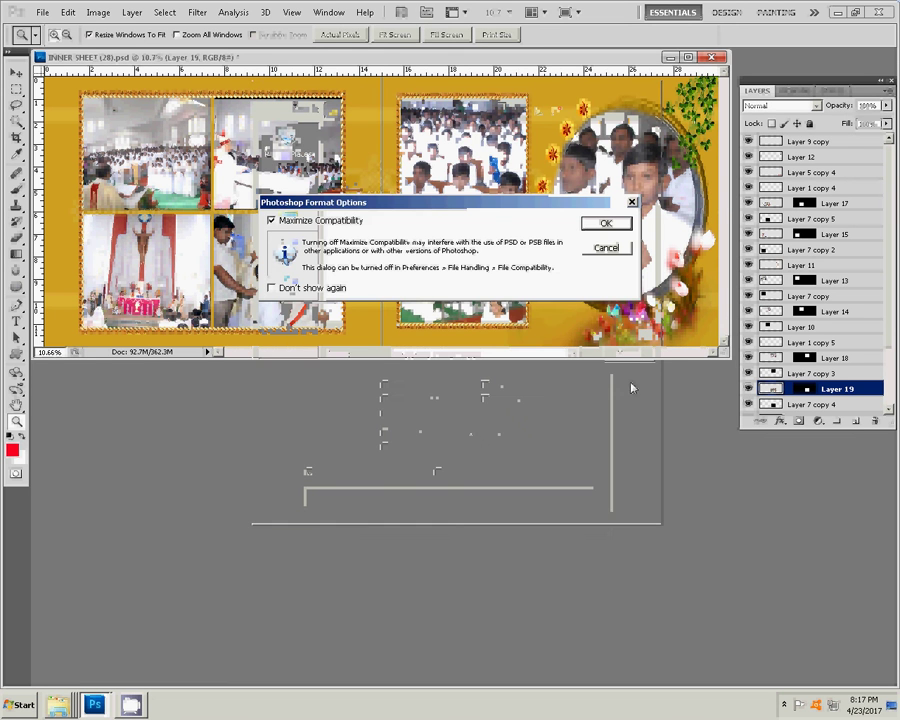
left_click(609, 224)
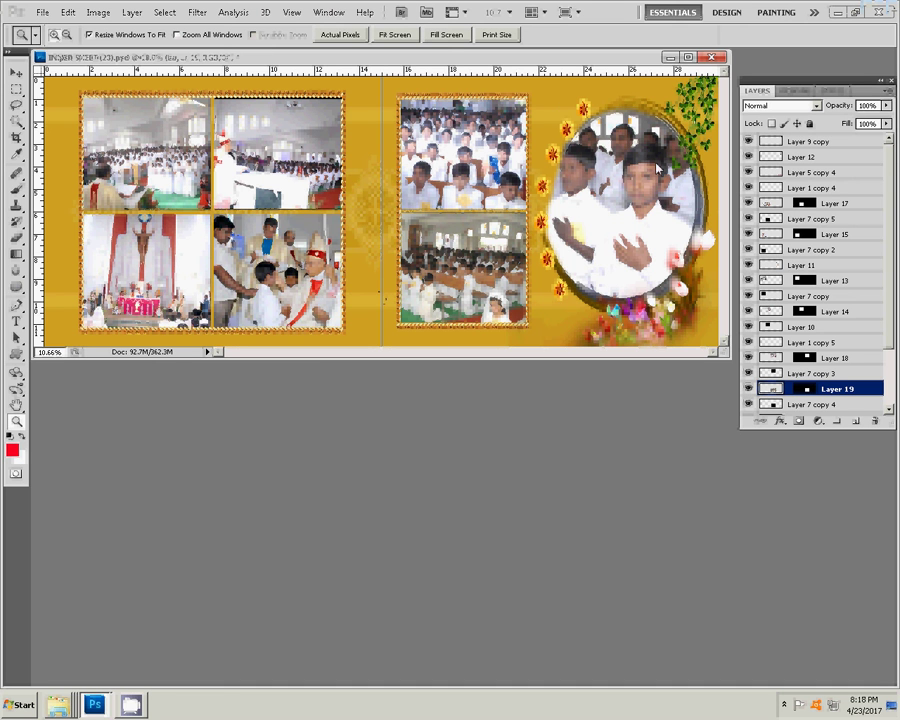
- Close the spread and browse the K 4 folder's files 01 and 02, selecting 01
left_click(711, 57)
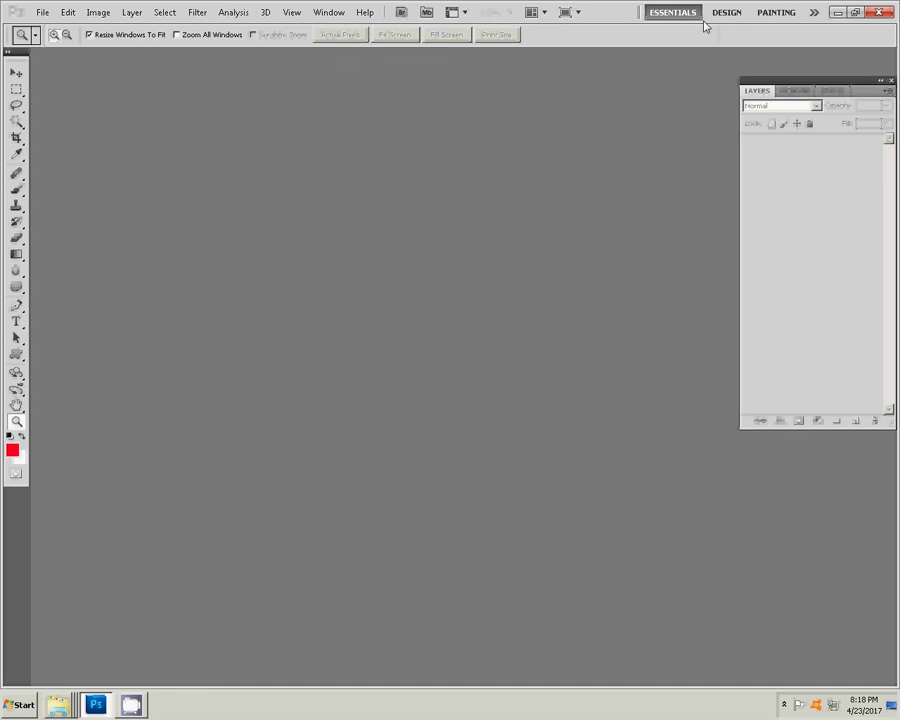
double_click(388, 377)
left_click(360, 188)
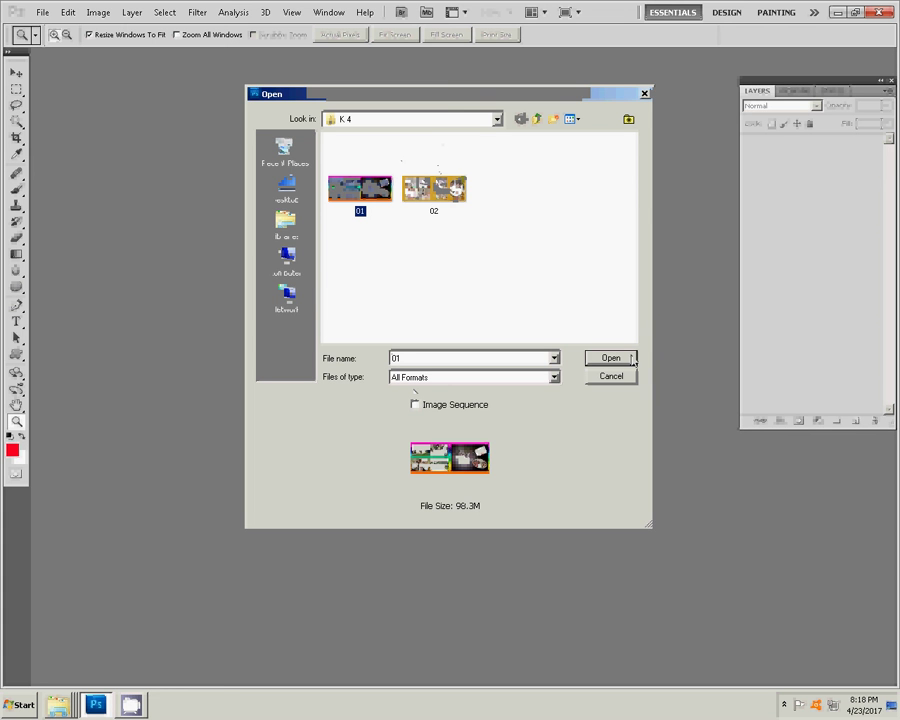
right_click(358, 186)
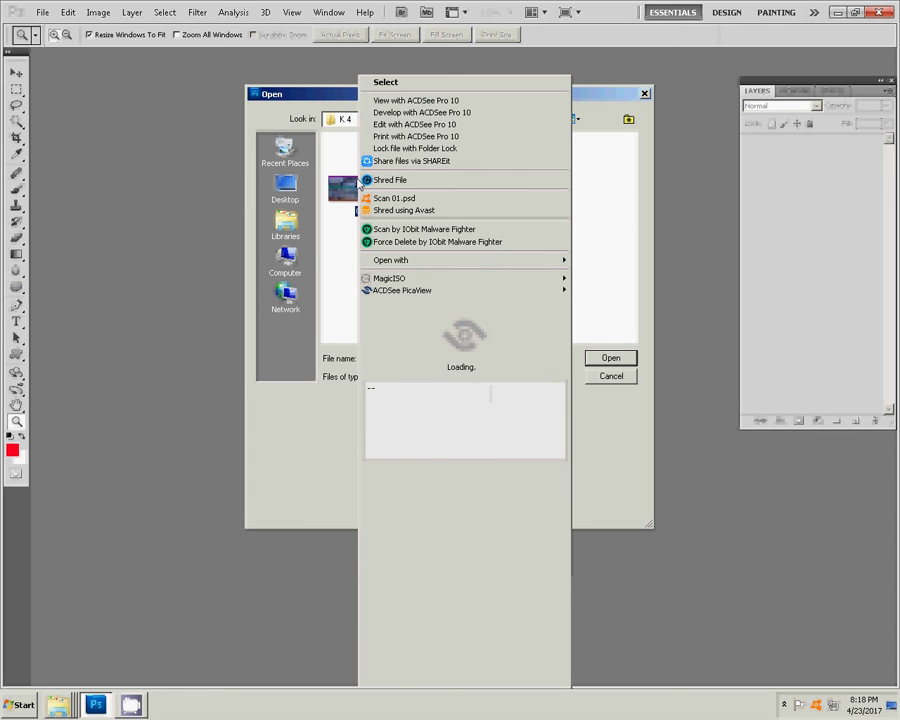
left_click(408, 101)
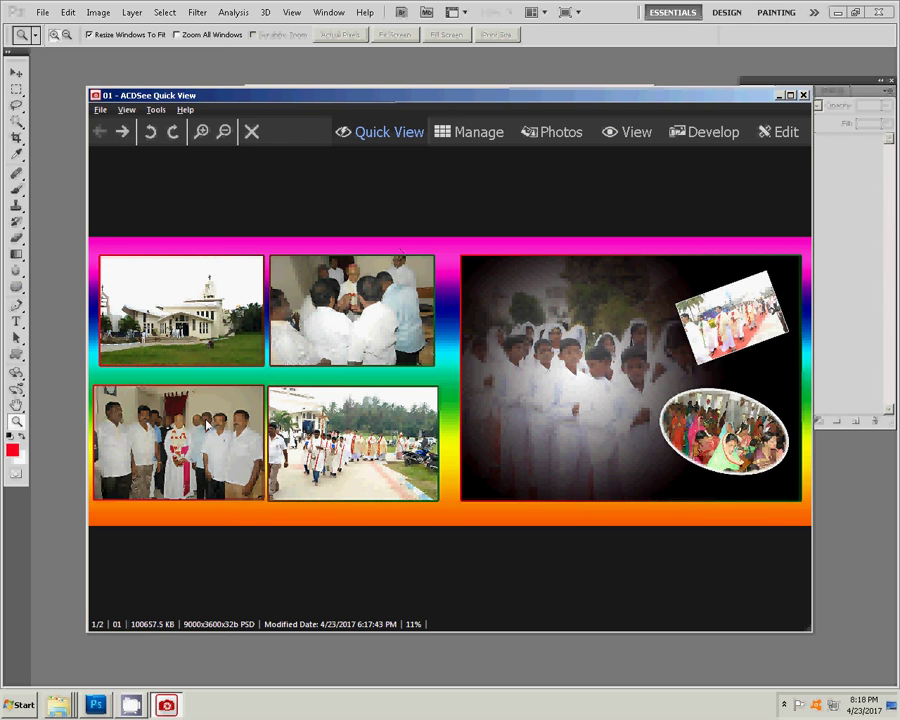
left_click(804, 97)
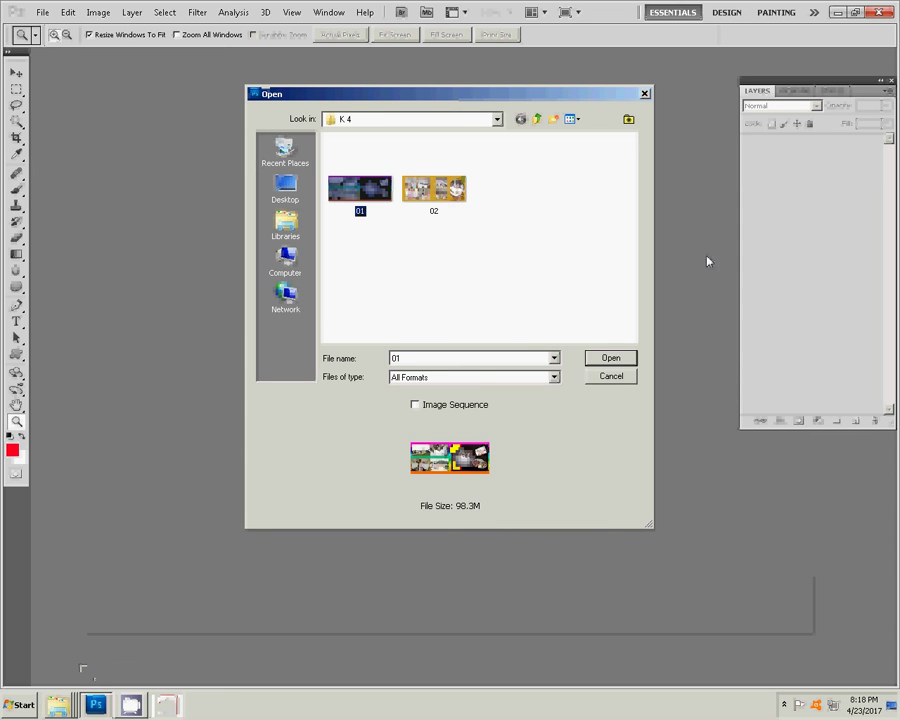
- Cancel the Open dialog and bring up the CamStudio recorder from the hidden tray icons
left_click(608, 377)
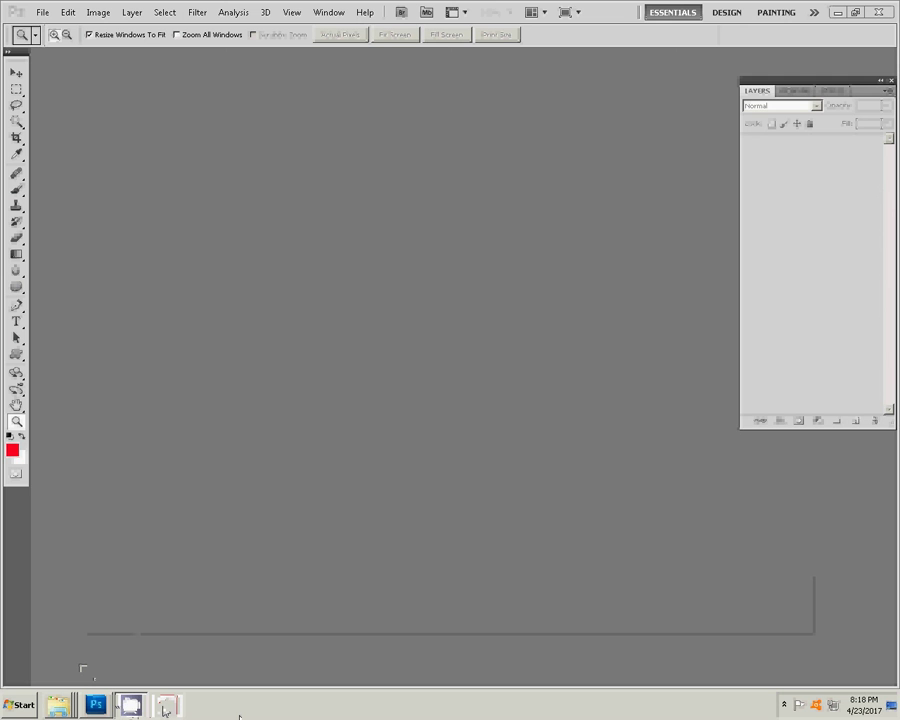
left_click(784, 704)
left_click(778, 646)
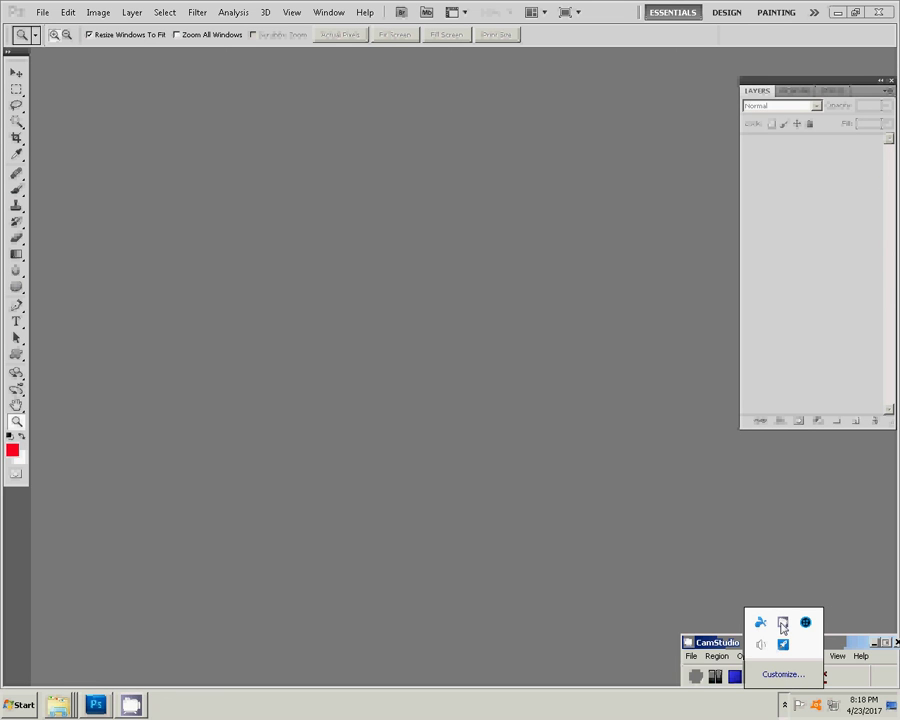